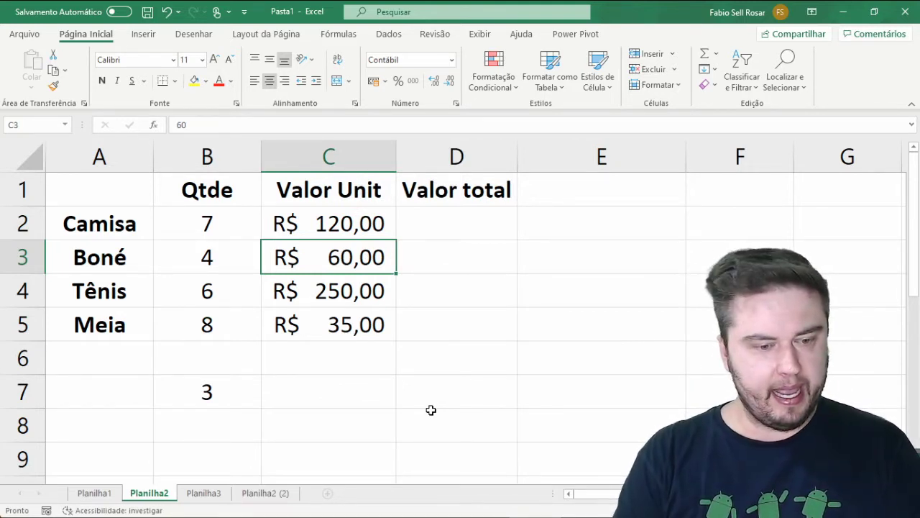
Clear the stray value from cell B7 below the product table.
left_click(210, 393)
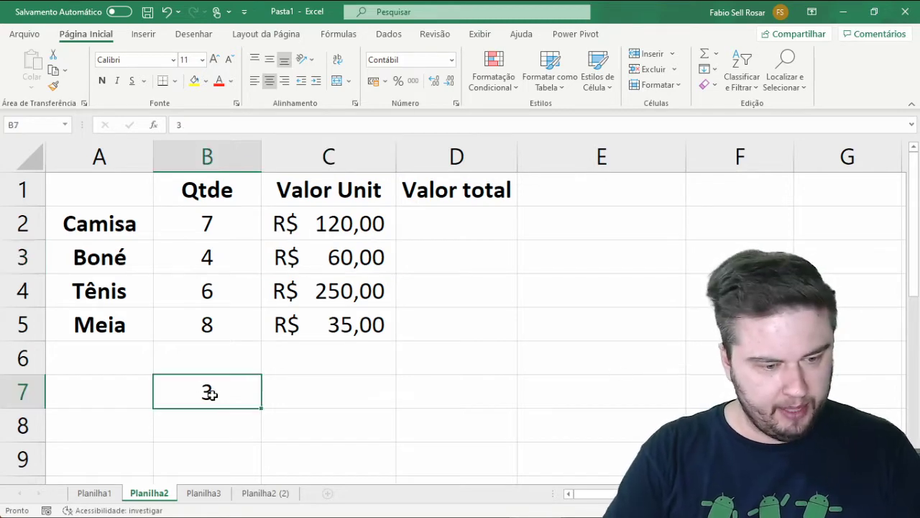
key("Delete")
scroll(363, 291, "up", 2, "ctrl")
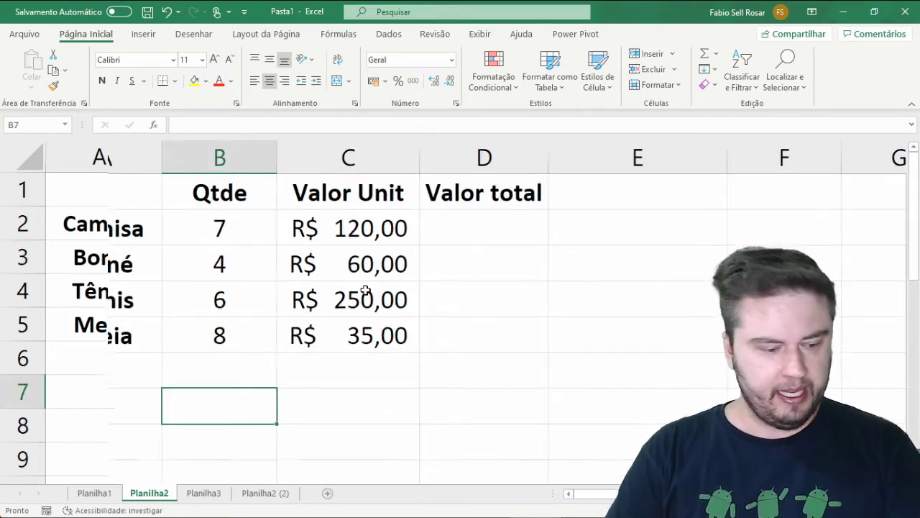
Enter the formula =C2*B2 in D2 to calculate the Valor total for Camisa.
left_click(516, 256)
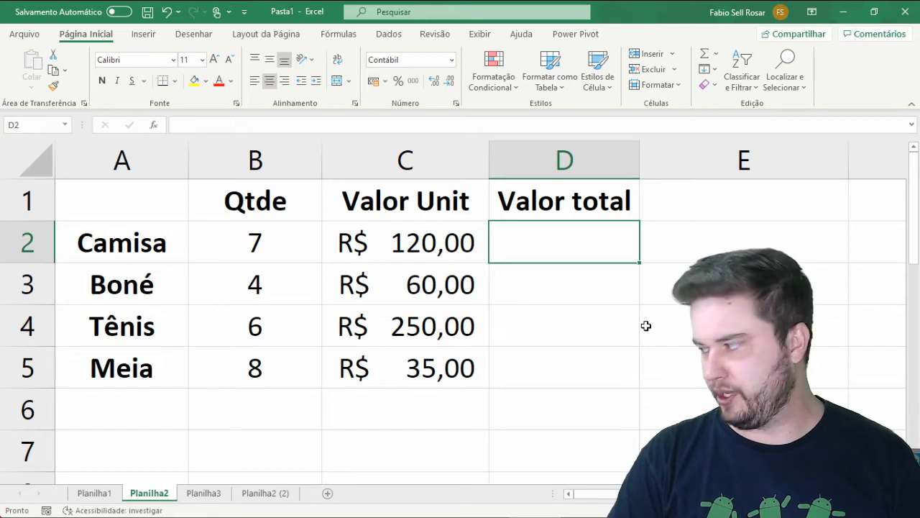
scroll(653, 324, "down", 1)
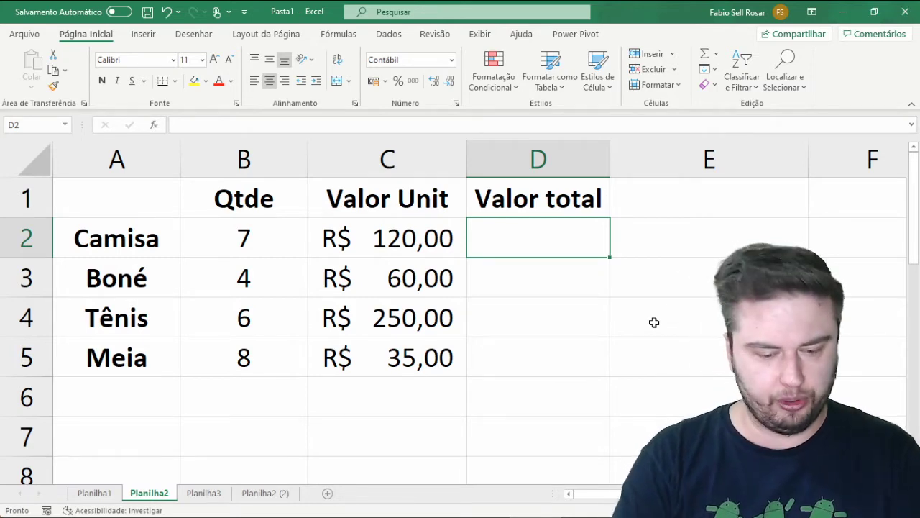
type("=")
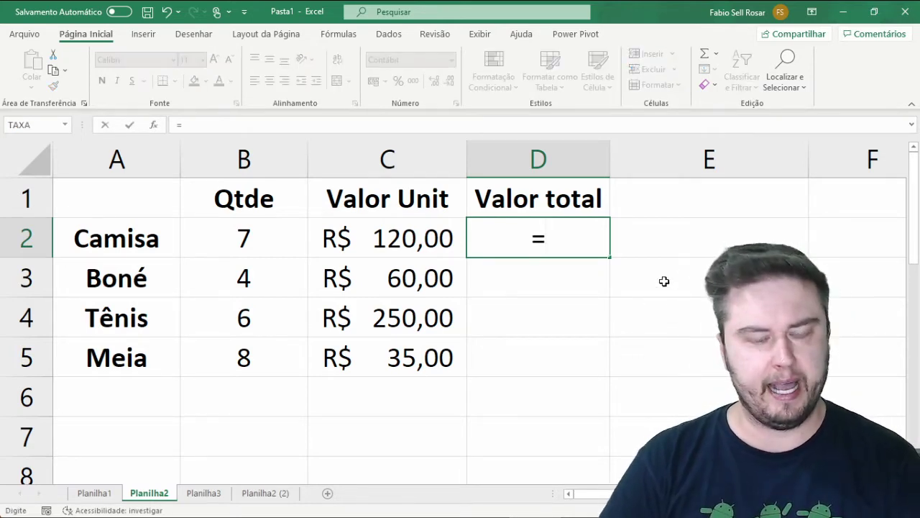
left_click(327, 243)
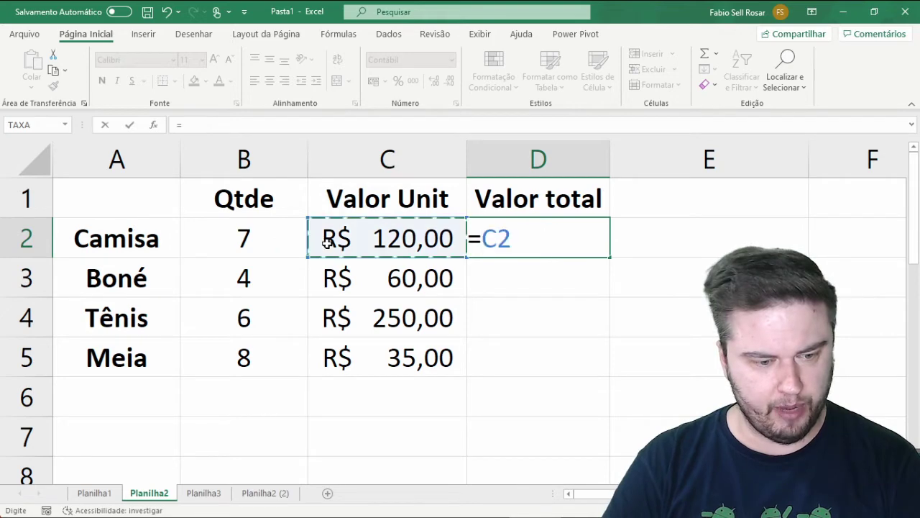
type("*")
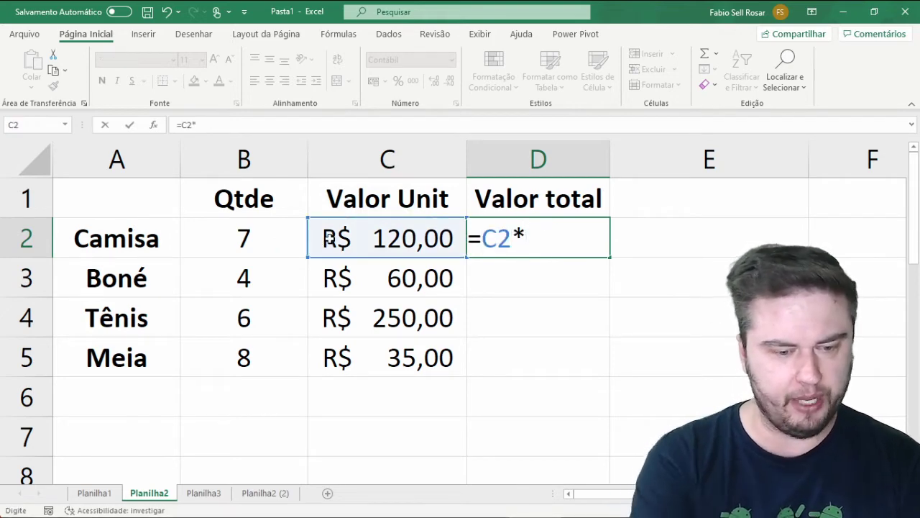
left_click(246, 240)
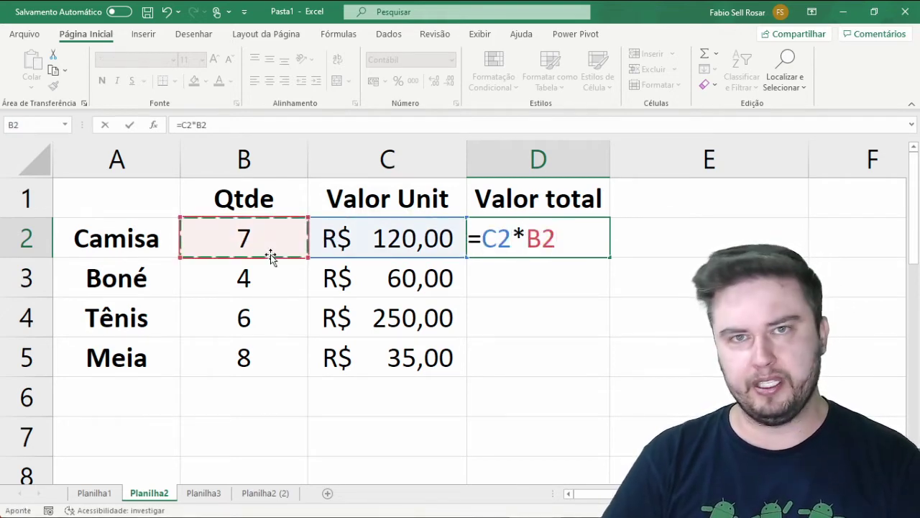
key("Return")
key("Up")
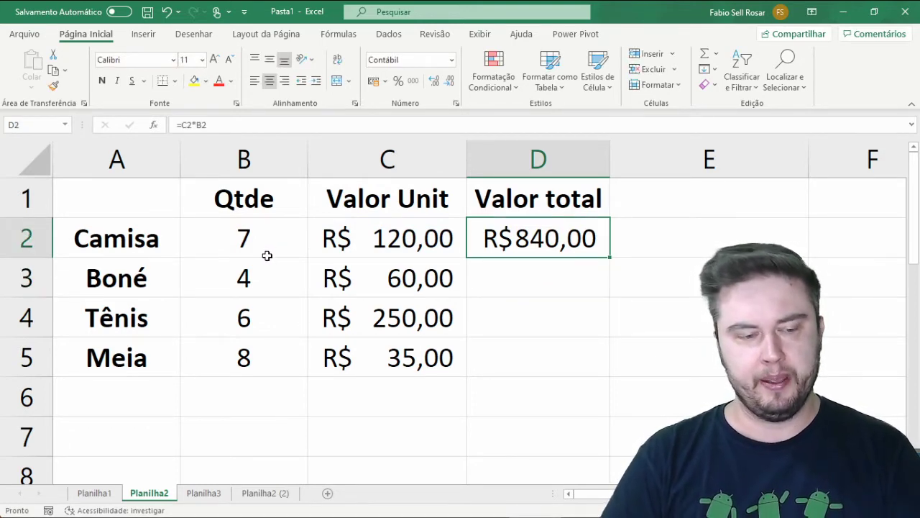
Show D2's formula references, handwrite the shifted references C3*B3, 4 4 and 5 5 in the rows below, and circle Boné's quantity and unit price.
key("F2")
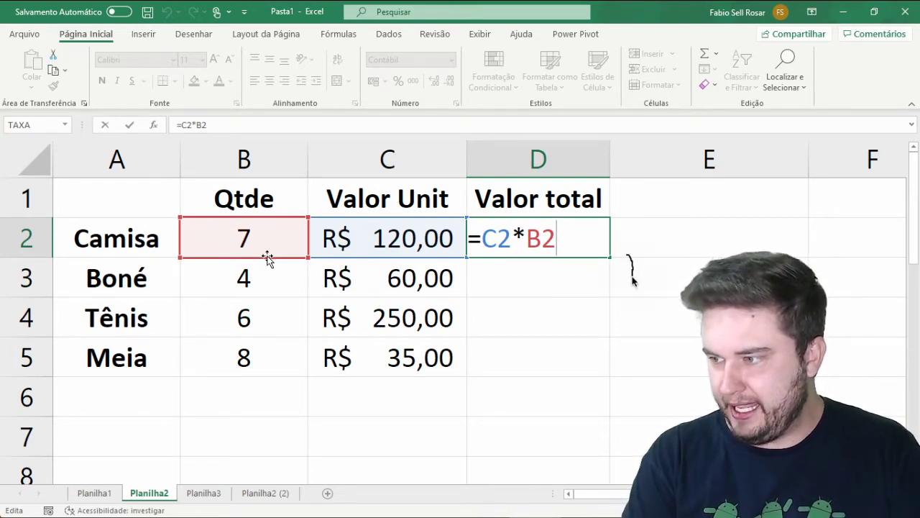
mouse_move(629, 275)
left_mouse_down()
mouse_move(633, 285)
mouse_move(649, 270)
mouse_move(666, 276)
left_mouse_up()
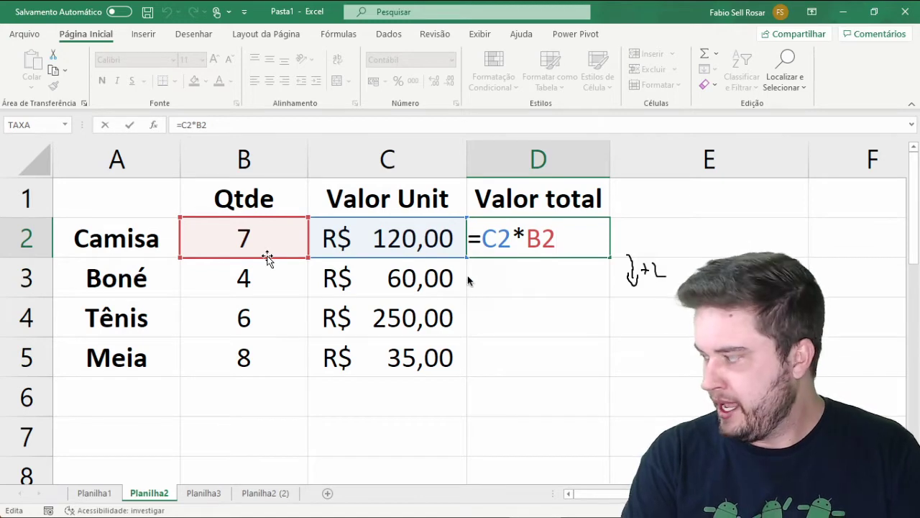
mouse_move(489, 276)
left_mouse_down()
mouse_move(477, 283)
mouse_move(504, 278)
mouse_move(493, 287)
mouse_move(519, 282)
mouse_move(509, 289)
mouse_move(522, 290)
mouse_move(524, 281)
mouse_move(525, 290)
mouse_move(540, 280)
mouse_move(533, 290)
left_mouse_up()
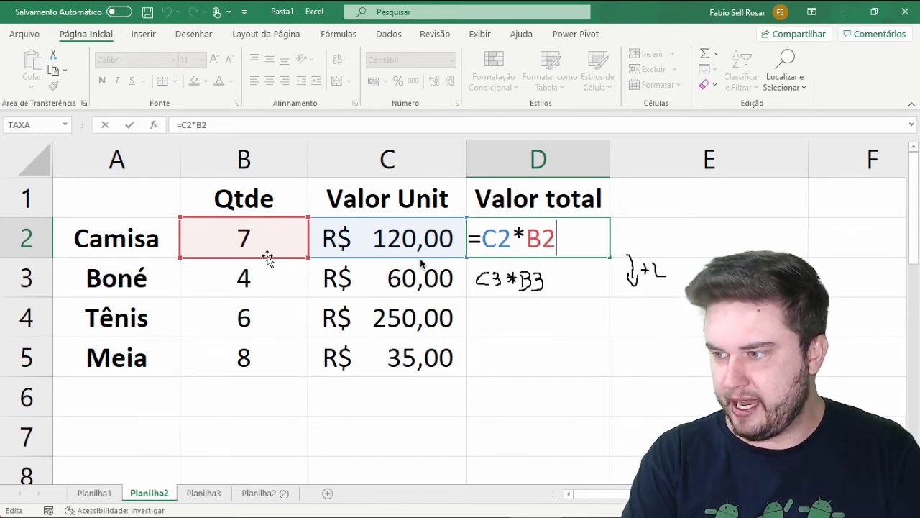
mouse_move(406, 268)
left_mouse_down()
mouse_move(387, 299)
mouse_move(451, 294)
mouse_move(436, 266)
mouse_move(401, 265)
left_mouse_up()
mouse_move(259, 269)
left_mouse_down()
mouse_move(248, 265)
mouse_move(231, 286)
mouse_move(268, 270)
left_mouse_up()
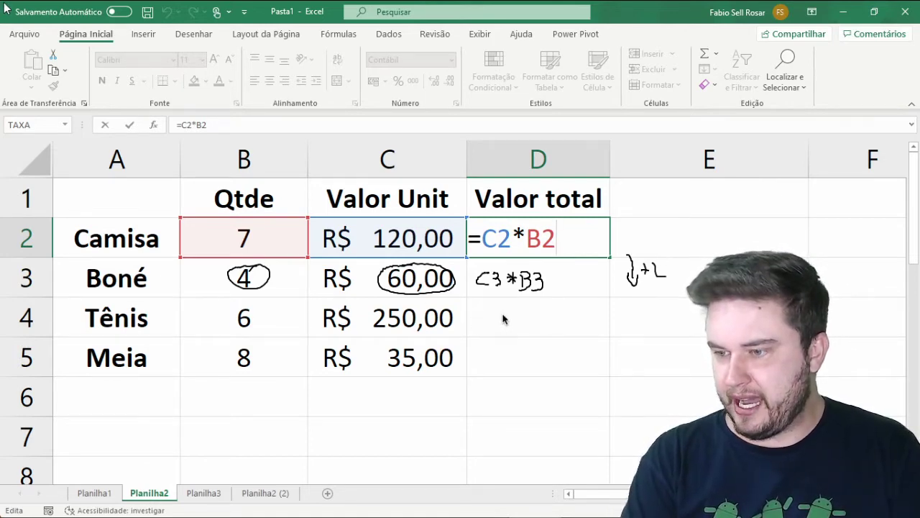
mouse_move(489, 307)
left_mouse_down()
mouse_move(488, 318)
mouse_move(501, 319)
left_mouse_up()
mouse_move(499, 307)
left_mouse_down()
mouse_move(501, 324)
mouse_move(540, 320)
mouse_move(495, 363)
mouse_move(503, 345)
mouse_move(524, 361)
mouse_move(534, 346)
left_mouse_up()
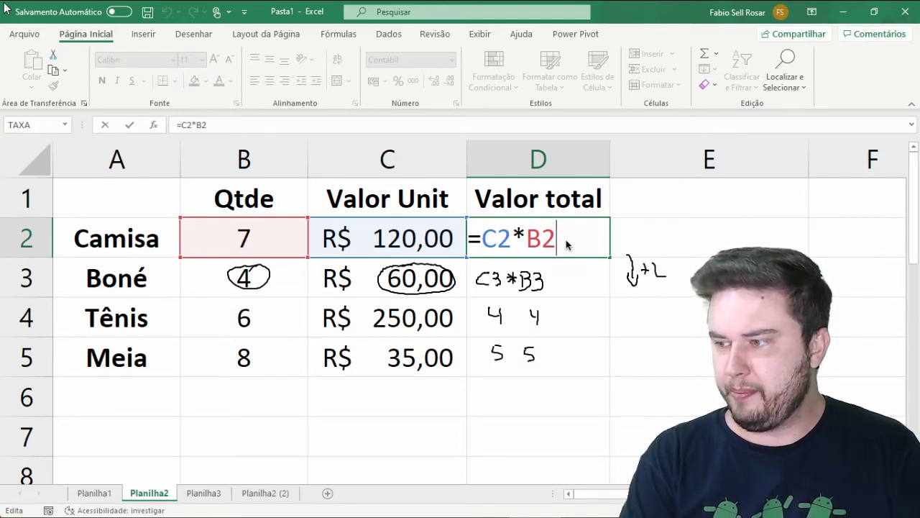
Draw arrows and plus signs down the Valor total rows, mark D2's fill handle in red, and erase all the ink.
mouse_move(575, 250)
left_mouse_down()
mouse_move(560, 284)
mouse_move(568, 291)
left_mouse_up()
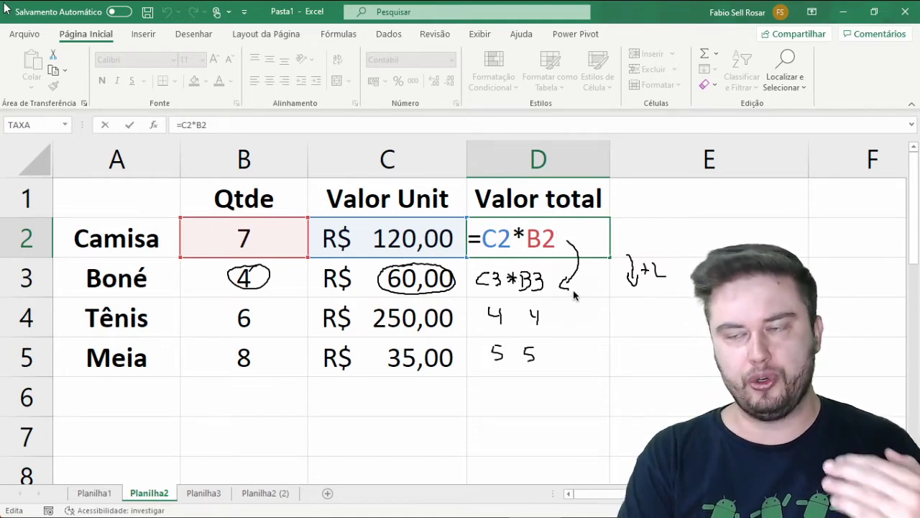
left_click_drag(578, 231, 591, 227)
mouse_move(587, 272)
left_mouse_down()
mouse_move(595, 271)
mouse_move(574, 320)
mouse_move(599, 311)
mouse_move(565, 358)
mouse_move(597, 347)
mouse_move(591, 352)
left_mouse_up()
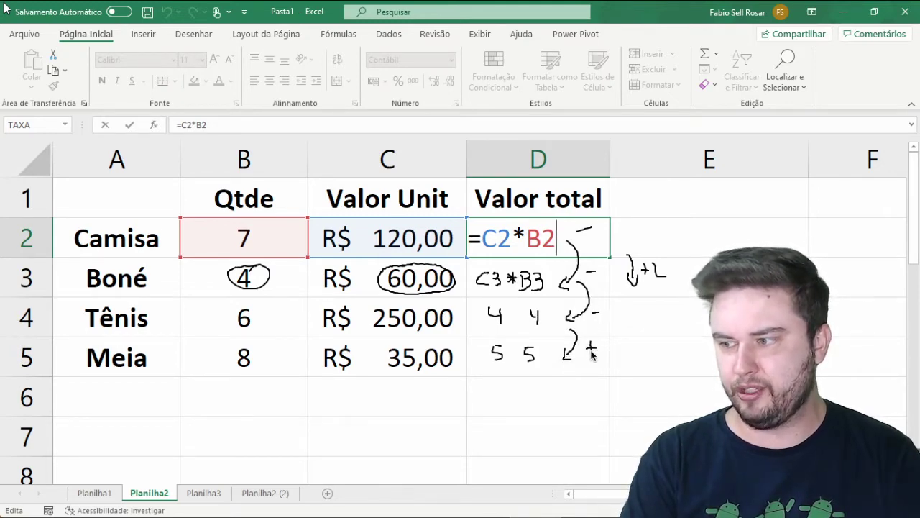
left_click_drag(595, 306, 595, 318)
left_click_drag(591, 265, 591, 276)
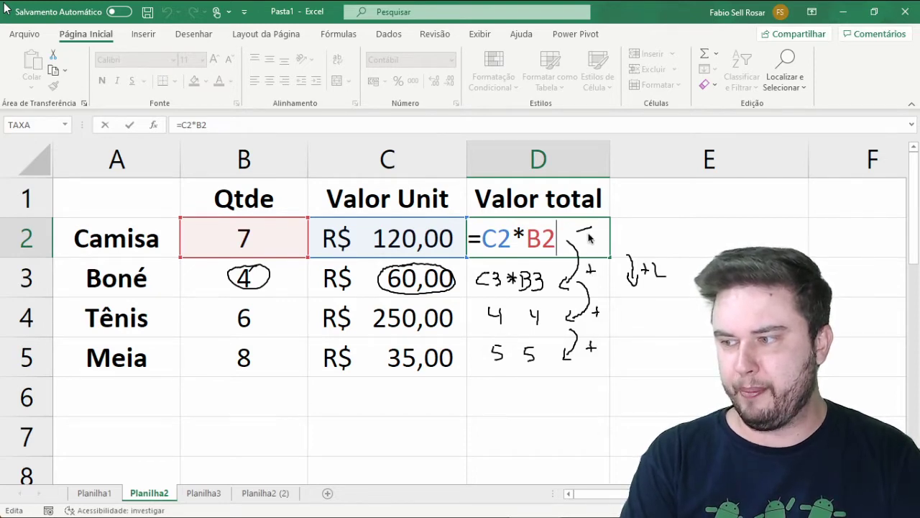
left_click_drag(585, 223, 585, 235)
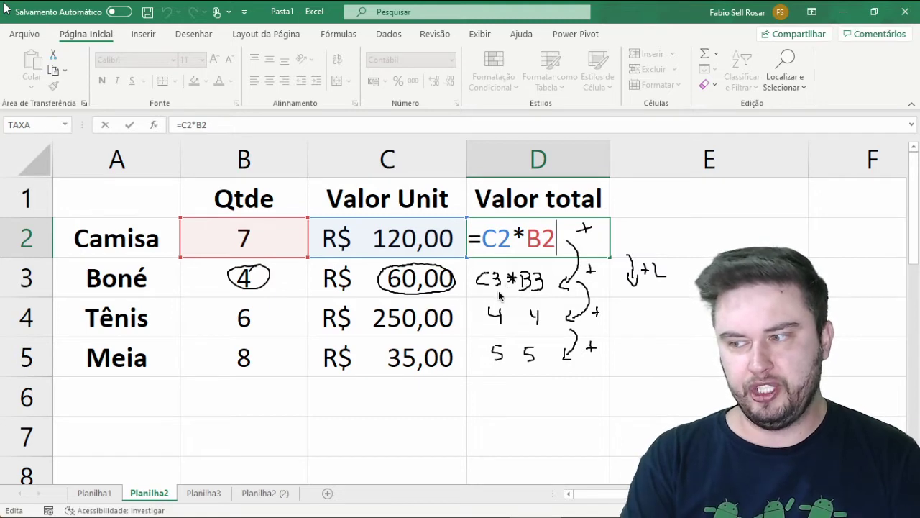
mouse_move(499, 327)
left_mouse_down()
mouse_move(500, 339)
mouse_move(535, 336)
left_mouse_up()
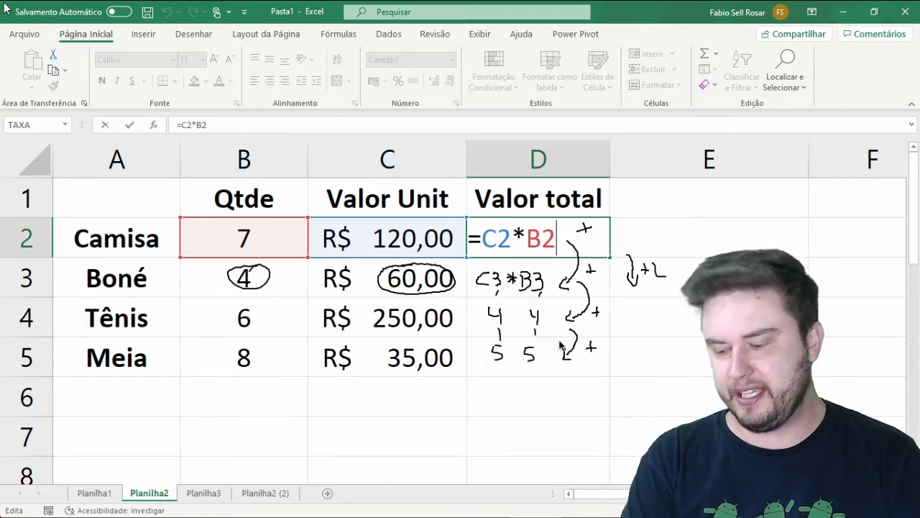
left_click(606, 257)
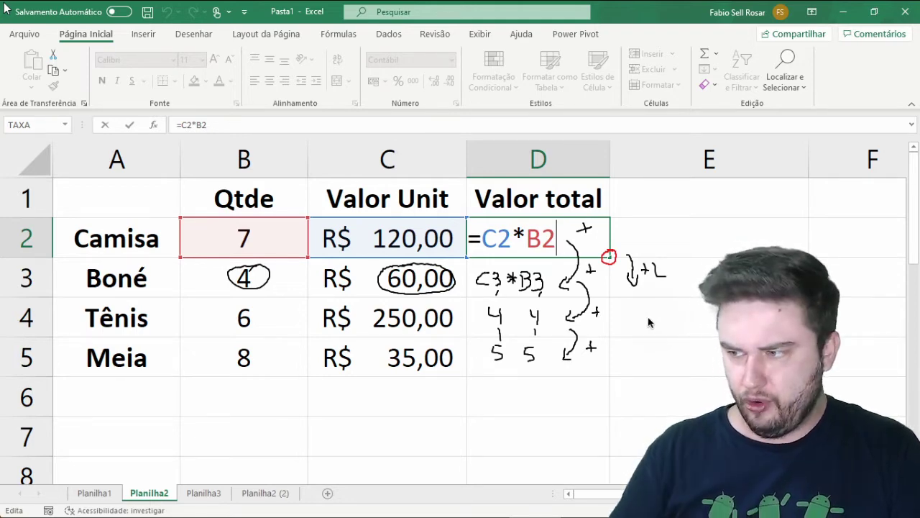
key("Escape")
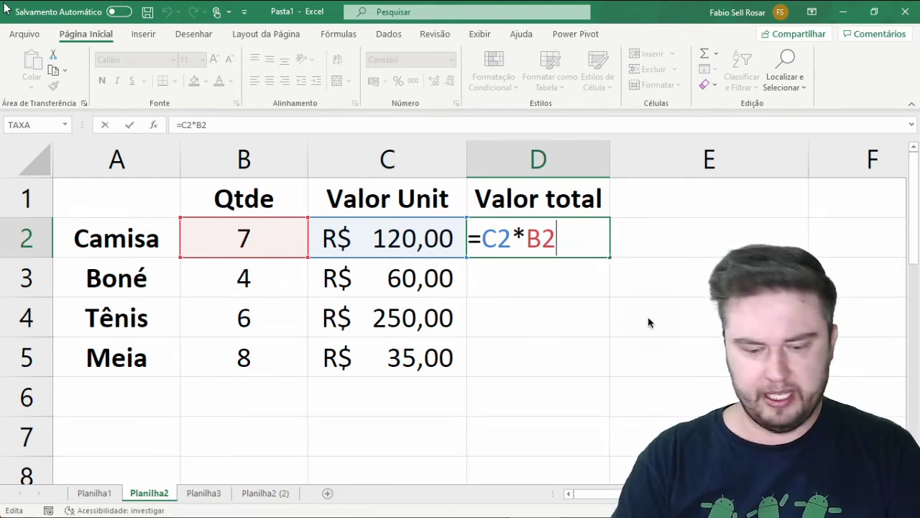
Fill the D2 formula down to D5 and autofit the width of column D.
key("Return")
key("Up")
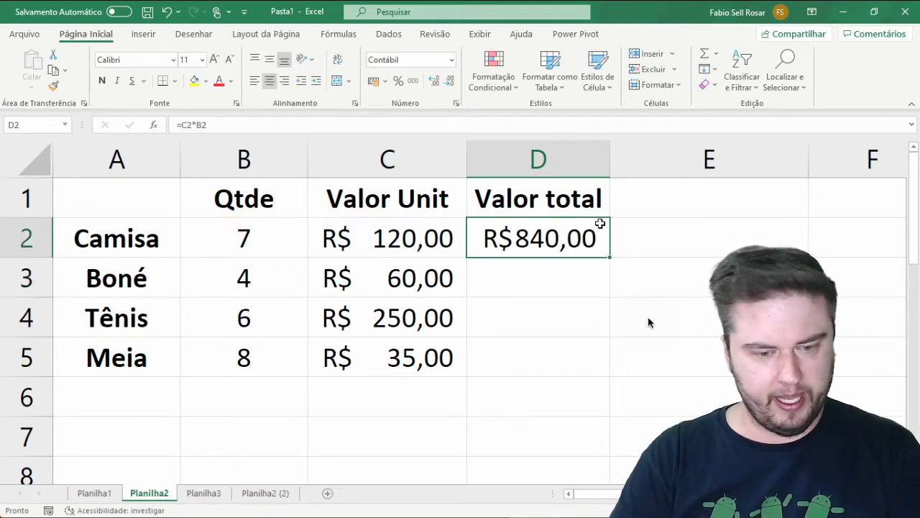
left_click_drag(611, 258, 613, 370)
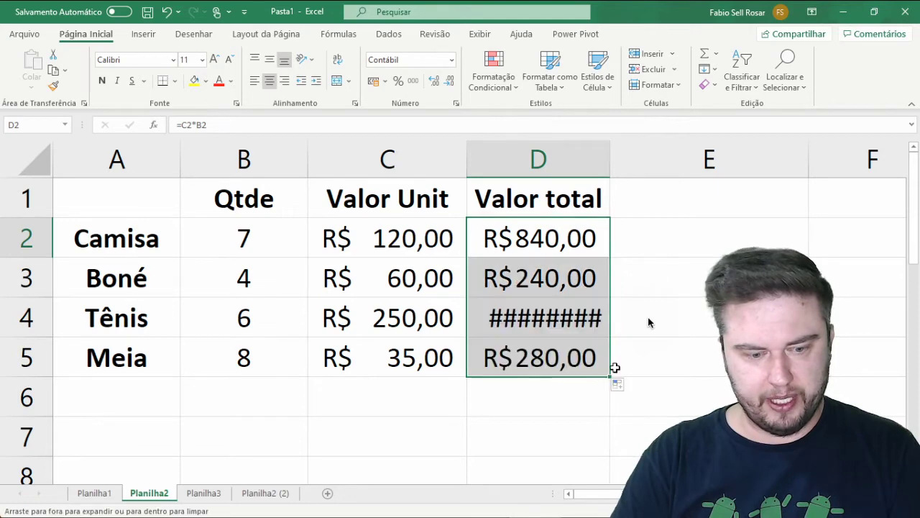
double_click(611, 160)
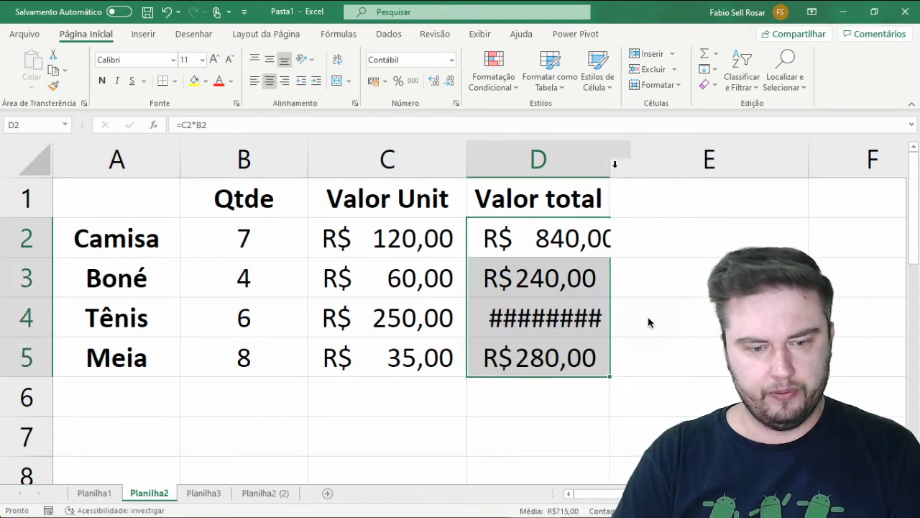
Examine the cell references in each Valor total formula from D2 down to D5.
left_click(606, 232)
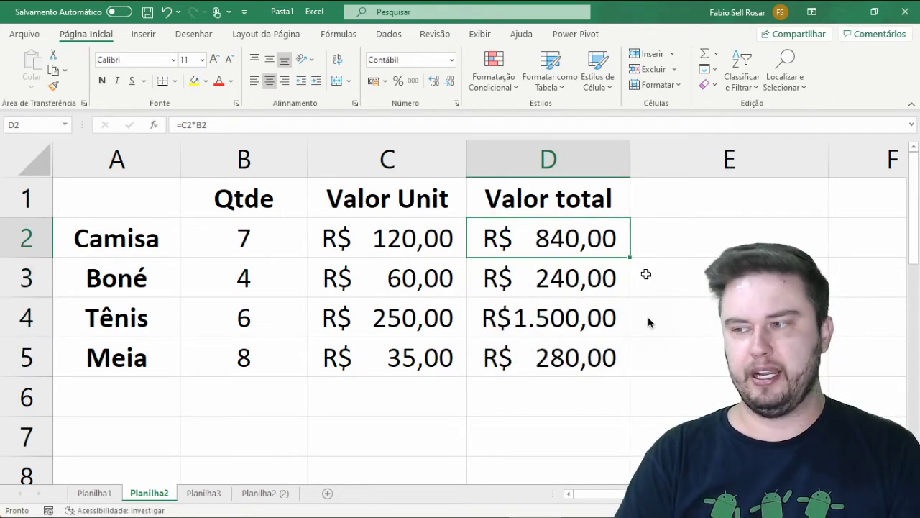
key("F2")
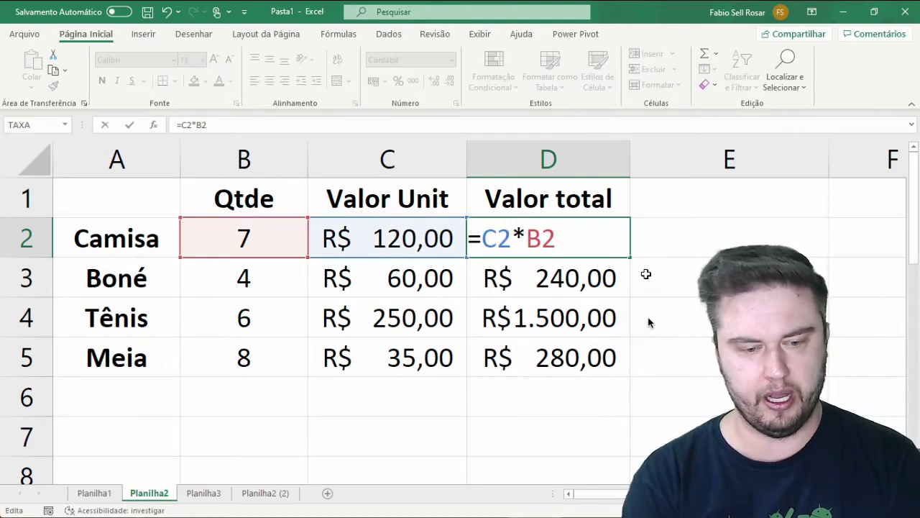
key("Return")
key("F2")
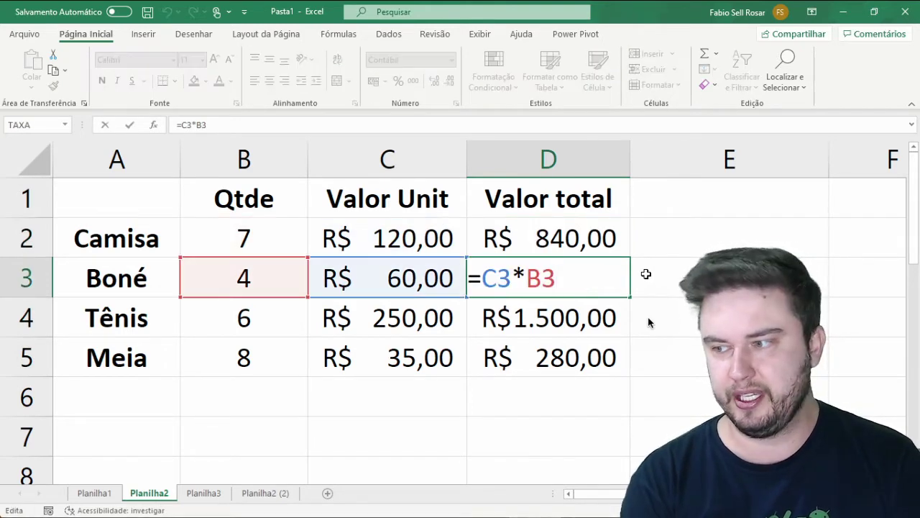
key("Return")
key("F2")
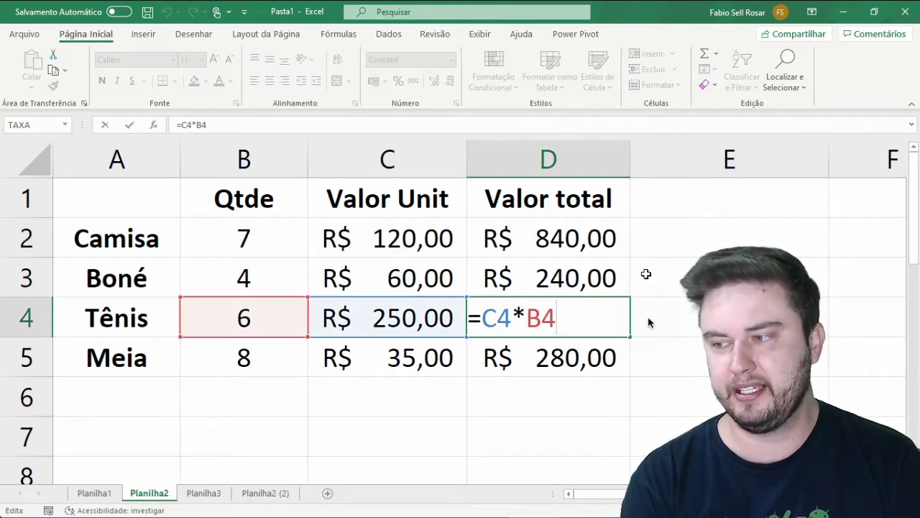
key("Return")
key("F2")
key("Return")
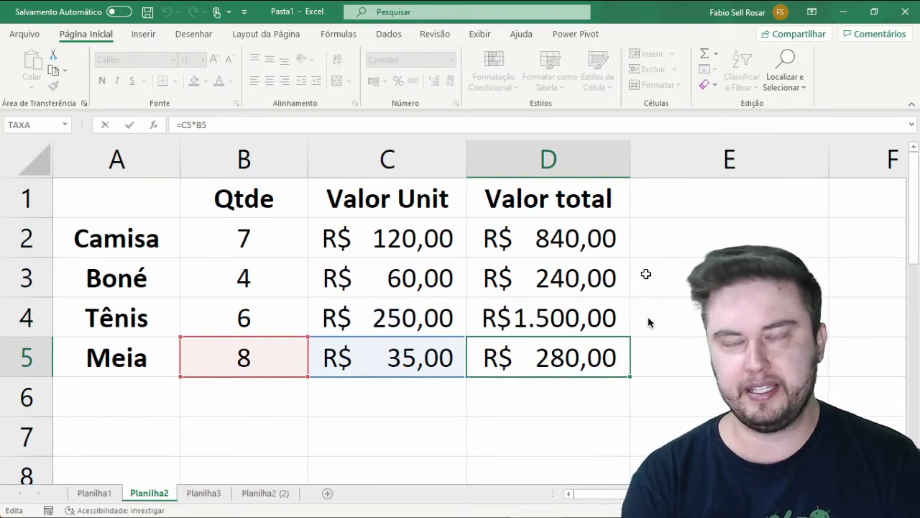
Return to D2 and compare row by row how the formula references shift down to D5.
key("Up")
key("Up")
key("Up")
key("Up")
key("F2")
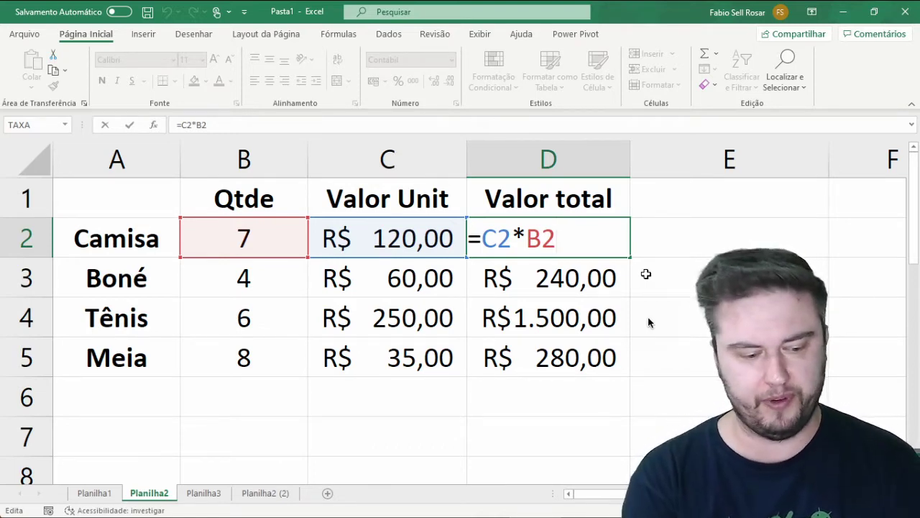
key("Return")
key("F2")
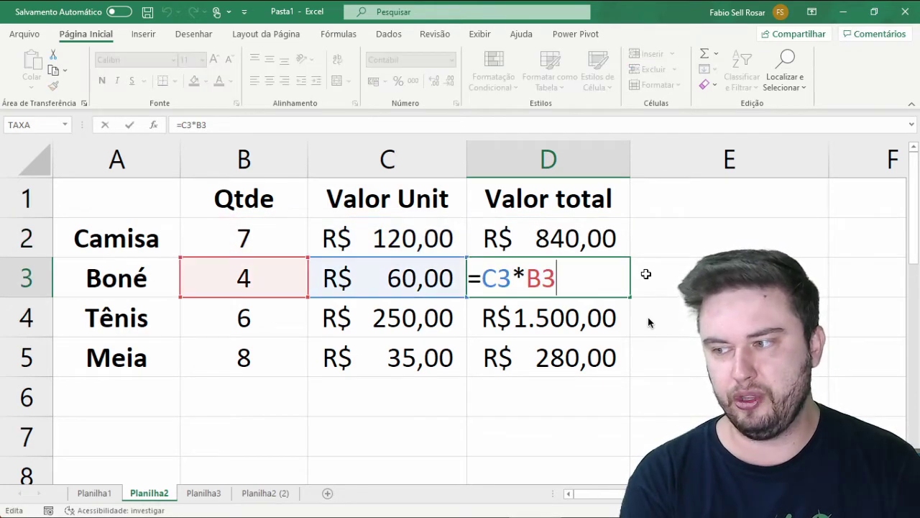
key("Return")
key("F2")
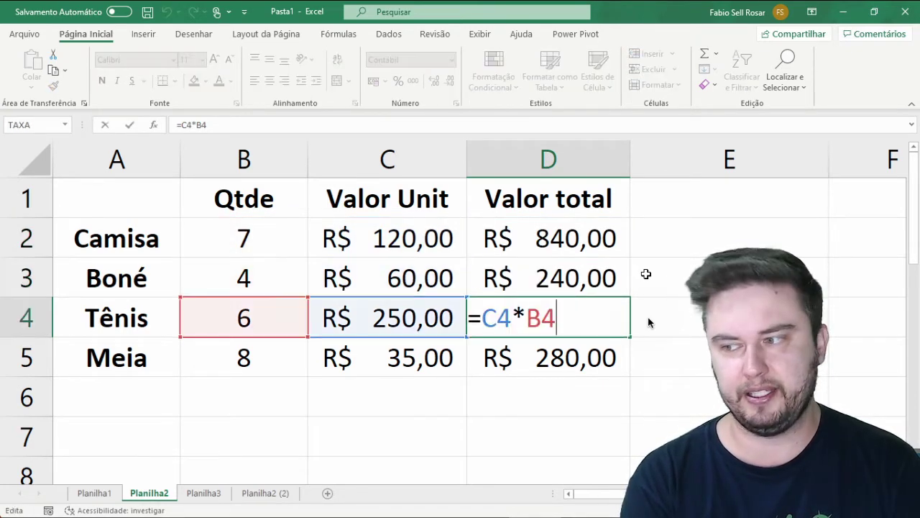
key("Return")
key("F2")
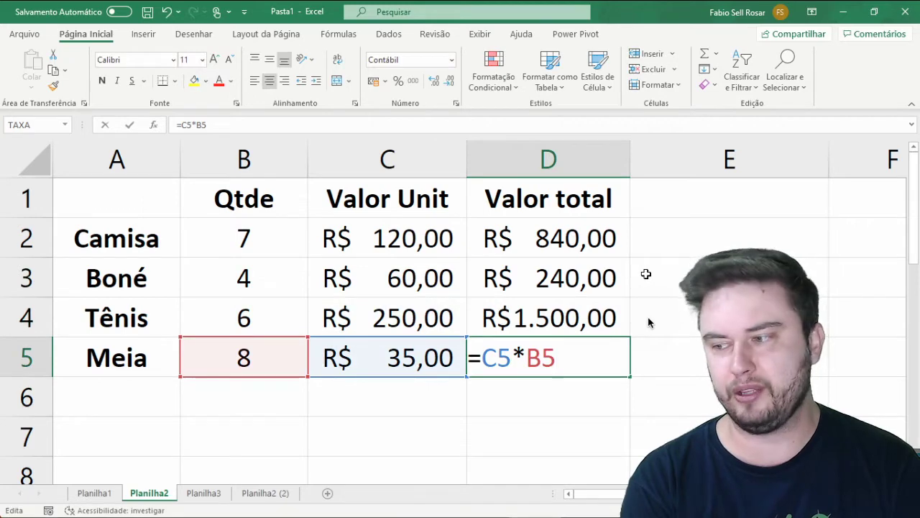
key("Return")
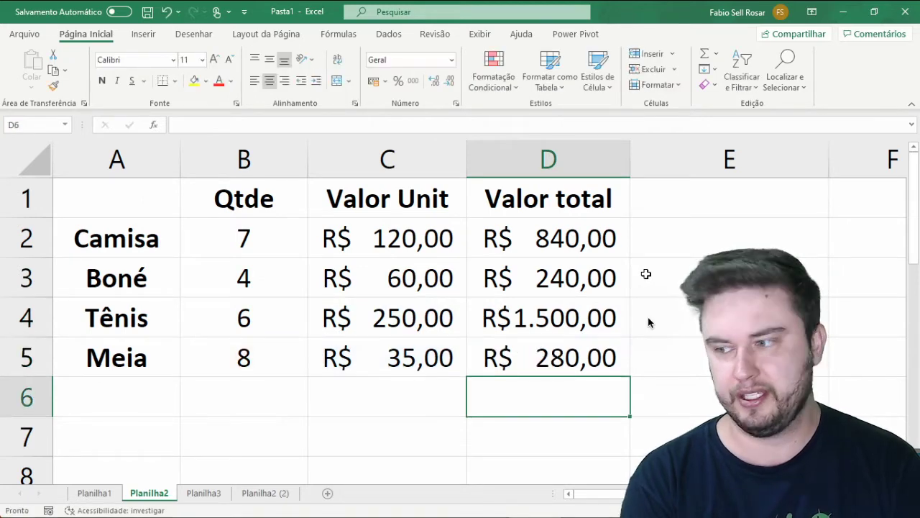
Clear the Valor total formulas in D2 through D4, keeping only the one in D5.
key("Up")
key("Up")
key("shift+Up")
key("shift+Up")
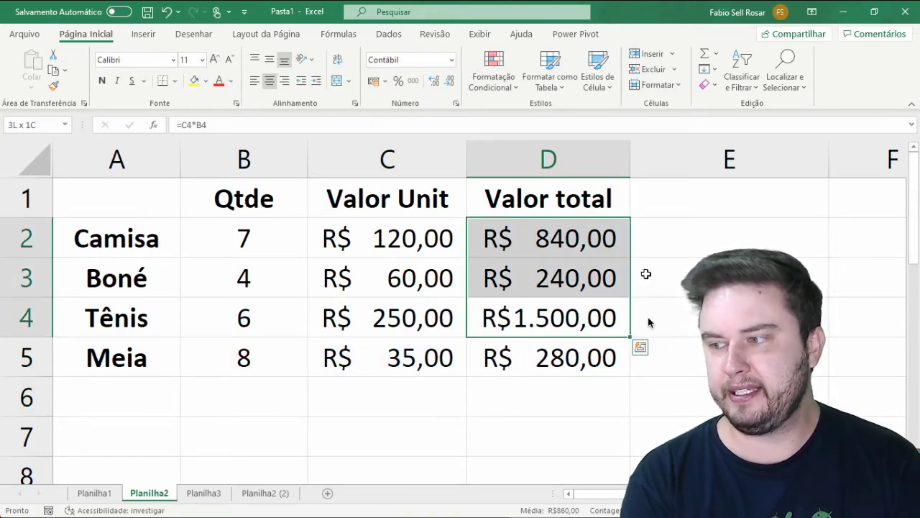
key("Delete")
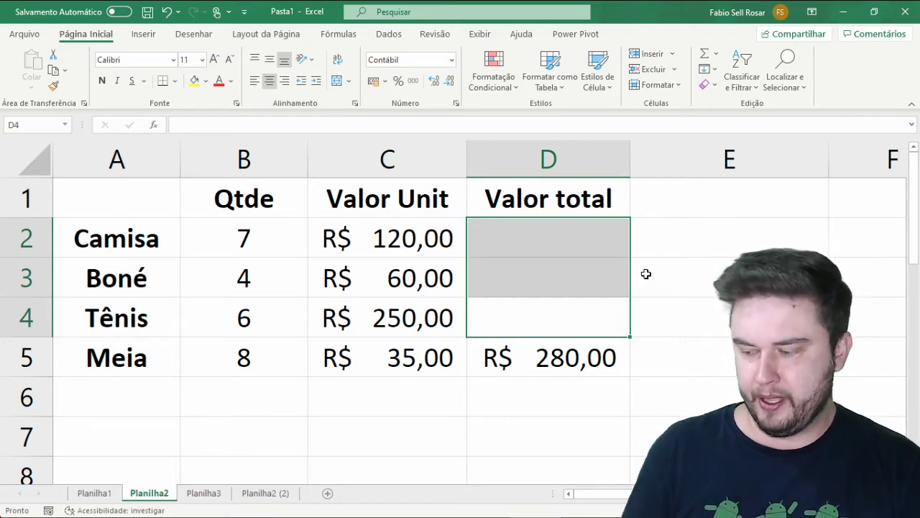
Check the Valor total formula in D5 and fill it upward to D2.
left_click(616, 362)
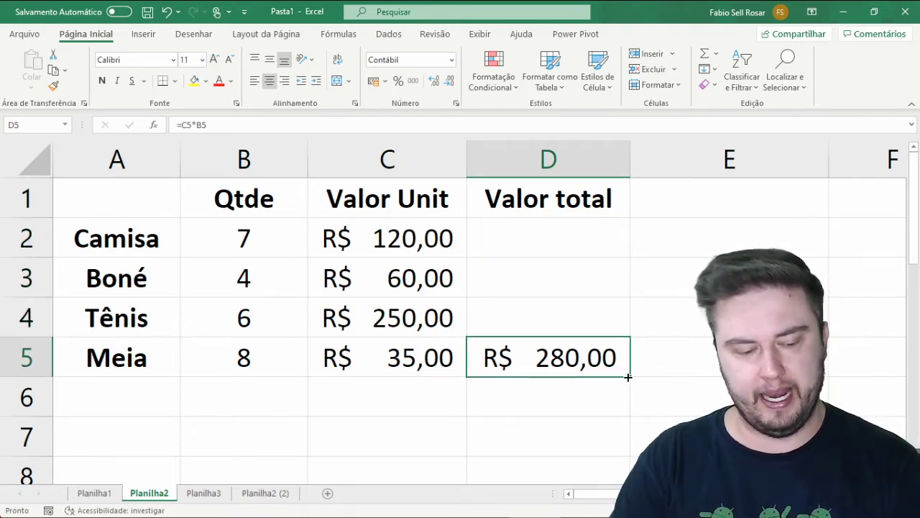
key("F2")
key("Escape")
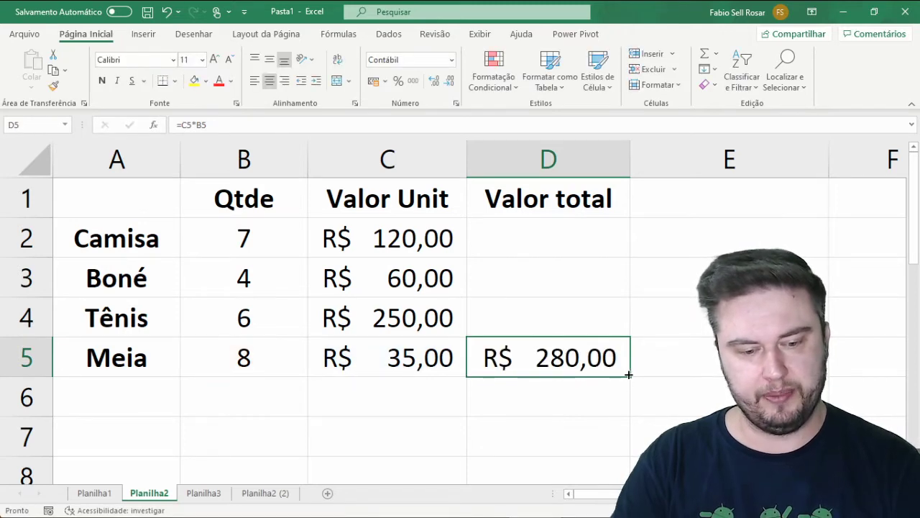
left_click_drag(628, 374, 608, 238)
Examine the cell references in each Valor total formula, going upward from D5 to D2.
left_click(627, 360)
double_click(609, 355)
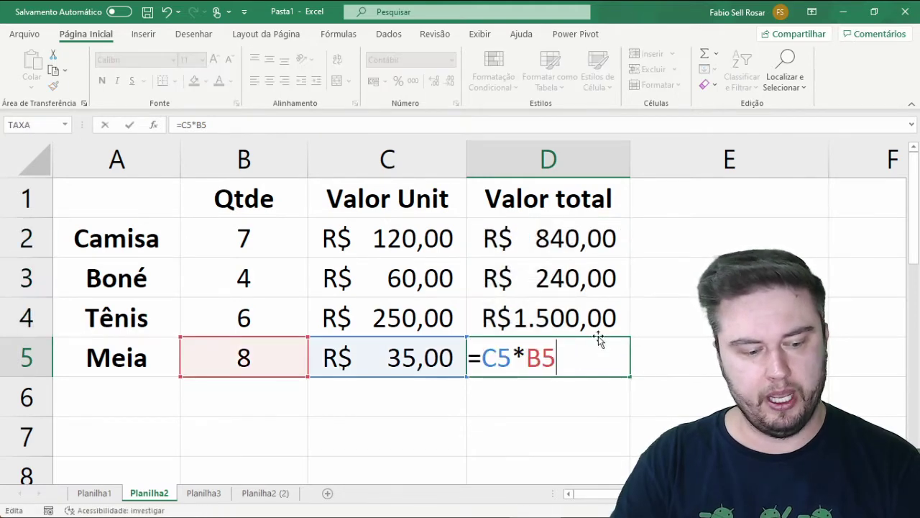
key("Escape")
double_click(594, 316)
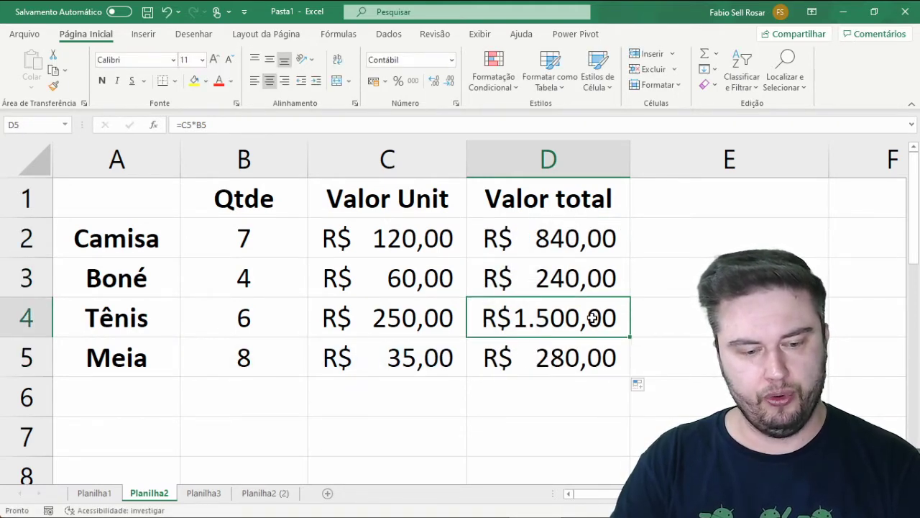
key("Escape")
double_click(591, 281)
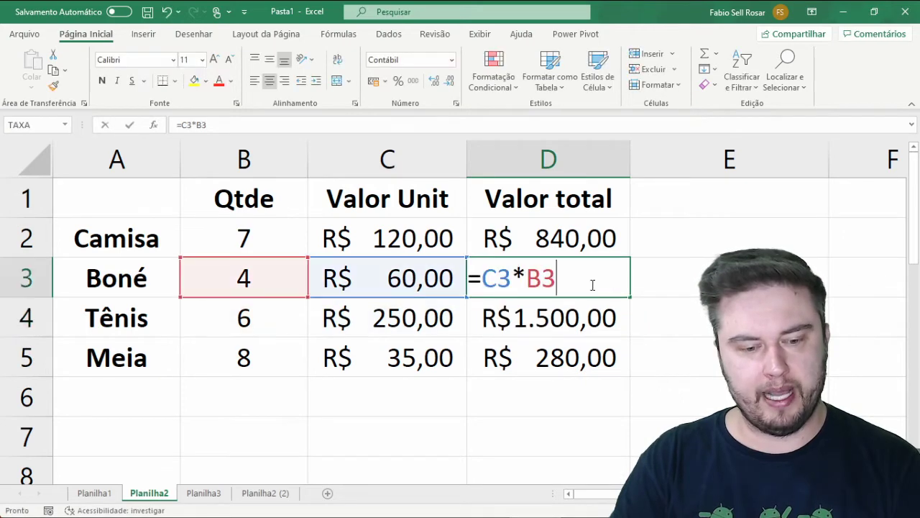
key("Escape")
left_click(595, 244)
double_click(594, 244)
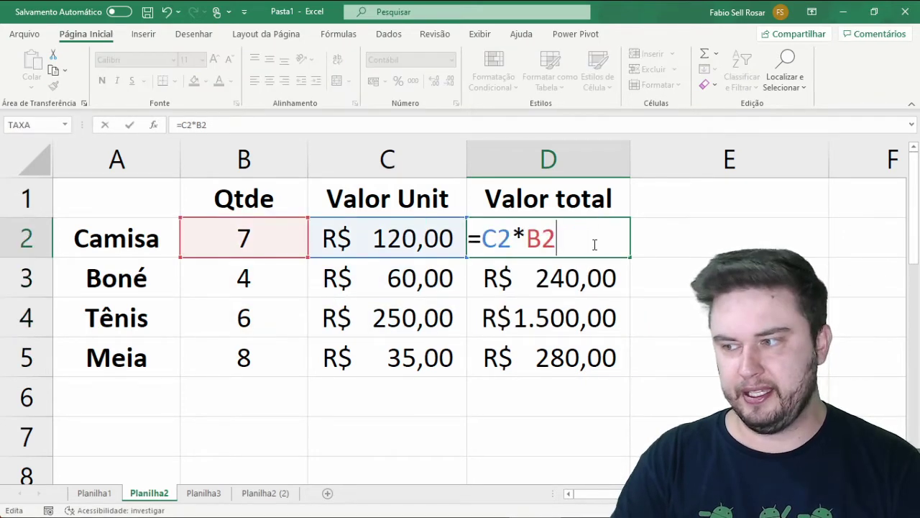
key("Escape")
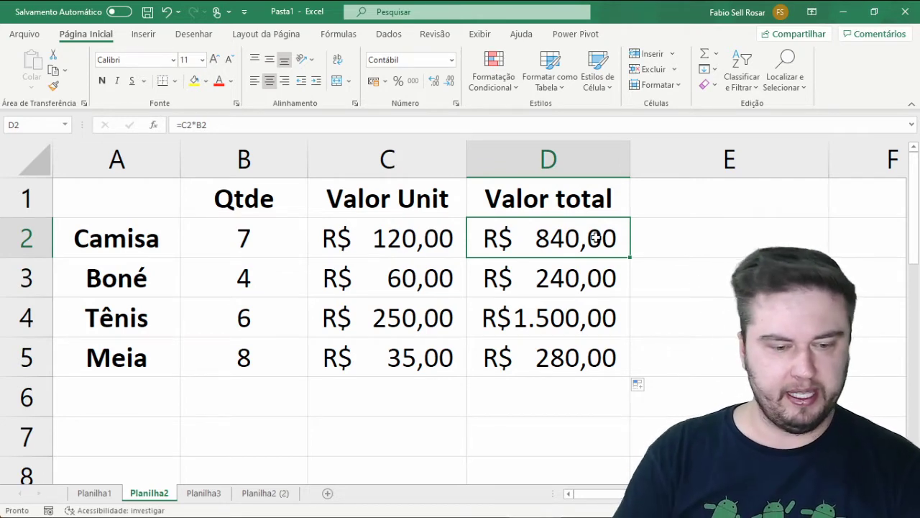
Open D2's formula, box the C2 and B2 references in red ink, and handwrite "Col Lin" beside it.
double_click(594, 237)
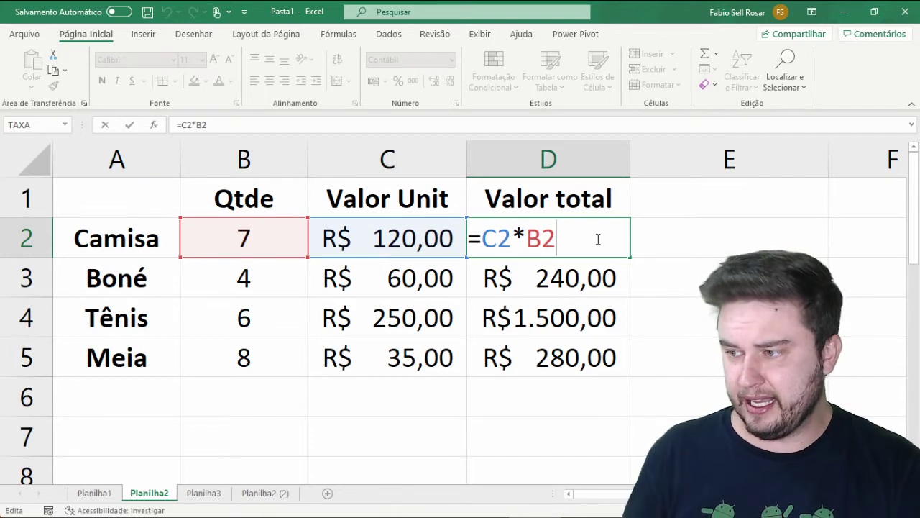
left_click_drag(717, 177, 727, 191)
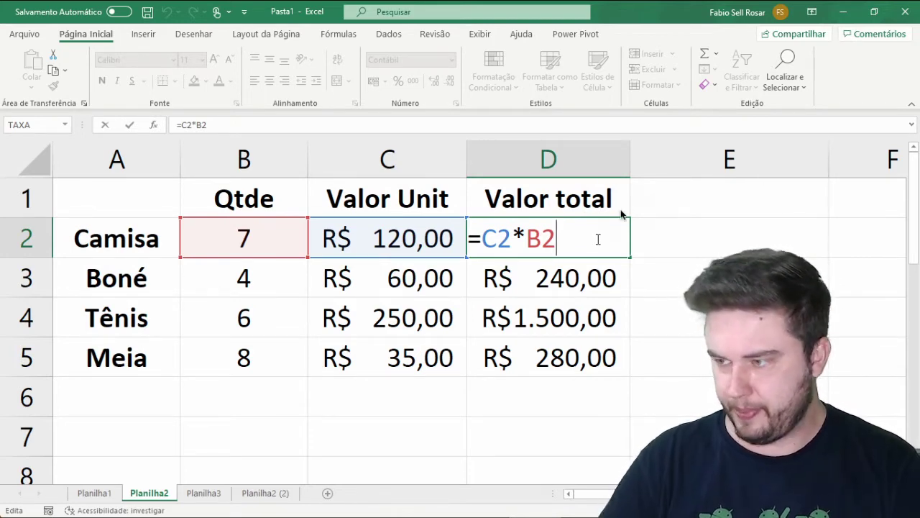
mouse_move(505, 226)
left_mouse_down()
mouse_move(476, 242)
mouse_move(477, 262)
mouse_move(511, 256)
mouse_move(508, 227)
mouse_move(553, 244)
mouse_move(526, 224)
mouse_move(522, 251)
mouse_move(562, 243)
mouse_move(547, 225)
left_mouse_up()
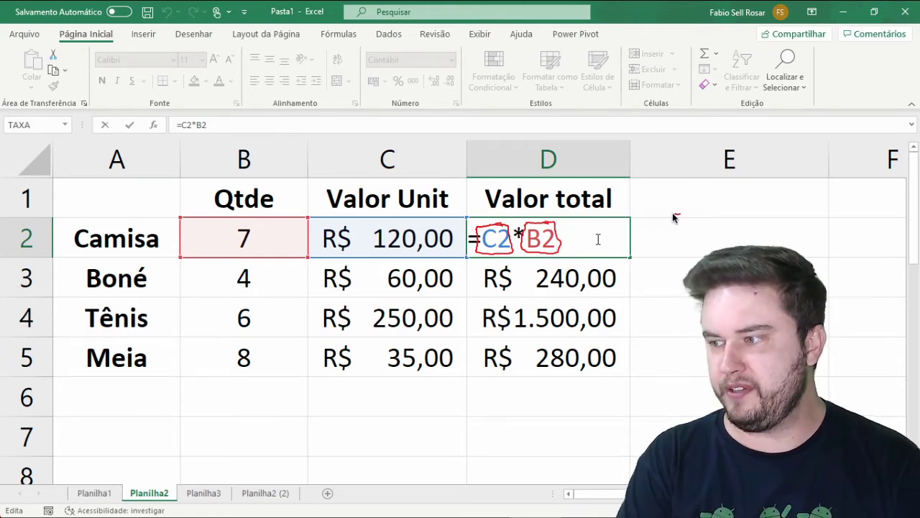
mouse_move(680, 214)
left_mouse_down()
mouse_move(660, 236)
mouse_move(680, 235)
mouse_move(694, 214)
mouse_move(701, 233)
mouse_move(723, 234)
mouse_move(722, 219)
left_mouse_up()
mouse_move(726, 224)
left_mouse_down()
mouse_move(728, 233)
mouse_move(740, 232)
left_mouse_up()
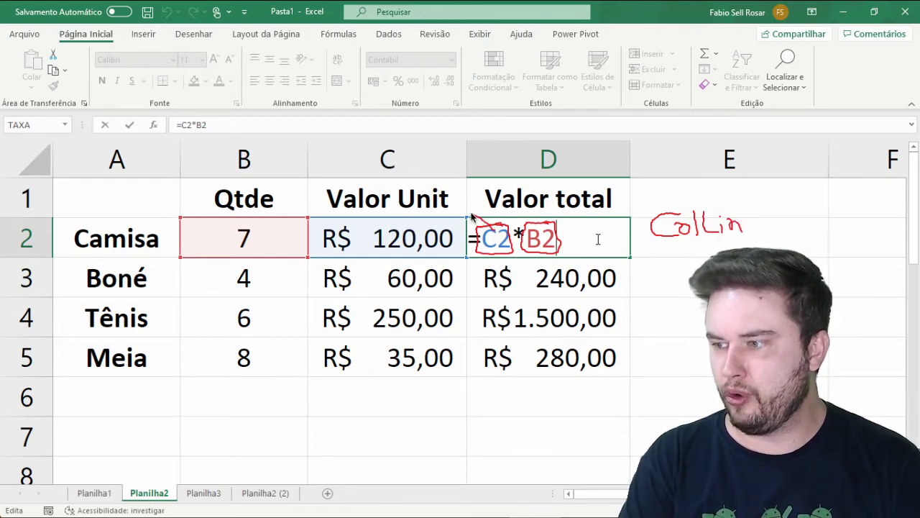
Mark both references and box "Lin" in red, draw up and down arrows at D2's fill handle, and clear all the ink.
left_click_drag(471, 214, 566, 217)
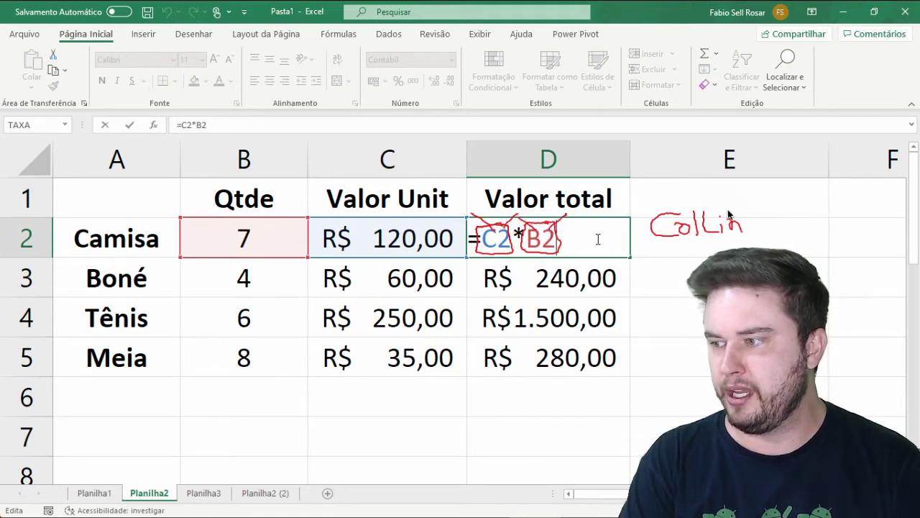
mouse_move(734, 210)
left_mouse_down()
mouse_move(696, 207)
mouse_move(696, 229)
mouse_move(714, 243)
mouse_move(752, 238)
mouse_move(748, 227)
left_mouse_up()
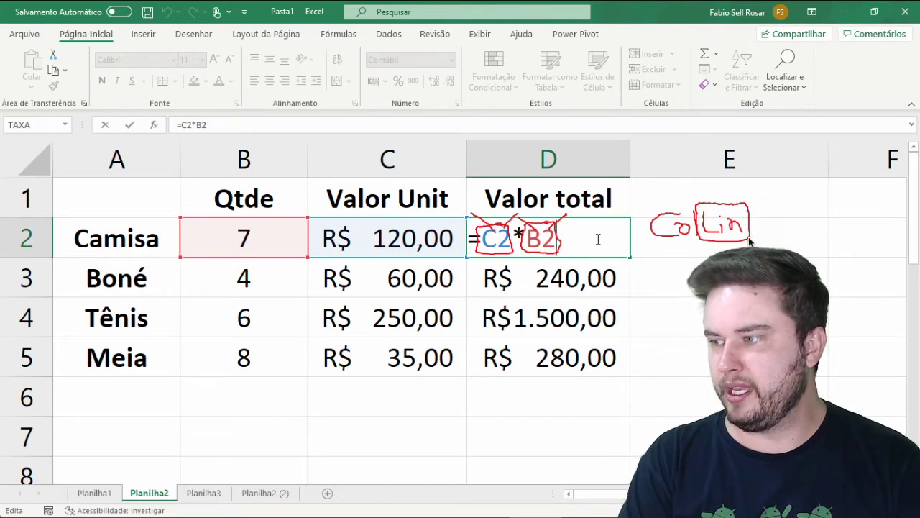
mouse_move(635, 253)
left_mouse_down()
mouse_move(627, 252)
mouse_move(648, 288)
mouse_move(648, 240)
left_mouse_up()
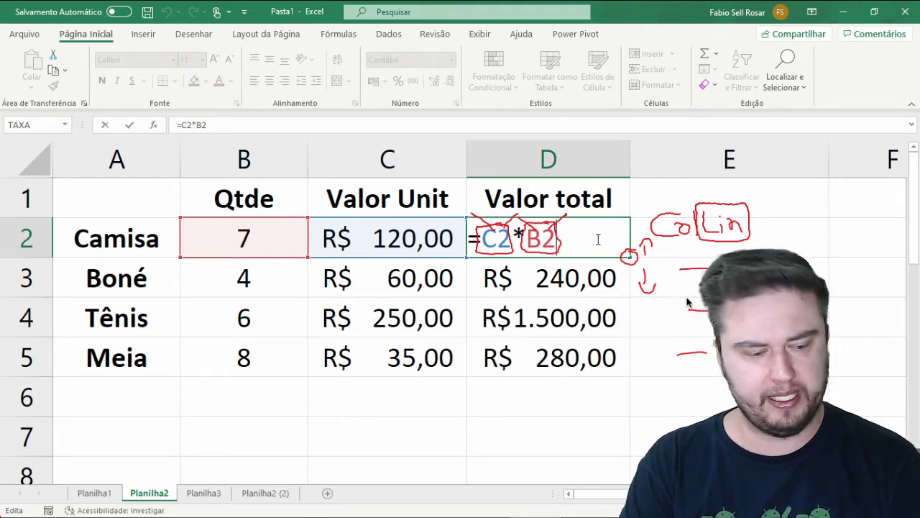
key("ctrl+Return")
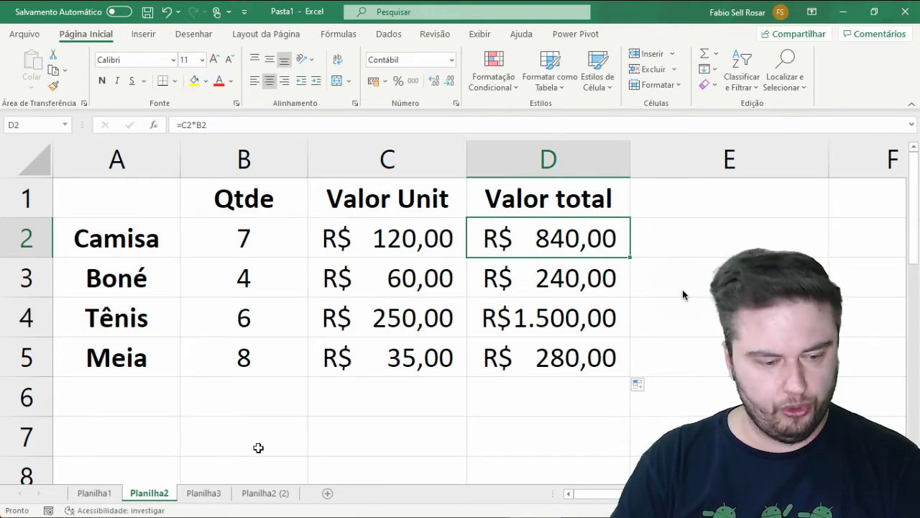
On sheet Planilha3, enter =B2*B3 in B4 to calculate the Valor total for Camisa.
left_click(203, 493)
scroll(232, 438, "up", 1, "ctrl")
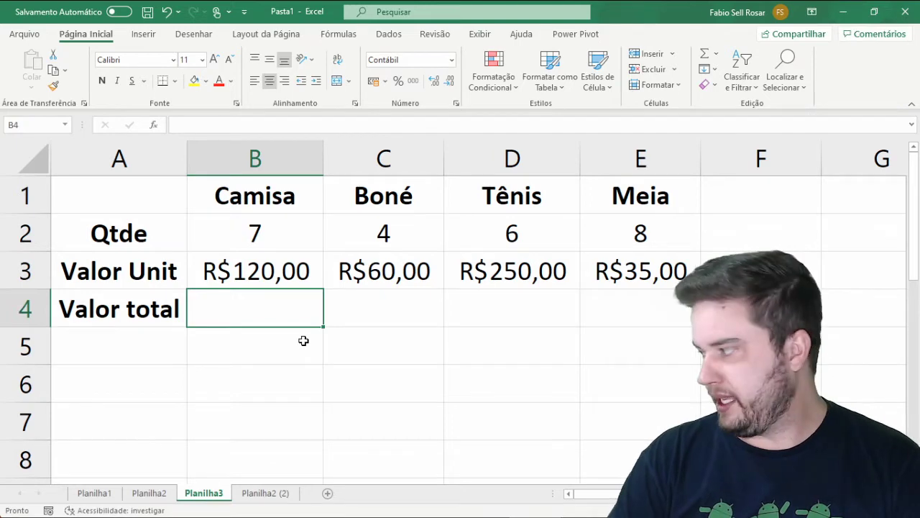
scroll(320, 344, "down", 1, "ctrl")
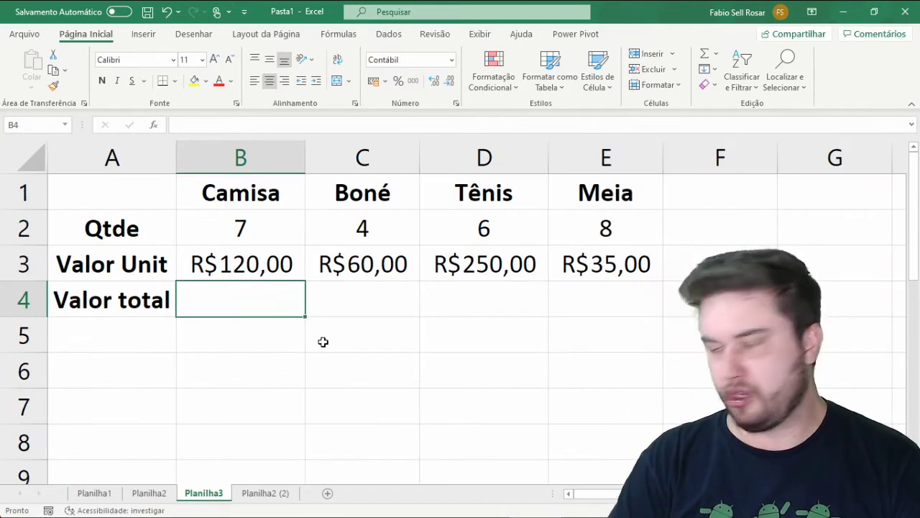
key("F2")
type("=")
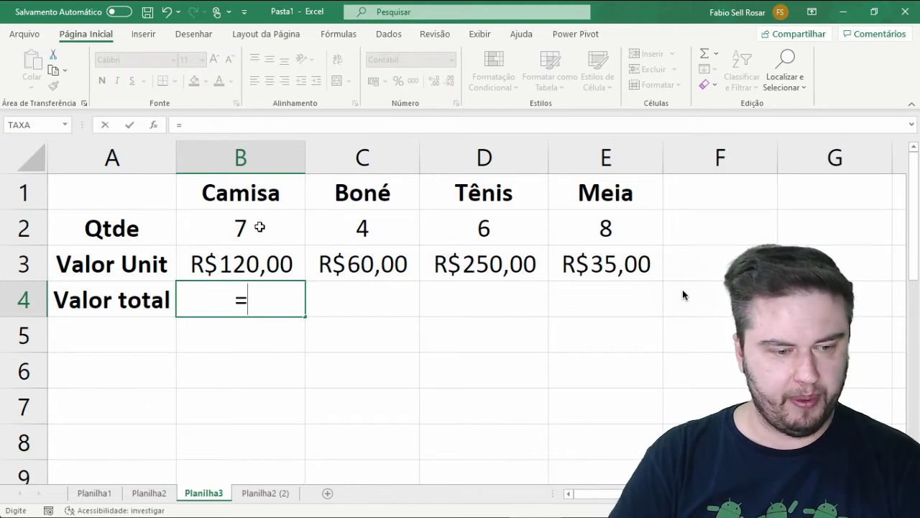
left_click(263, 228)
type("*")
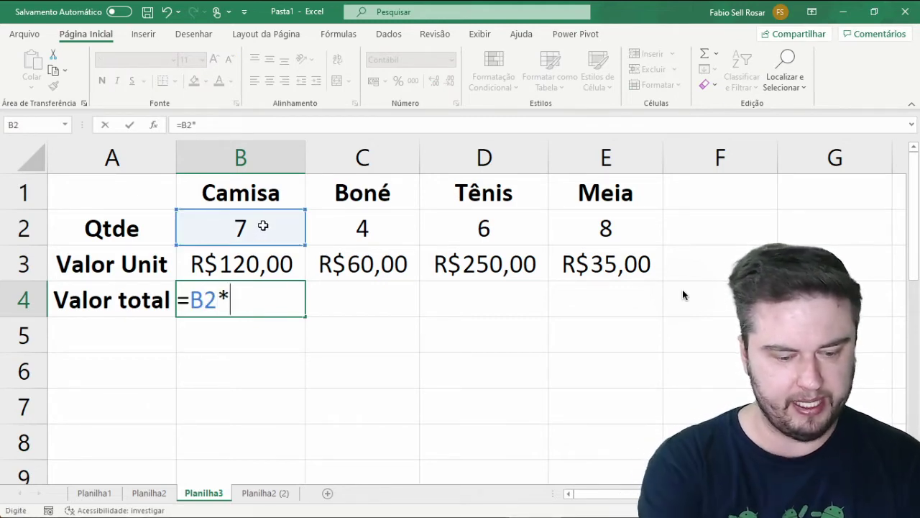
left_click(246, 263)
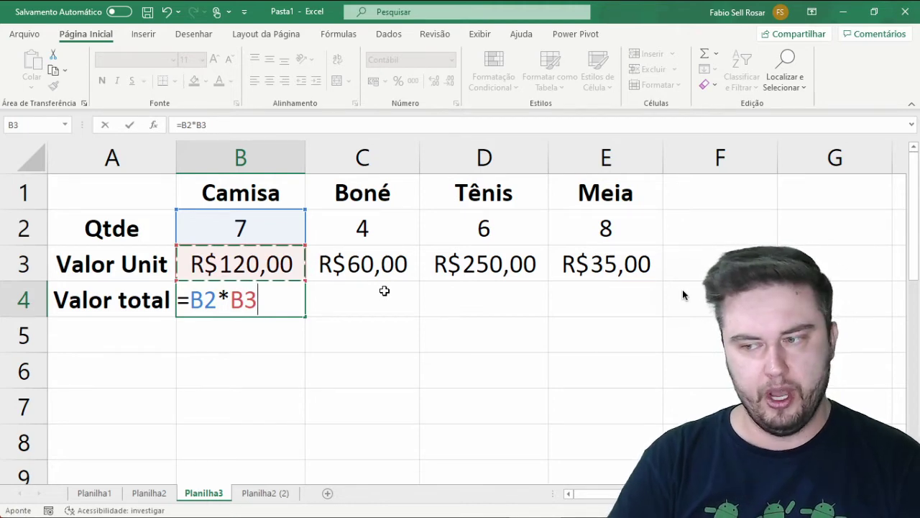
key("Return")
key("Up")
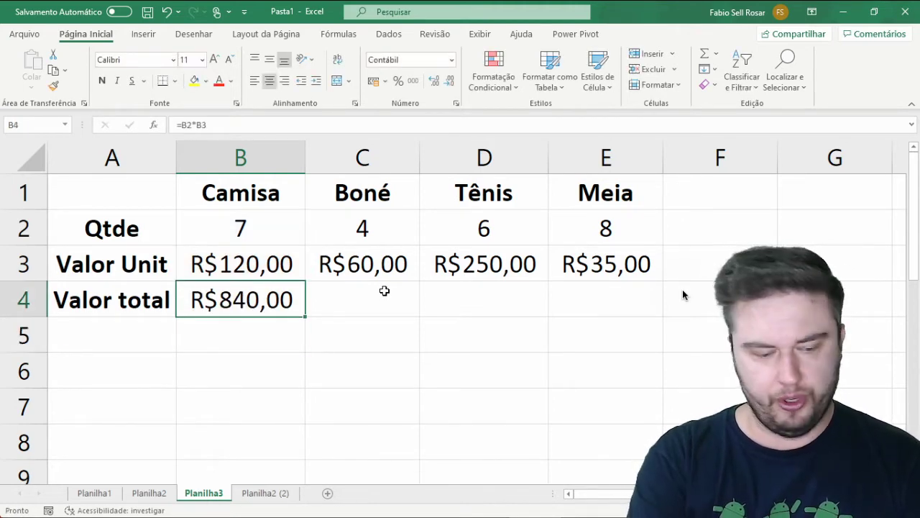
Annotate B4's formula in red with "Col Lin" under B2, and draw a rightward arrow with "+ col" from its fill handle.
key("F2")
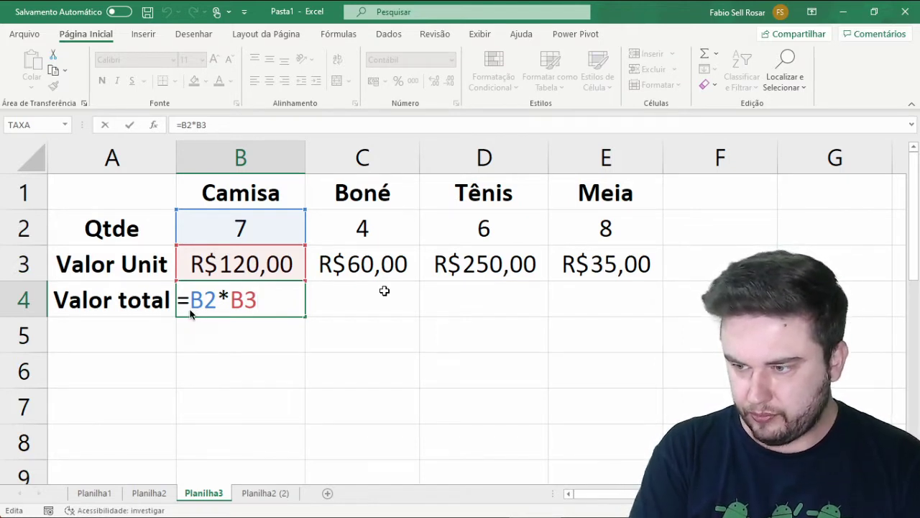
mouse_move(195, 308)
left_mouse_down()
mouse_move(195, 324)
mouse_move(169, 346)
mouse_move(185, 356)
mouse_move(189, 346)
mouse_move(192, 355)
mouse_move(214, 320)
mouse_move(202, 355)
mouse_move(231, 353)
left_mouse_up()
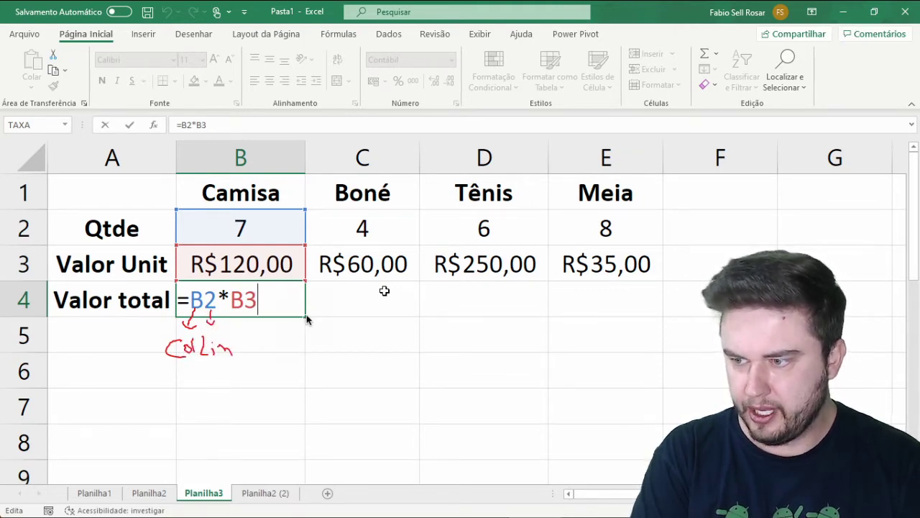
mouse_move(305, 313)
left_mouse_down()
mouse_move(295, 322)
mouse_move(353, 330)
left_mouse_up()
mouse_move(351, 323)
left_mouse_down()
mouse_move(358, 327)
mouse_move(350, 339)
mouse_move(323, 356)
mouse_move(374, 352)
left_mouse_up()
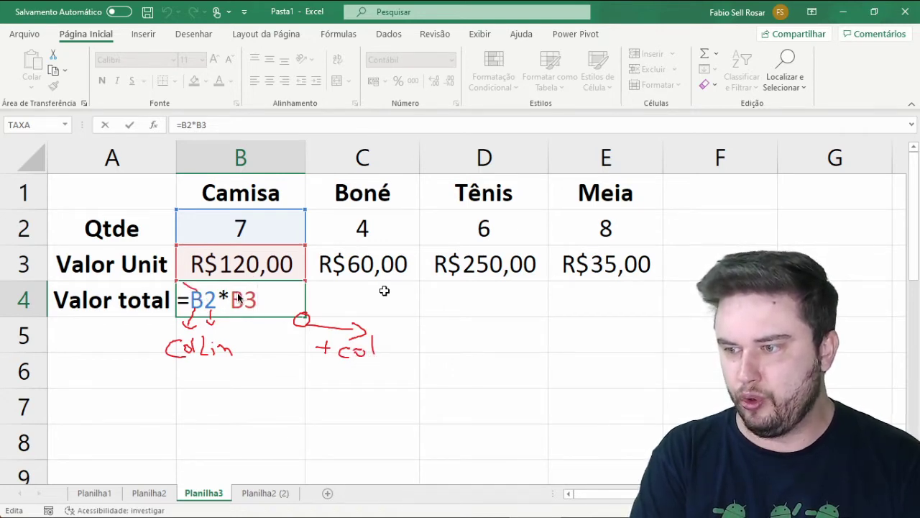
Handwrite the column letters C C, D D and E E across C4 to E4, box row header 4, and clear all the ink.
mouse_move(343, 294)
left_mouse_down()
mouse_move(343, 306)
mouse_move(386, 306)
left_mouse_up()
left_click_drag(442, 295, 443, 311)
mouse_move(443, 290)
left_mouse_down()
mouse_move(453, 296)
mouse_move(442, 310)
mouse_move(494, 315)
left_mouse_up()
left_click_drag(493, 293, 496, 312)
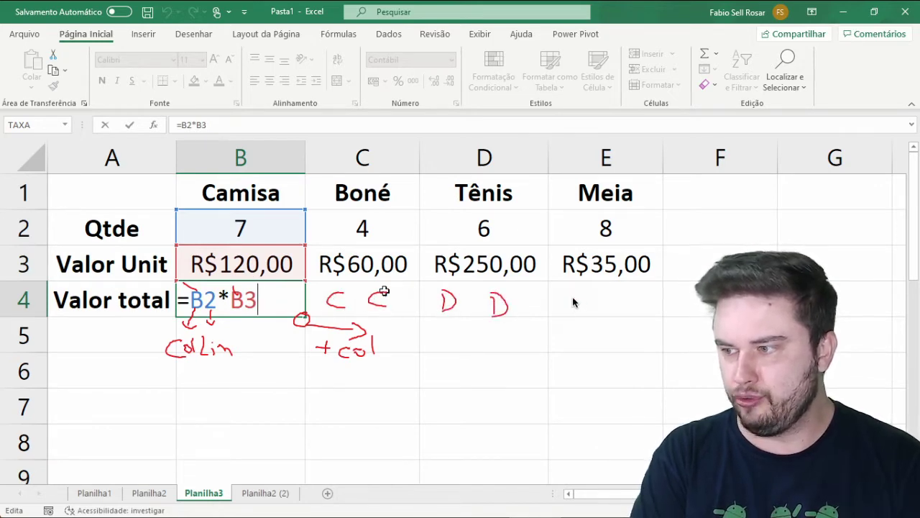
mouse_move(631, 291)
left_mouse_down()
mouse_move(631, 304)
mouse_move(645, 290)
left_mouse_up()
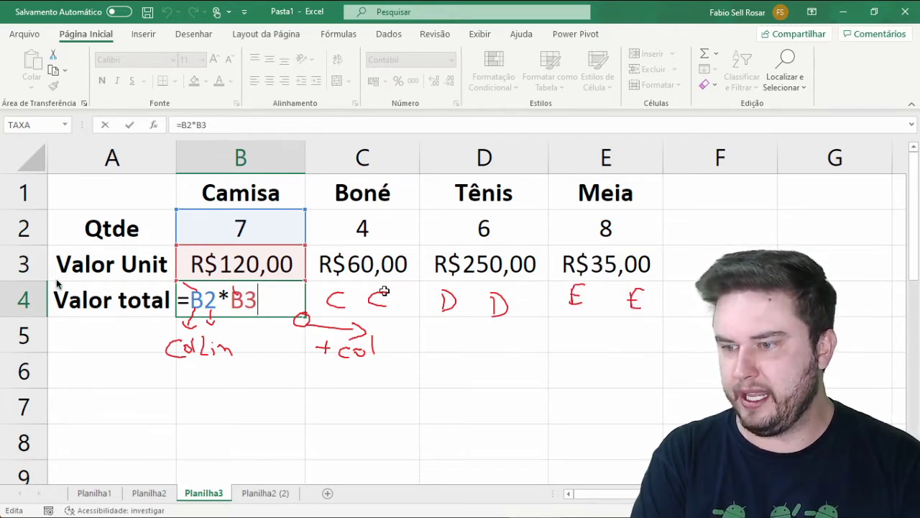
mouse_move(58, 284)
left_mouse_down()
mouse_move(23, 286)
mouse_move(16, 327)
mouse_move(50, 276)
left_mouse_up()
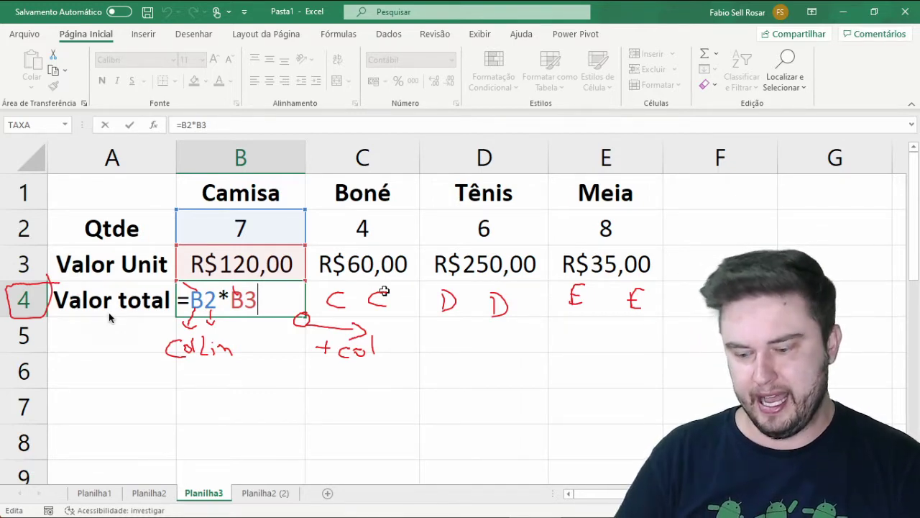
key("Escape")
key("ctrl+Return")
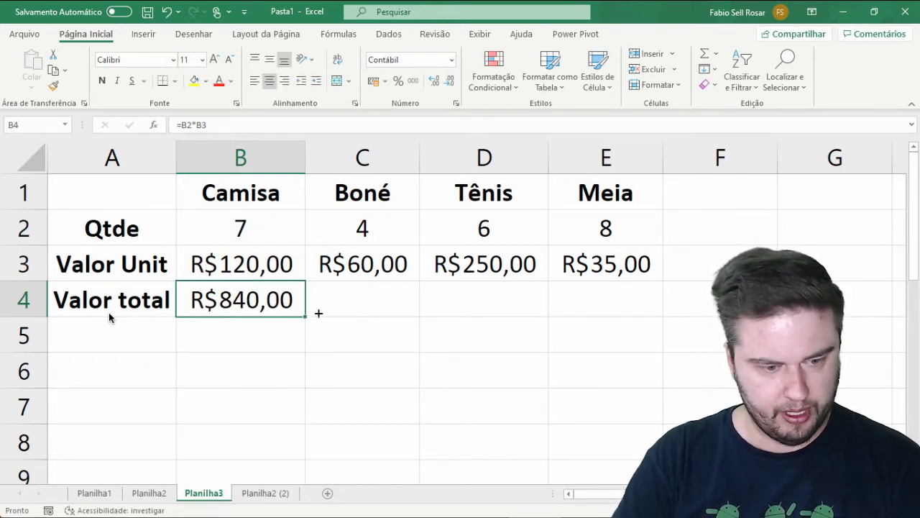
Fill the B4 formula across to E4 and autofit the widths of columns C, D and E.
left_click_drag(318, 313, 620, 315)
left_click(248, 305)
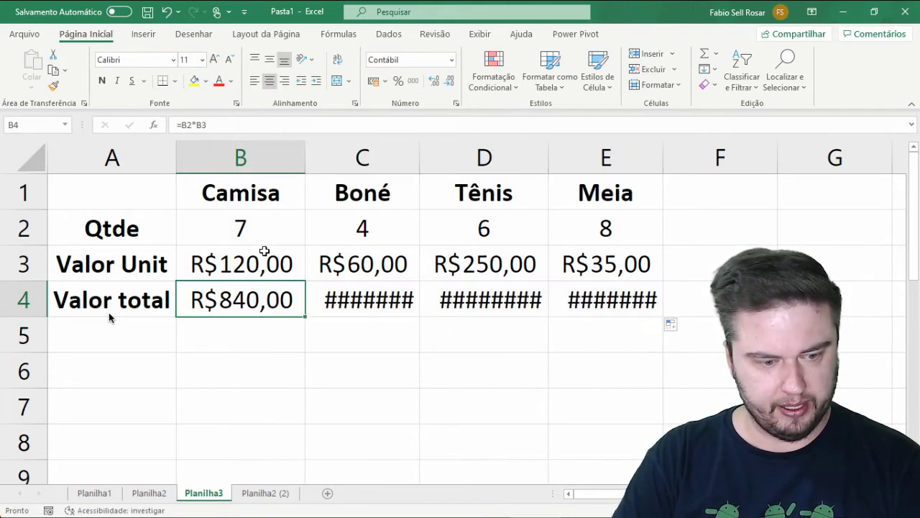
double_click(421, 147)
double_click(563, 155)
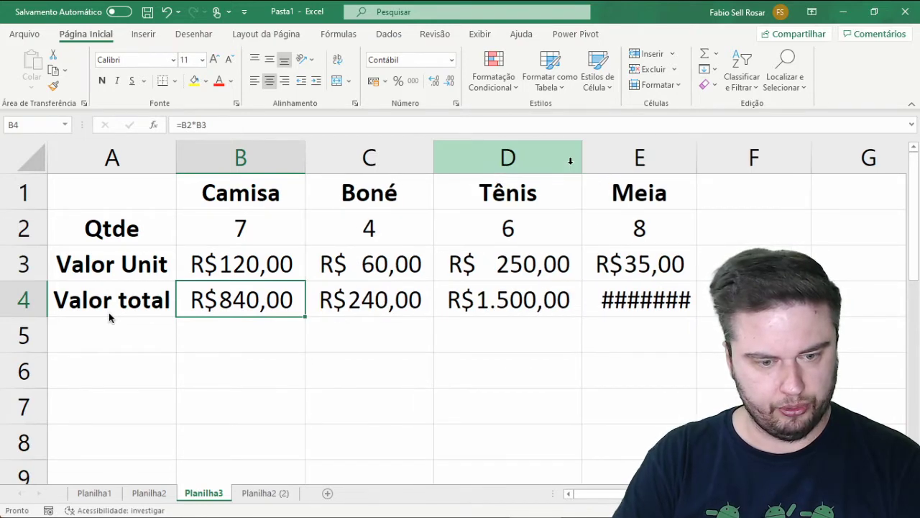
double_click(697, 157)
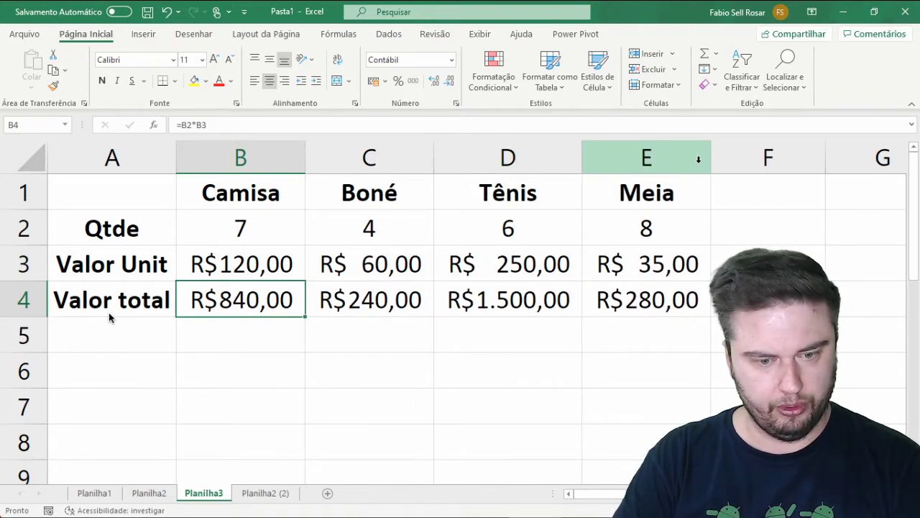
Examine the Valor total formulas in B4, C4, D4 and E4 to compare their column references.
double_click(260, 299)
key("Escape")
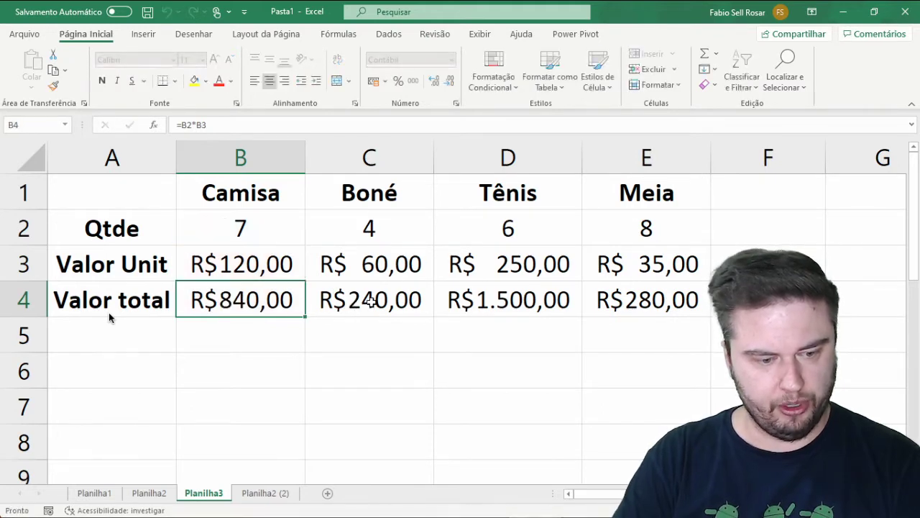
left_click(401, 304)
double_click(401, 305)
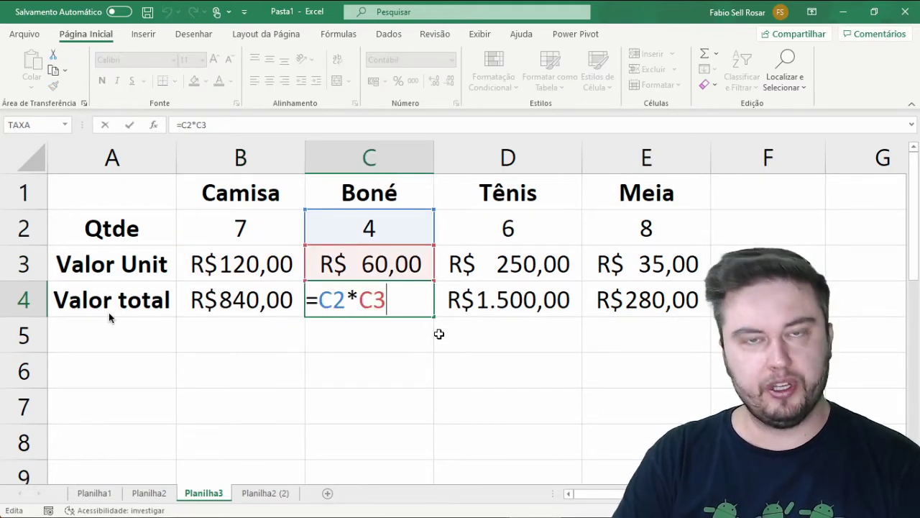
key("Escape")
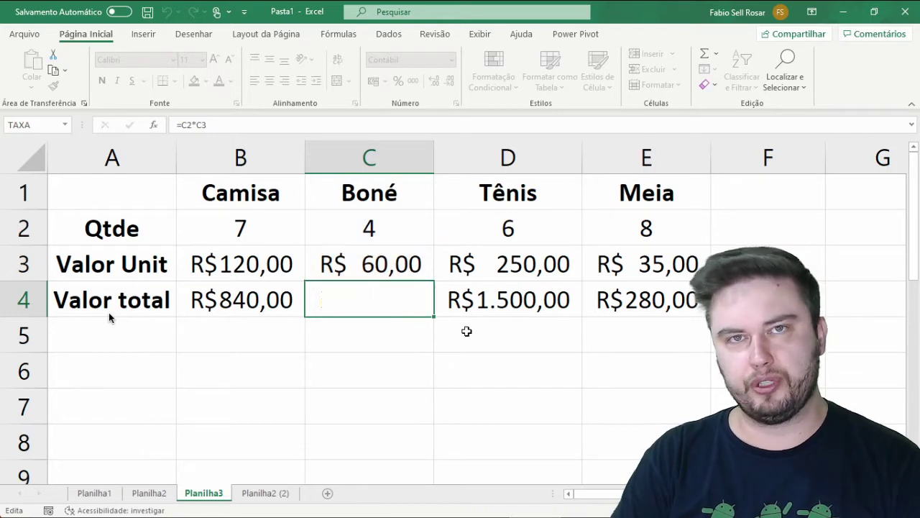
left_click(501, 297)
double_click(515, 300)
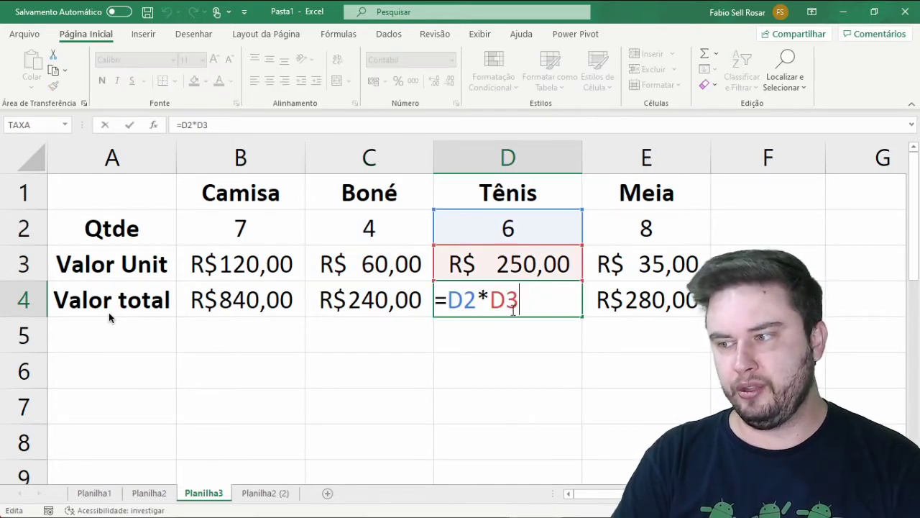
key("Escape")
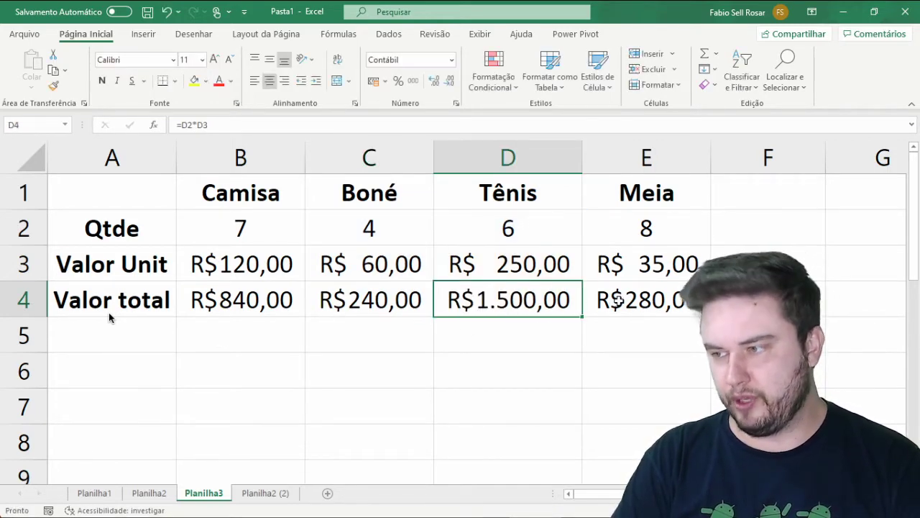
key("Right")
key("F2")
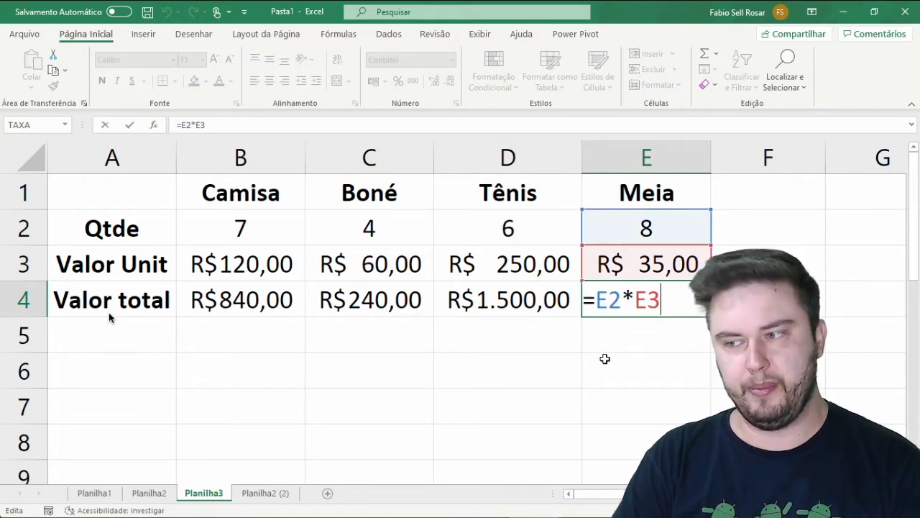
key("Escape")
Clear the Valor total formulas in B4:D4 and fill the E4 formula backwards across to B4.
left_click(259, 299, "shift")
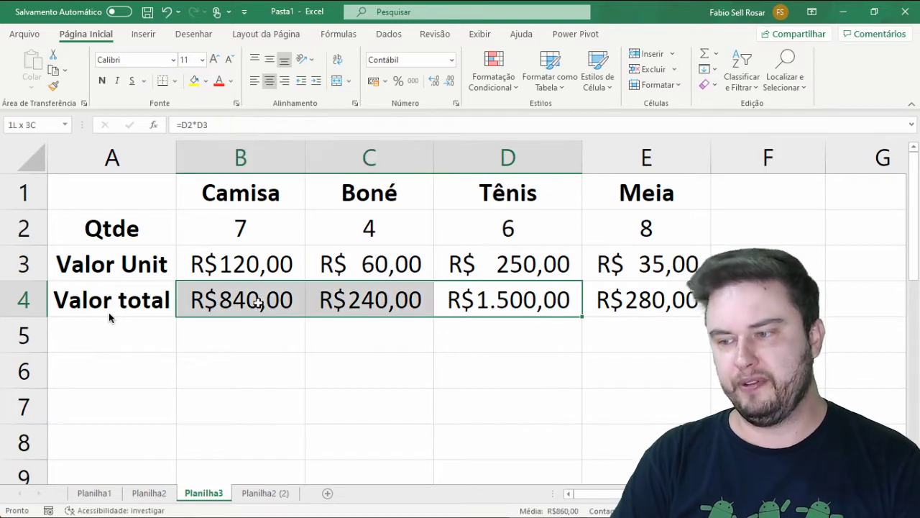
key("Delete")
left_click(667, 309)
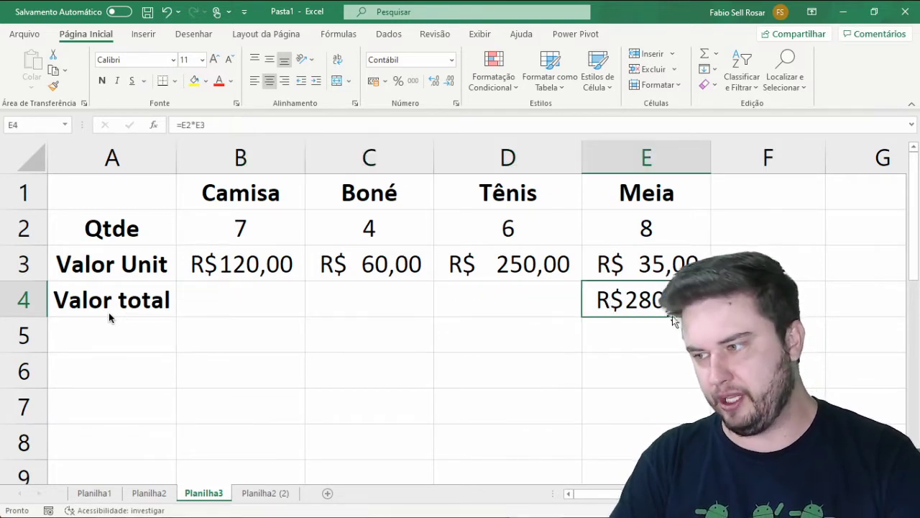
left_click_drag(697, 314, 216, 302)
Examine the refilled formulas in D4, C4 and B4 to check how their references shifted.
left_click(535, 292)
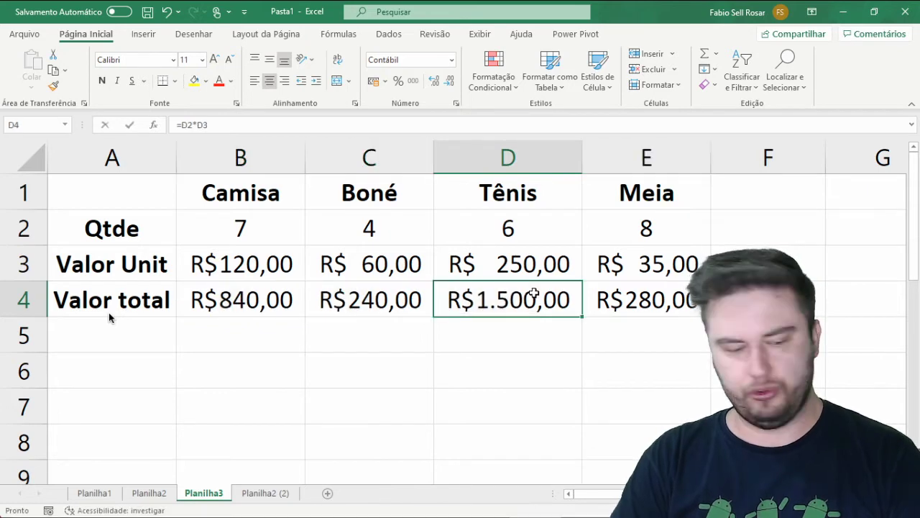
double_click(535, 291)
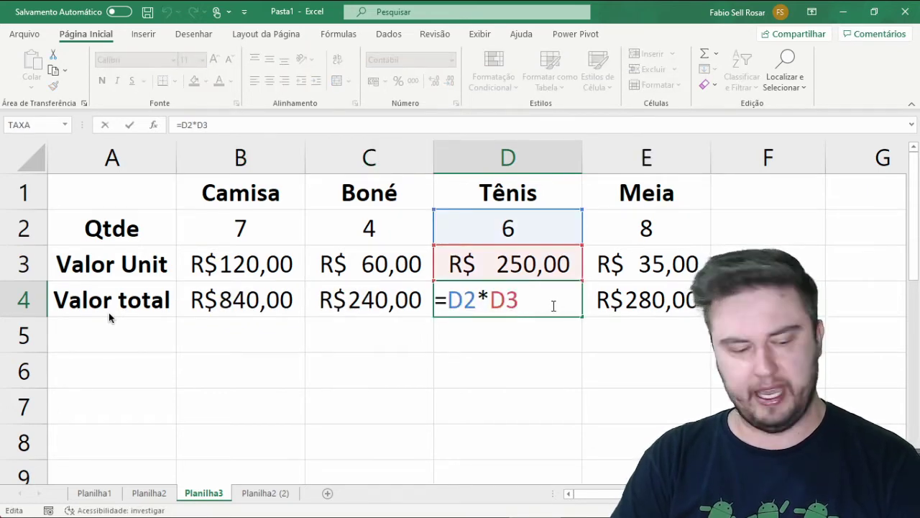
key("Escape")
left_click(390, 301)
double_click(393, 302)
key("Escape")
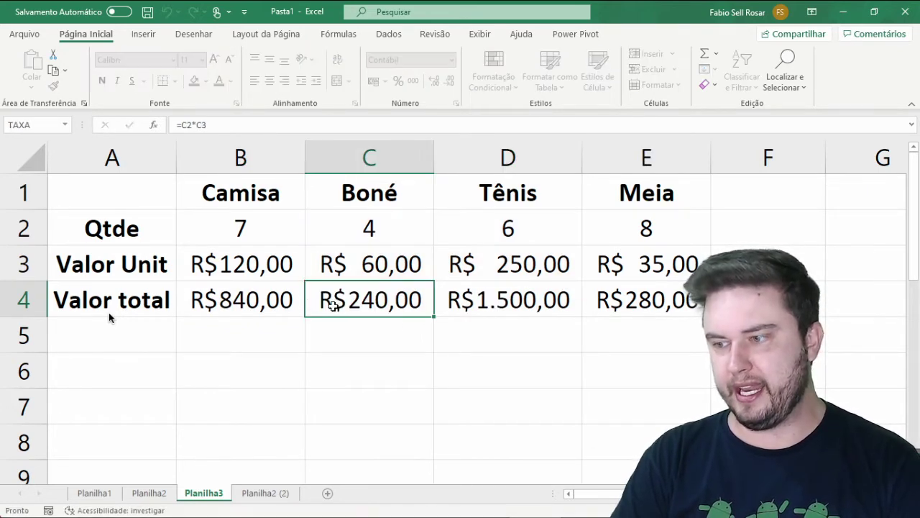
double_click(217, 294)
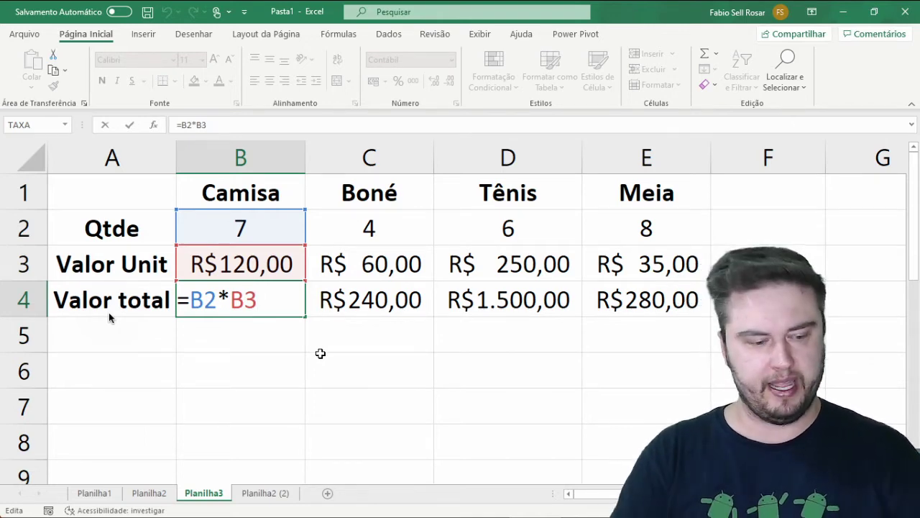
key("ctrl+Return")
Clear the Valor total formulas for Boné, Tênis and Meia in C4:E4.
left_click(351, 314)
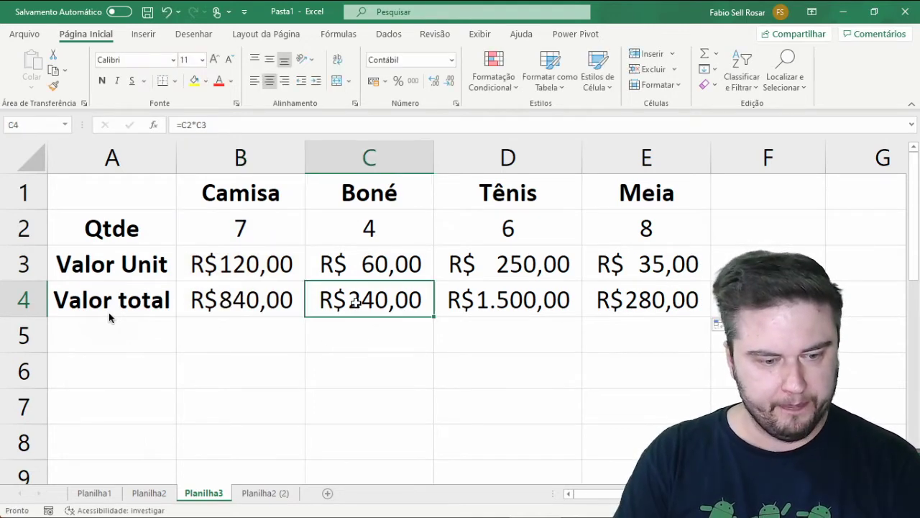
left_click(592, 297, "shift")
key("Delete")
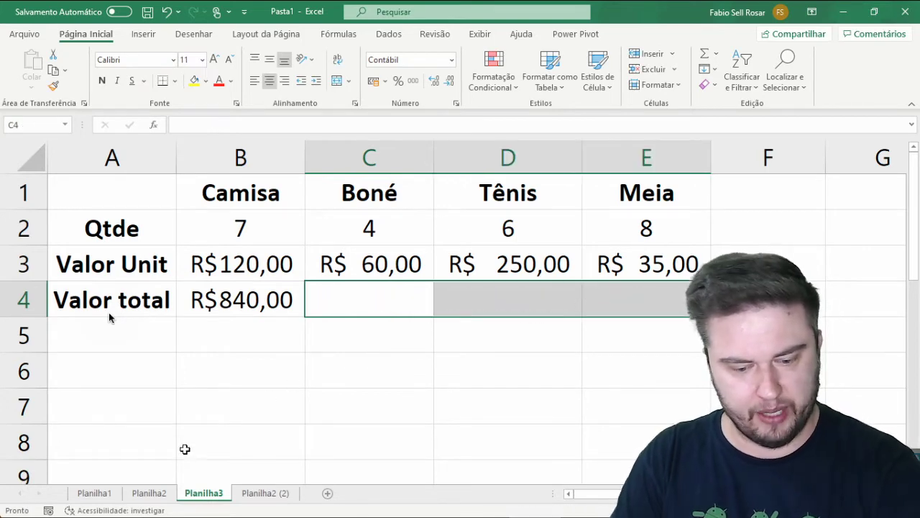
left_click(324, 419)
On sheet Planilha2, clear the Valor total formulas in D3:D5.
left_click(154, 491)
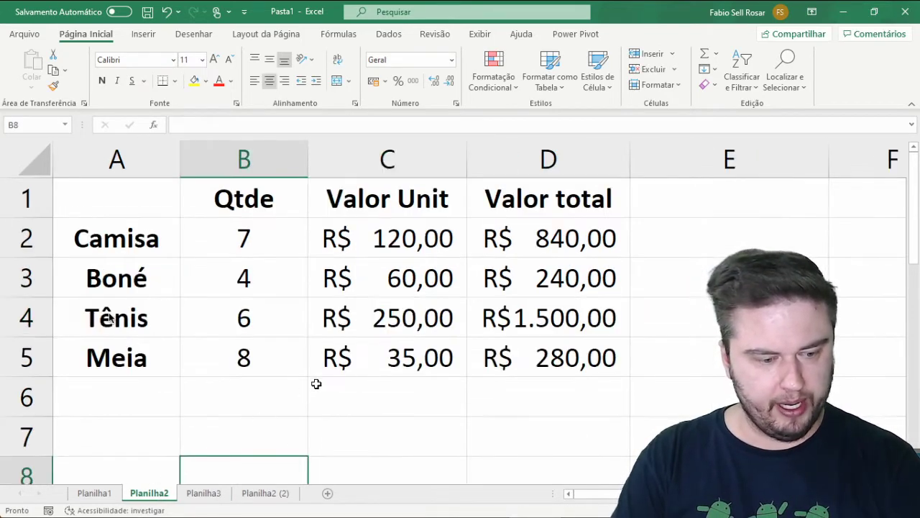
left_click(549, 283)
left_click(562, 359, "shift")
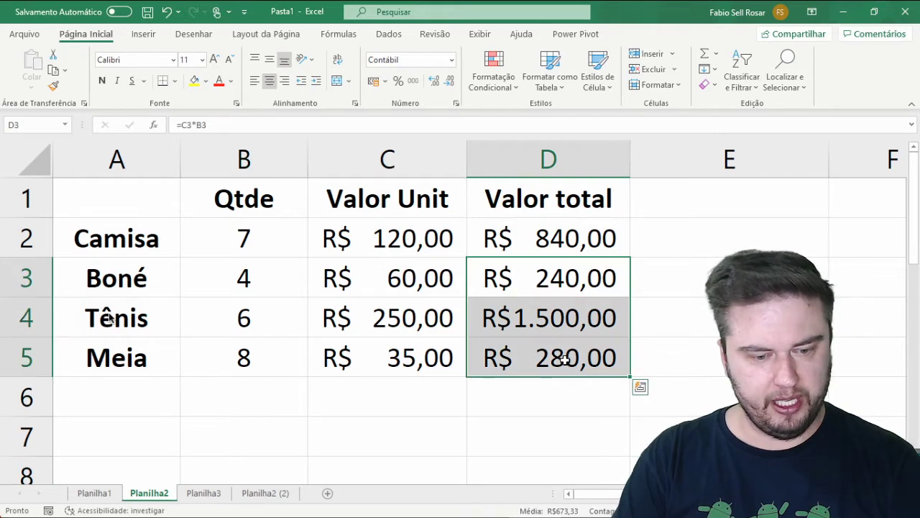
key("Delete")
Open D2's formula for editing and handwrite "D2 → C2 * B2" in red below the table.
left_click(546, 243)
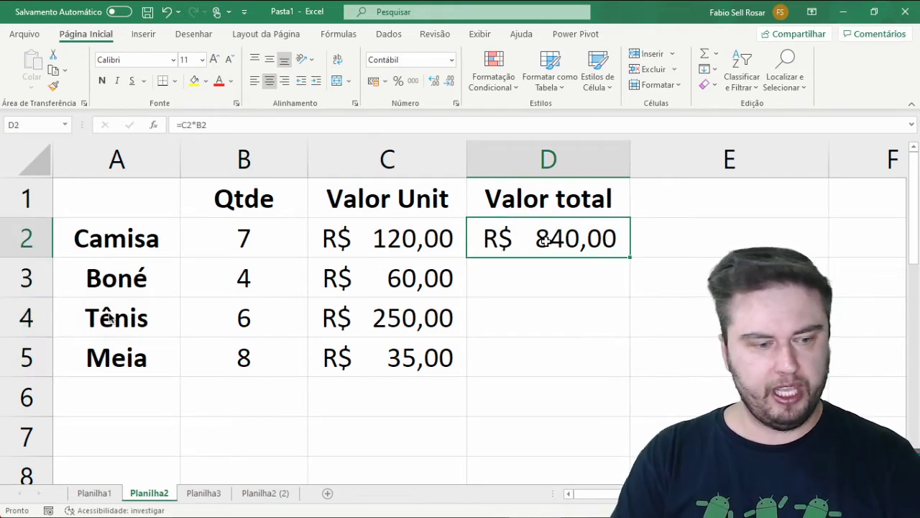
double_click(542, 244)
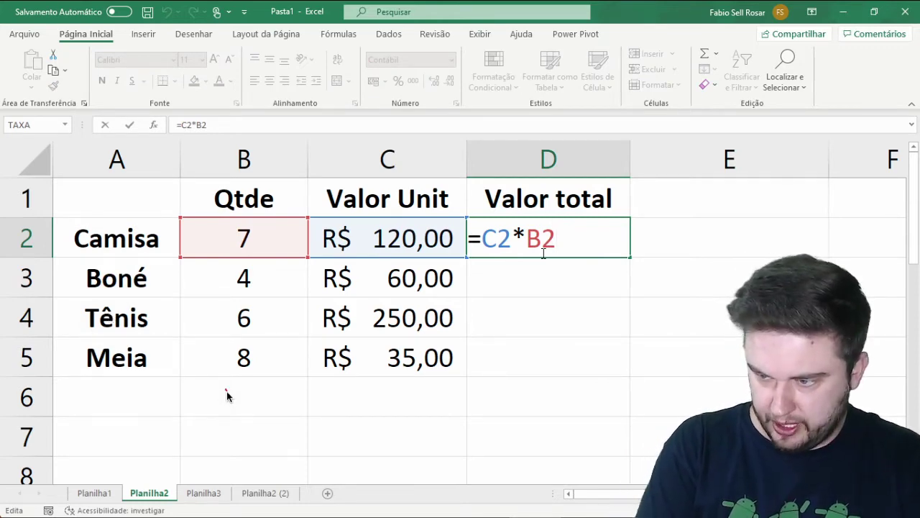
mouse_move(227, 395)
left_mouse_down()
mouse_move(228, 406)
mouse_move(214, 408)
mouse_move(245, 397)
mouse_move(252, 410)
mouse_move(269, 409)
left_mouse_up()
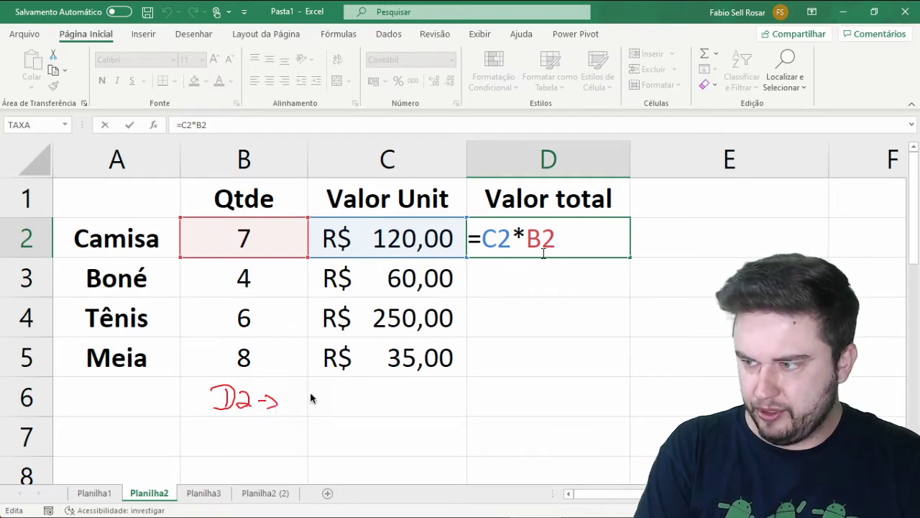
mouse_move(321, 393)
left_mouse_down()
mouse_move(314, 406)
mouse_move(327, 393)
mouse_move(336, 407)
mouse_move(359, 396)
mouse_move(420, 412)
left_mouse_up()
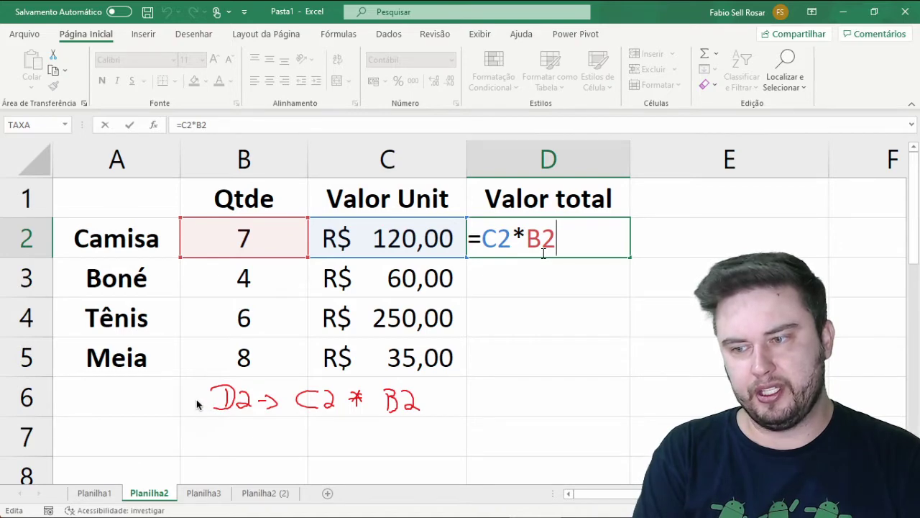
Handwrite "D5 → C5 * B5" under the D2 note, linking the two lines with downward arrows labelled "+3L".
mouse_move(218, 437)
left_mouse_down()
mouse_move(216, 454)
mouse_move(245, 454)
mouse_move(249, 435)
mouse_move(267, 446)
left_mouse_up()
left_click_drag(263, 440, 270, 448)
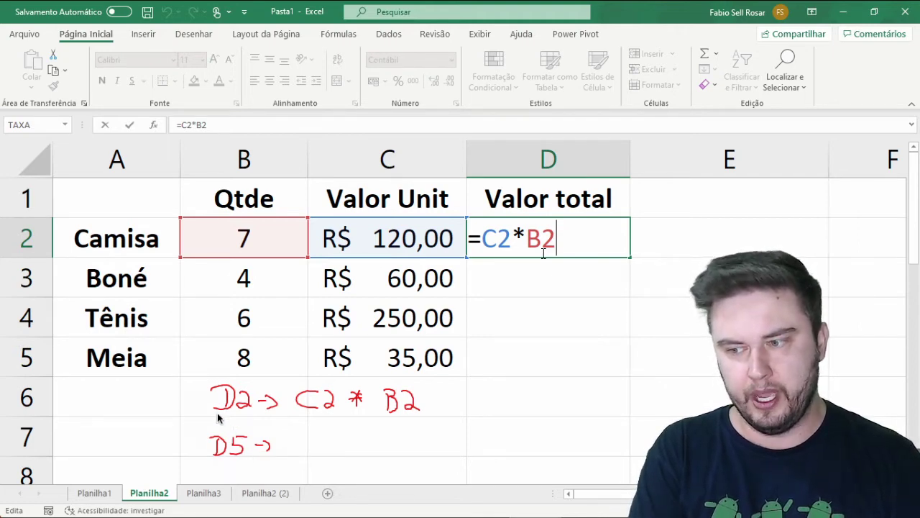
mouse_move(210, 413)
left_mouse_down()
mouse_move(199, 432)
mouse_move(208, 439)
left_mouse_up()
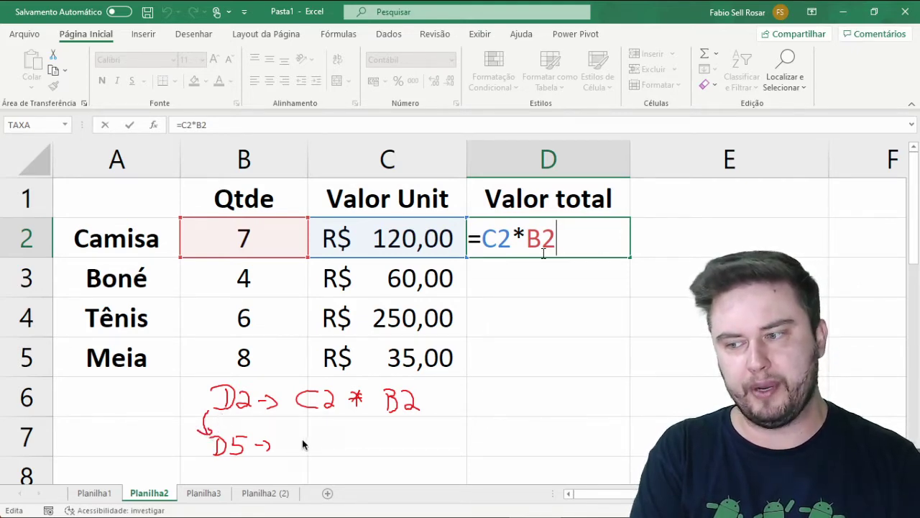
mouse_move(307, 434)
left_mouse_down()
mouse_move(298, 451)
mouse_move(310, 449)
left_mouse_up()
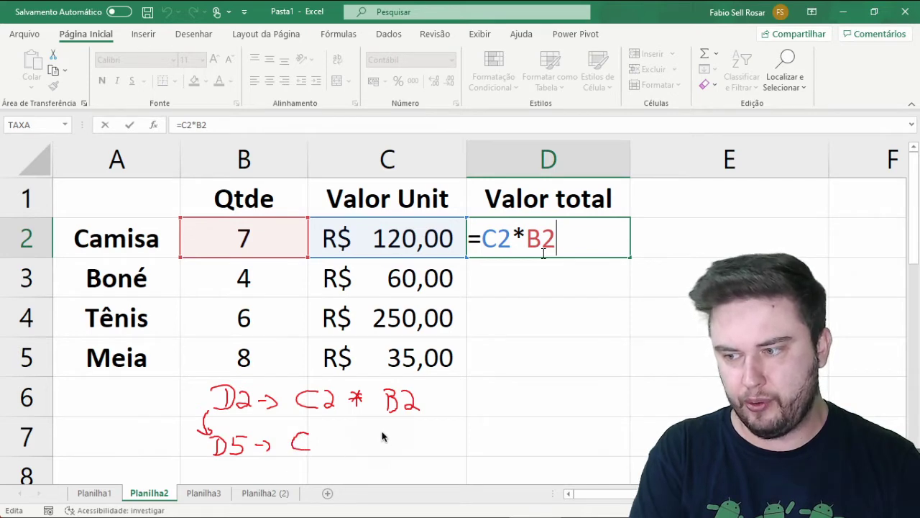
left_click_drag(382, 431, 385, 450)
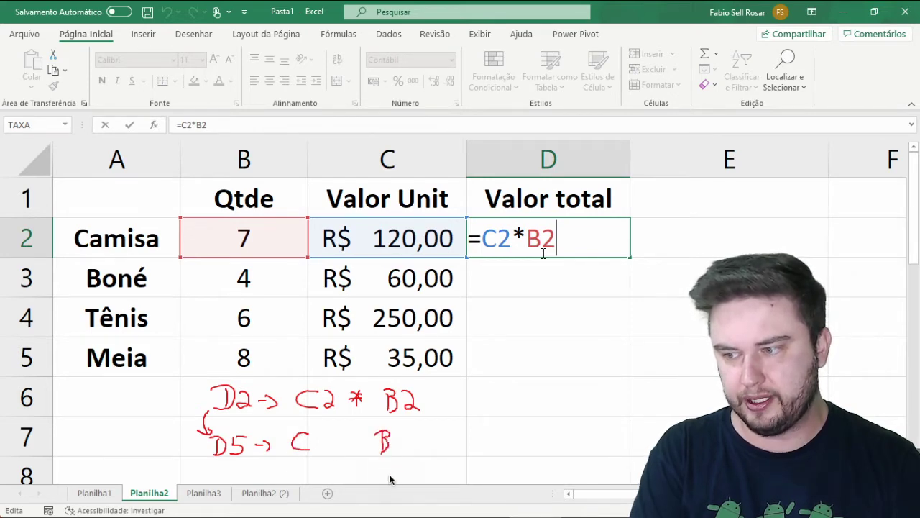
mouse_move(240, 414)
left_mouse_down()
mouse_move(241, 429)
mouse_move(283, 427)
left_mouse_up()
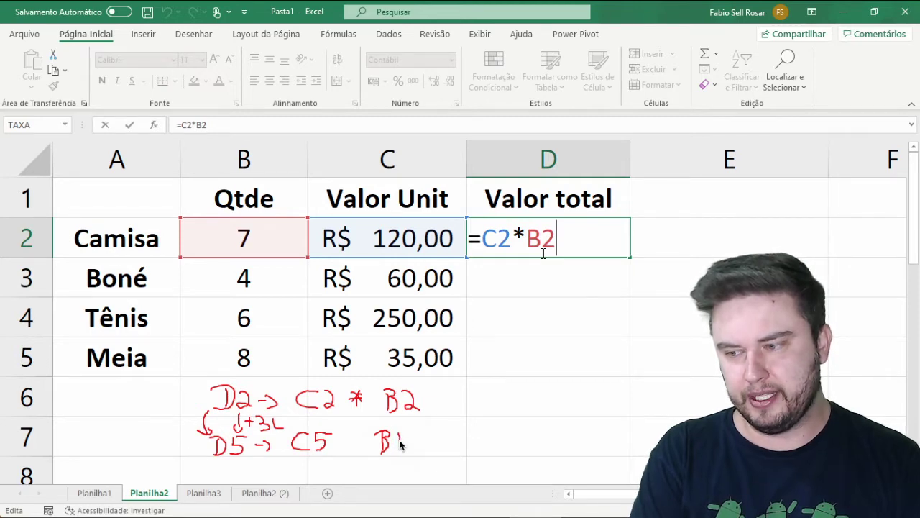
mouse_move(400, 444)
left_mouse_down()
mouse_move(394, 451)
mouse_move(415, 433)
left_mouse_up()
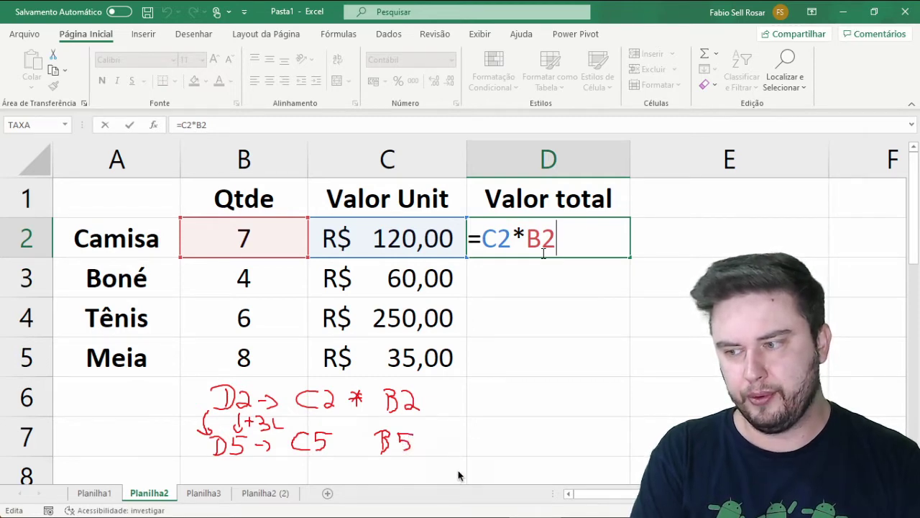
mouse_move(342, 437)
left_mouse_down()
mouse_move(358, 439)
mouse_move(347, 440)
left_mouse_up()
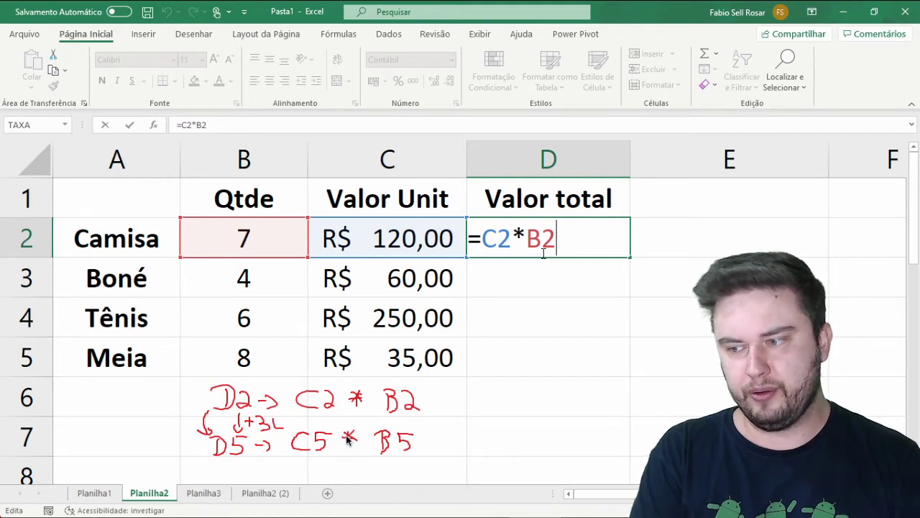
Circle Meia's unit price in C5 and quantity in B5 in red, and clear all the ink.
mouse_move(422, 342)
left_mouse_down()
mouse_move(377, 346)
mouse_move(457, 376)
mouse_move(424, 345)
left_mouse_up()
mouse_move(260, 348)
left_mouse_down()
mouse_move(221, 371)
mouse_move(261, 350)
left_mouse_up()
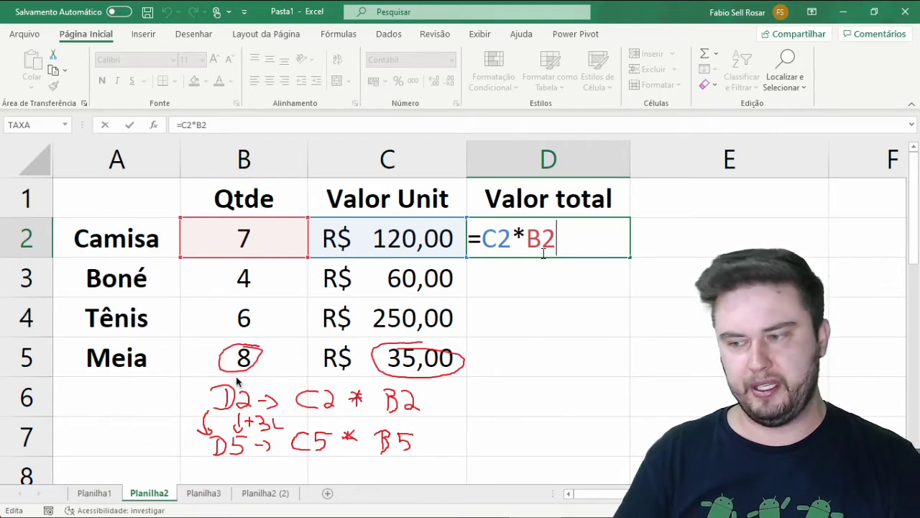
key("Escape")
key("ctrl+Return")
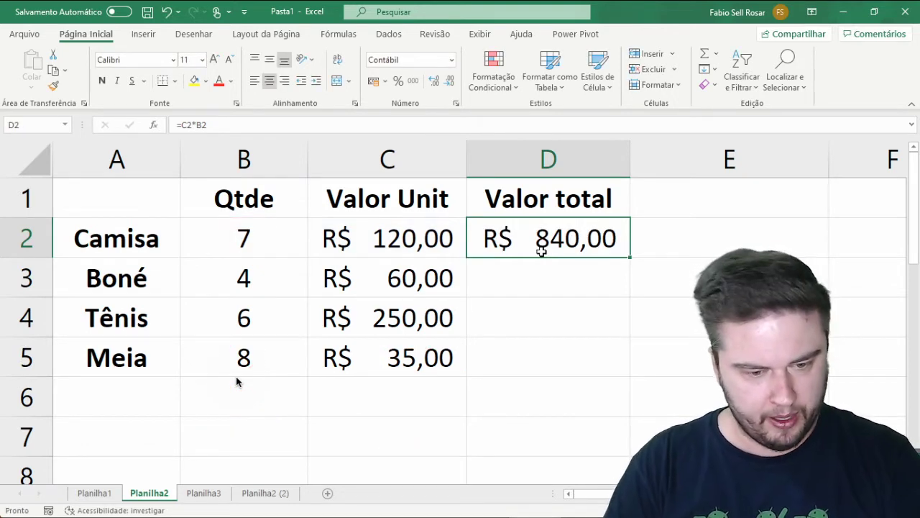
Copy the D2 formula into D5 and compare the references in both cells.
key("ctrl+c")
left_click(518, 353)
key("ctrl+v")
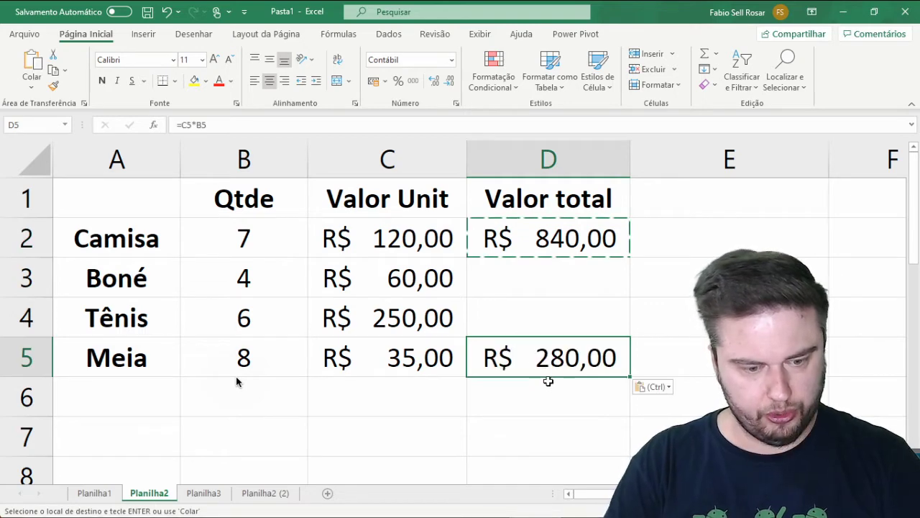
double_click(530, 238)
key("Escape")
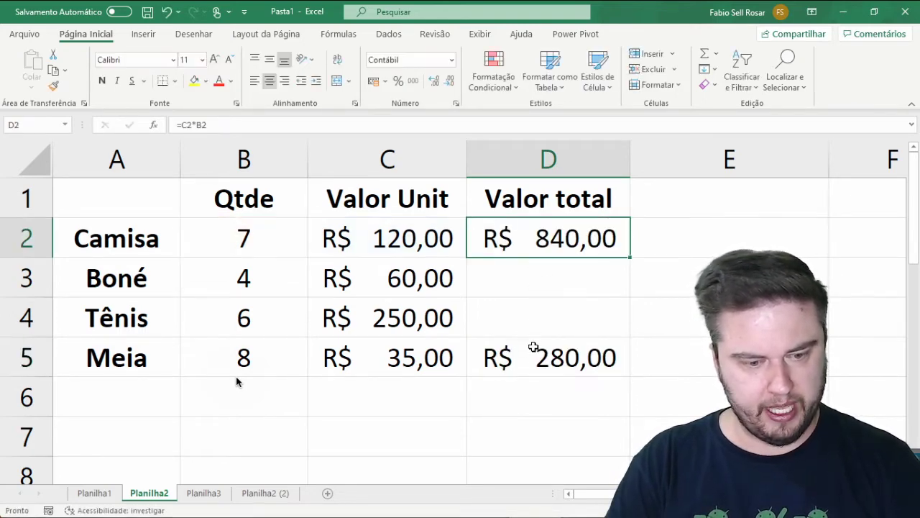
double_click(533, 347)
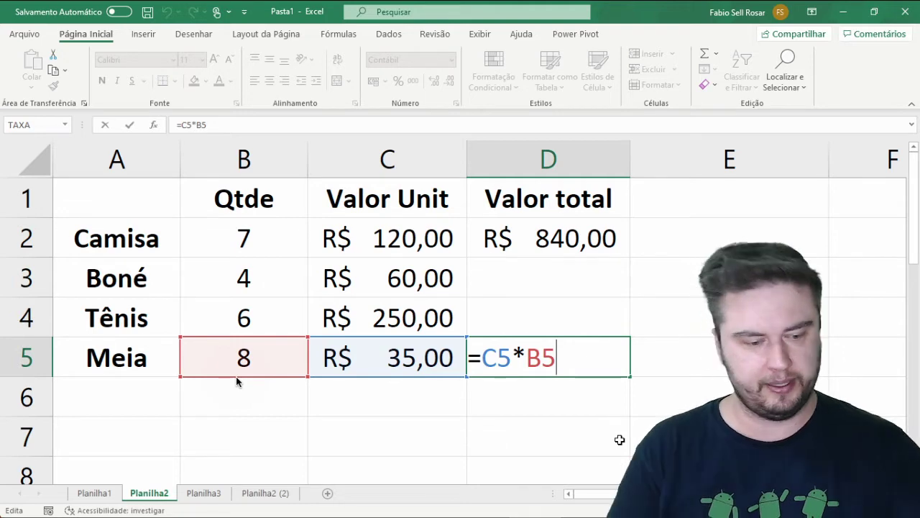
key("ctrl+Return")
On sheet Planilha3, open B4's formula for editing and handwrite "B4 → B2 B3" in red across row 6.
left_click(227, 493)
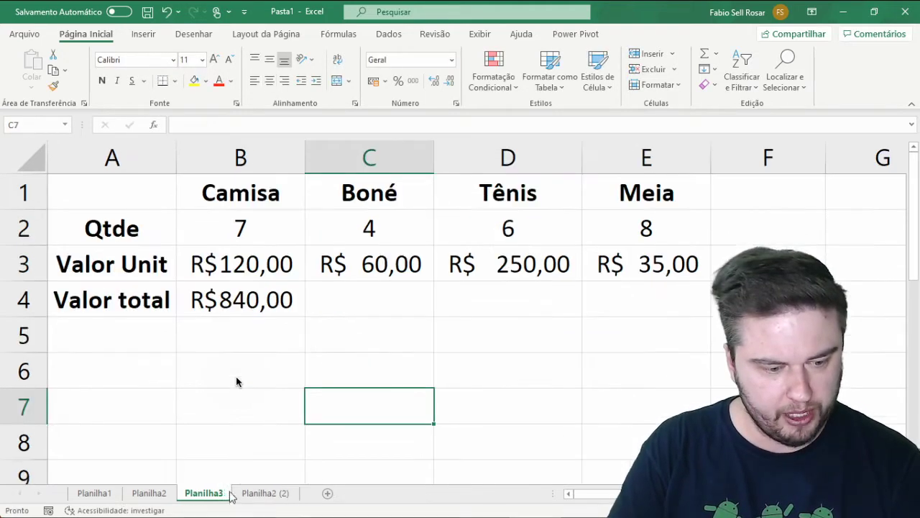
left_click(279, 305)
key("F2")
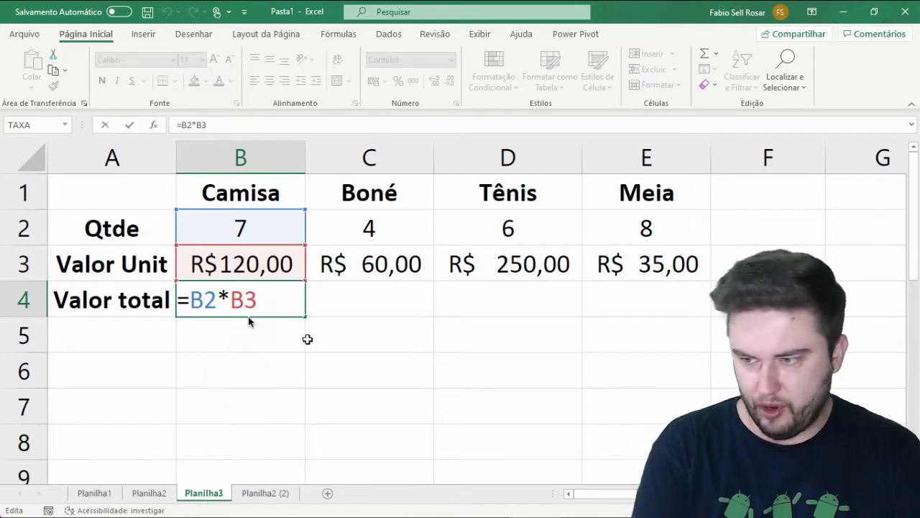
mouse_move(209, 357)
left_mouse_down()
mouse_move(207, 387)
mouse_move(226, 355)
mouse_move(206, 381)
left_mouse_up()
mouse_move(243, 357)
left_mouse_down()
mouse_move(256, 380)
mouse_move(249, 386)
mouse_move(289, 374)
mouse_move(284, 383)
mouse_move(315, 382)
left_mouse_up()
mouse_move(312, 359)
left_mouse_down()
mouse_move(324, 363)
mouse_move(317, 381)
mouse_move(356, 380)
left_mouse_up()
mouse_move(406, 354)
left_mouse_down()
mouse_move(407, 378)
mouse_move(424, 361)
mouse_move(408, 379)
mouse_move(429, 379)
left_mouse_up()
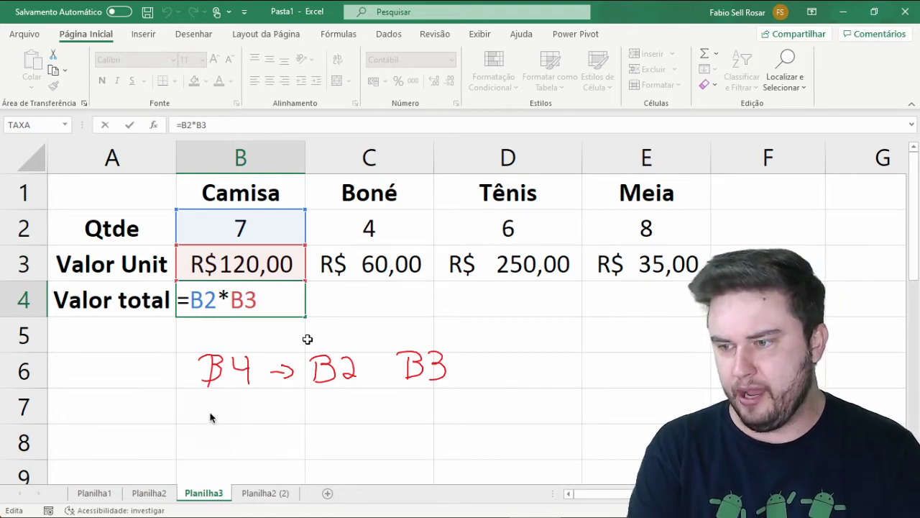
Handwrite "E4 → E2 E3" in red beneath the B4 note and link the two lines with a curved arrow from B4 to E4.
mouse_move(208, 412)
left_mouse_down()
mouse_move(204, 436)
mouse_move(220, 412)
mouse_move(218, 432)
left_mouse_up()
mouse_move(231, 410)
left_mouse_down()
mouse_move(233, 424)
mouse_move(242, 423)
left_mouse_up()
mouse_move(241, 411)
left_mouse_down()
mouse_move(240, 435)
mouse_move(215, 423)
mouse_move(276, 417)
mouse_move(276, 430)
left_mouse_up()
left_click_drag(245, 389, 245, 398)
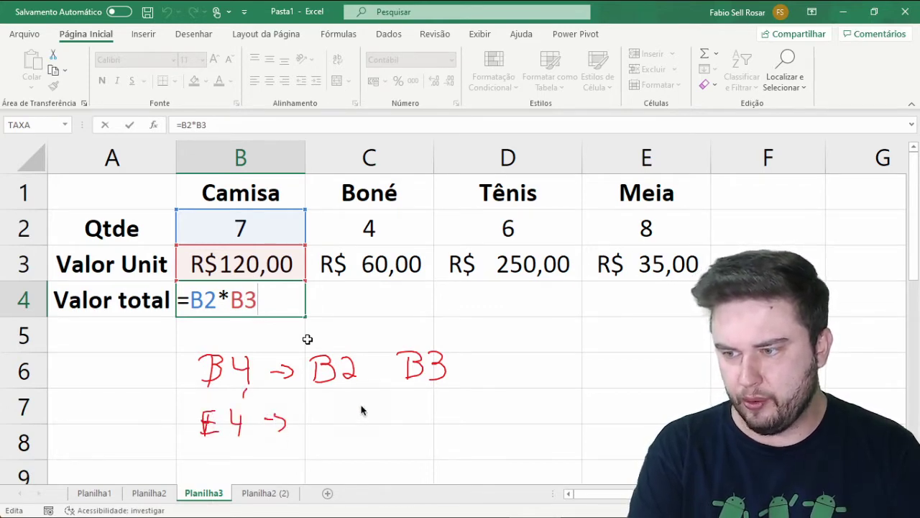
left_click_drag(349, 411, 365, 424)
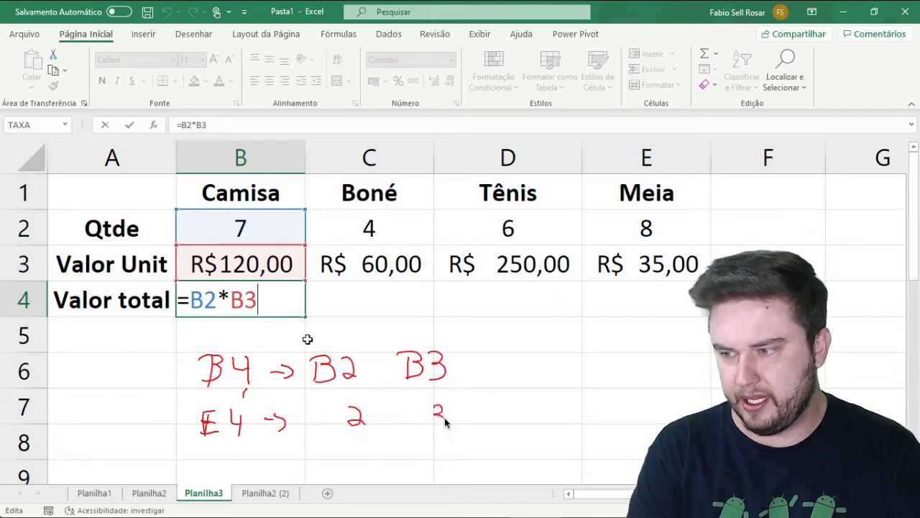
left_click_drag(444, 417, 434, 427)
mouse_move(190, 382)
left_mouse_down()
mouse_move(172, 421)
mouse_move(189, 417)
left_mouse_up()
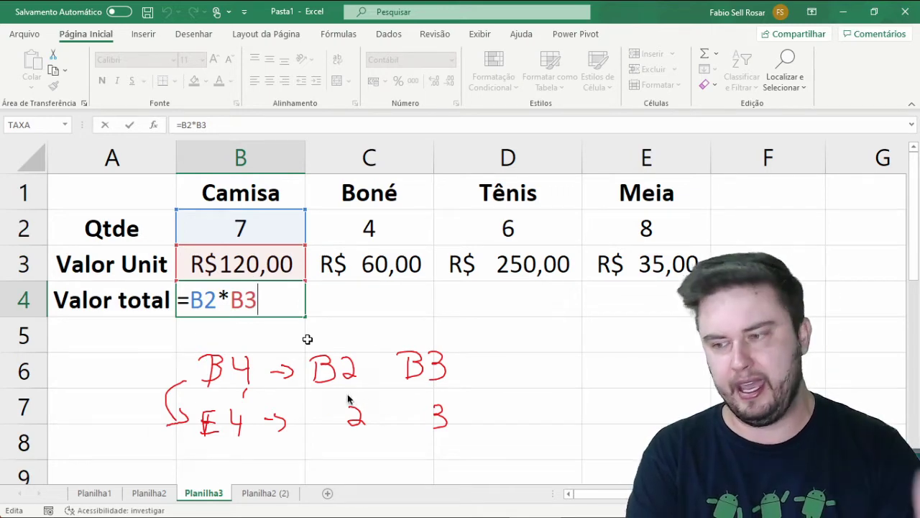
mouse_move(312, 411)
left_mouse_down()
mouse_move(310, 430)
mouse_move(321, 409)
left_mouse_up()
left_click_drag(311, 420, 329, 432)
mouse_move(394, 409)
left_mouse_down()
mouse_move(392, 434)
mouse_move(412, 408)
left_mouse_up()
mouse_move(393, 421)
left_mouse_down()
mouse_move(408, 419)
mouse_move(412, 434)
left_mouse_up()
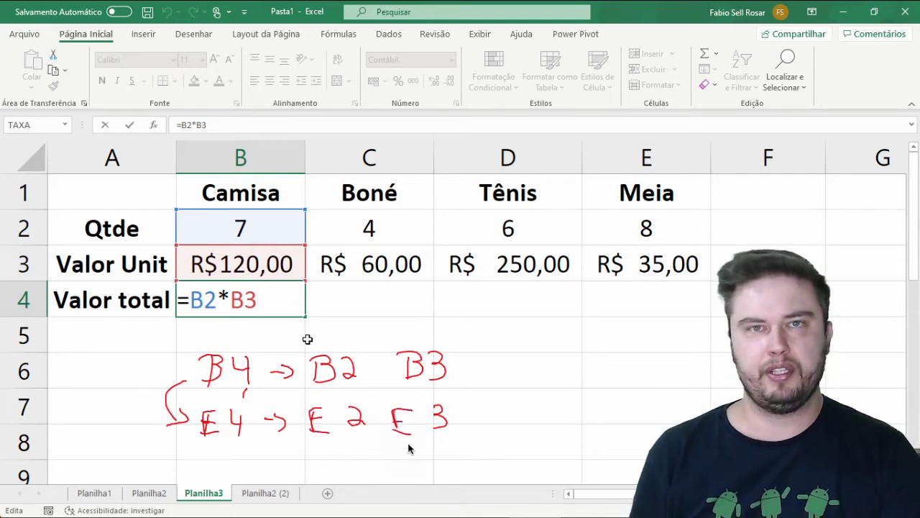
Close B4's formula unchanged and copy it into Meia's Valor total cell, E4.
key("ctrl+Return")
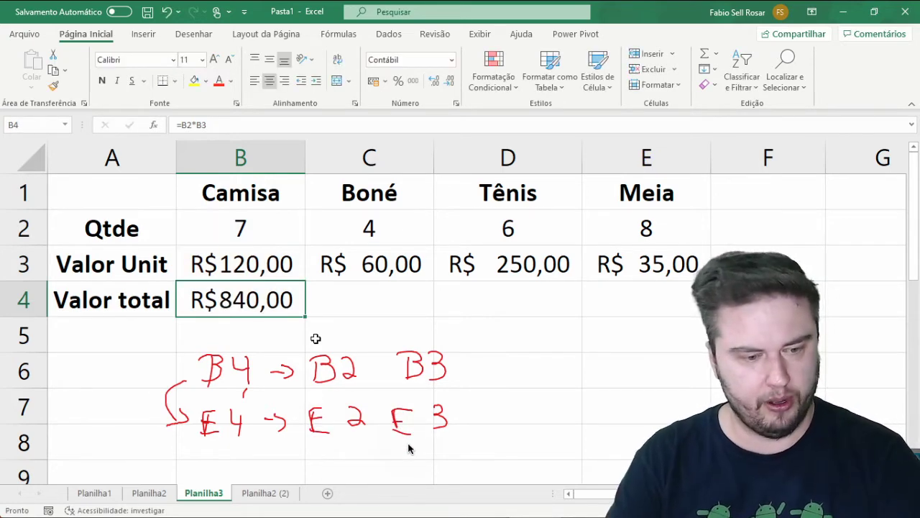
key("ctrl+c")
left_click(601, 291)
key("ctrl+v")
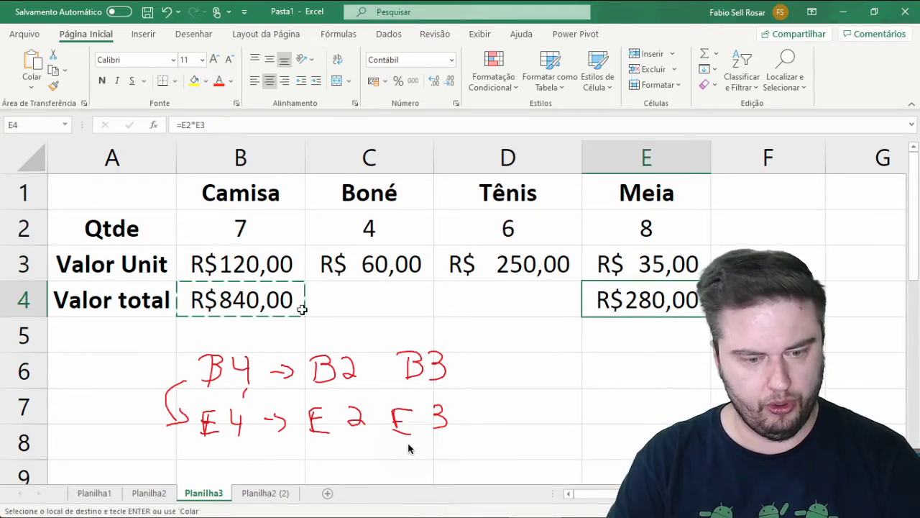
key("Escape")
Compare the formula references in B4 and E4, and clear all the handwritten ink.
double_click(248, 302)
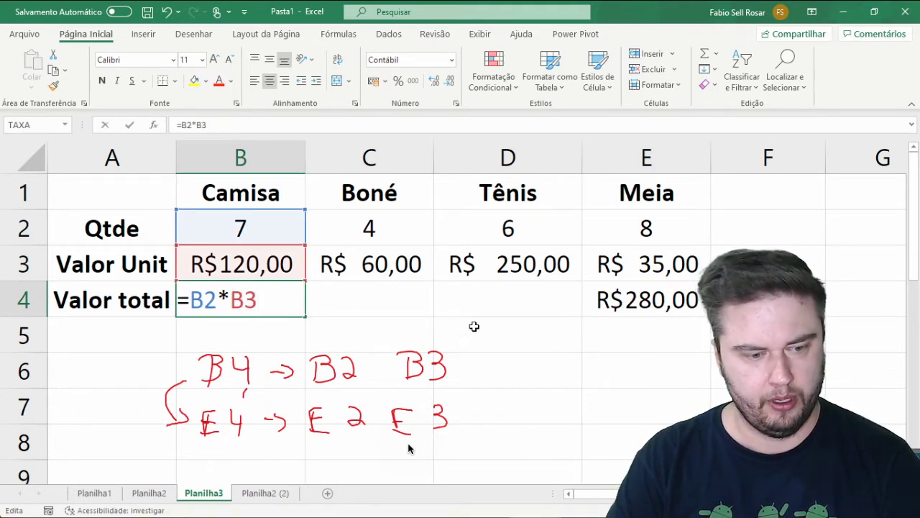
key("Escape")
left_click(631, 293)
double_click(630, 293)
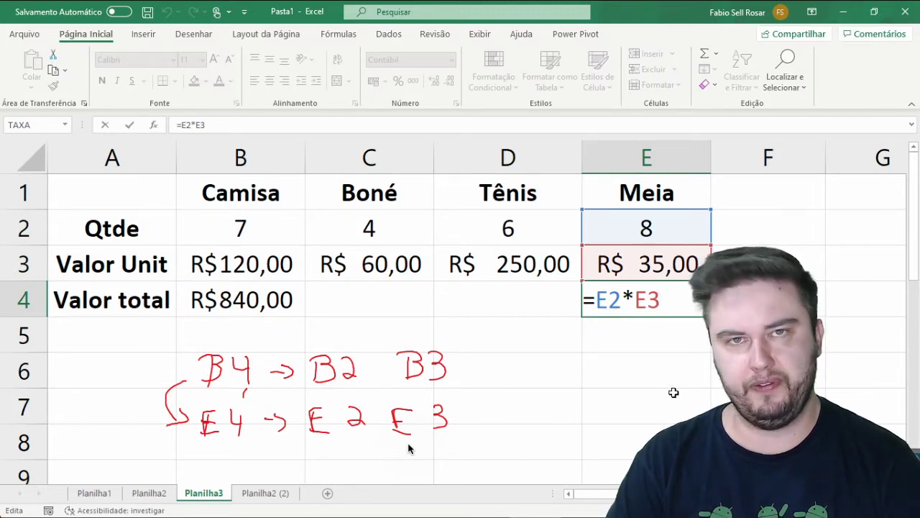
key("Escape")
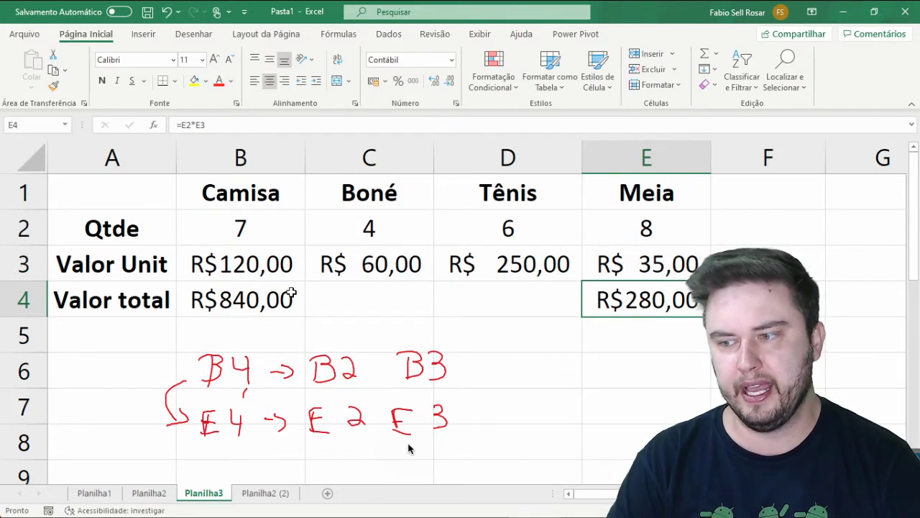
left_click(293, 293)
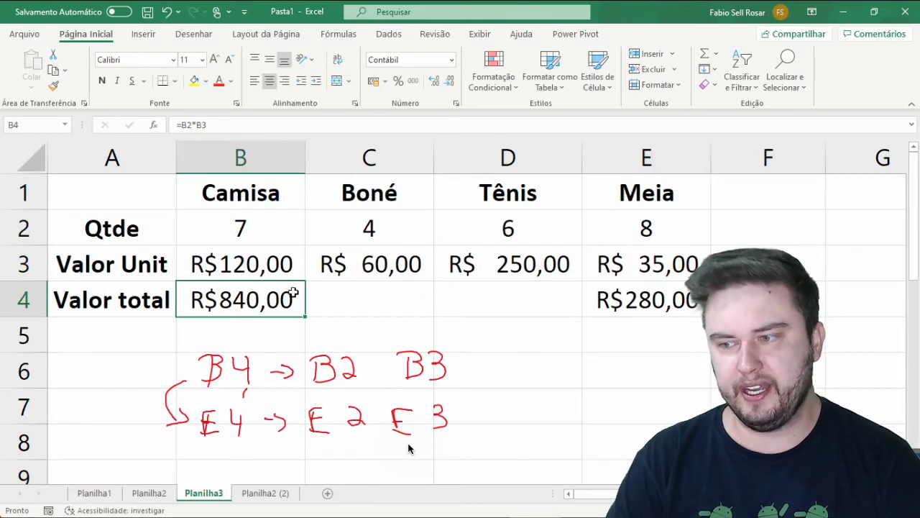
left_click(632, 301)
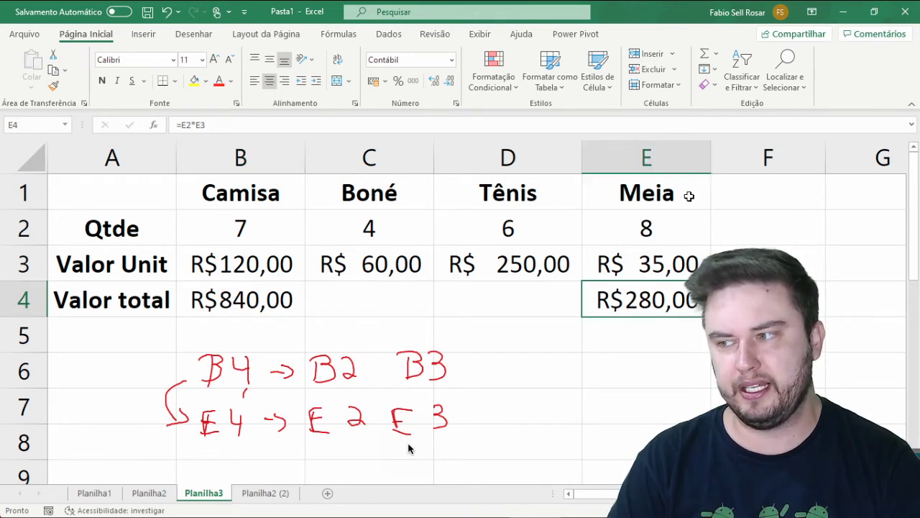
key("e")
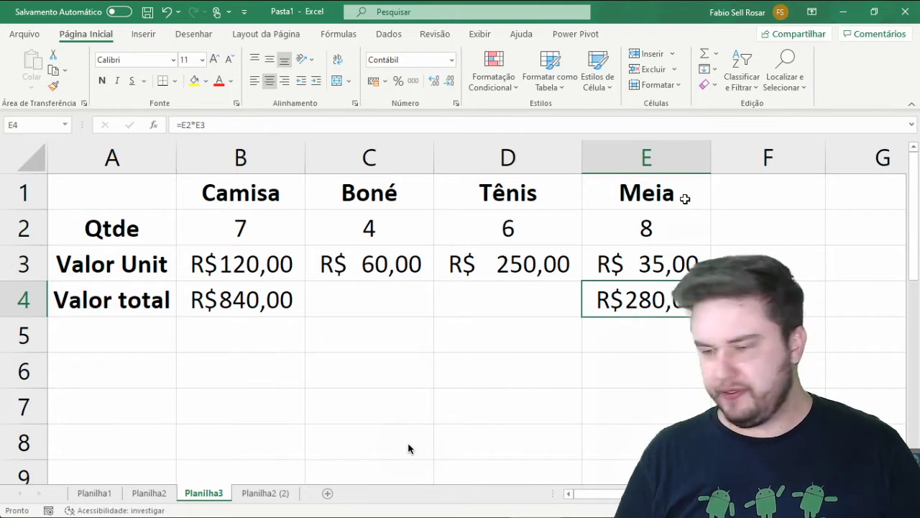
On sheet Planilha2 (2), merge and centre B8:D8, and format it with a light orange fill and bold text.
left_click(263, 492)
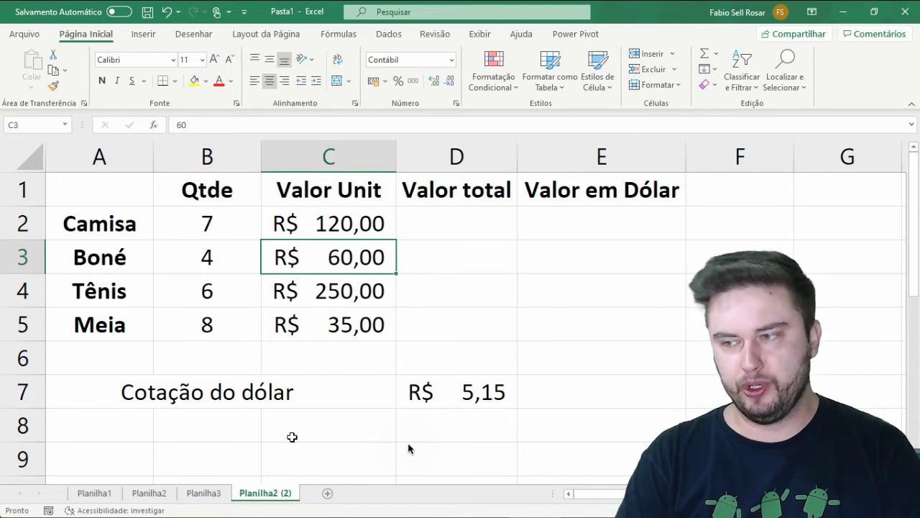
left_click(193, 429)
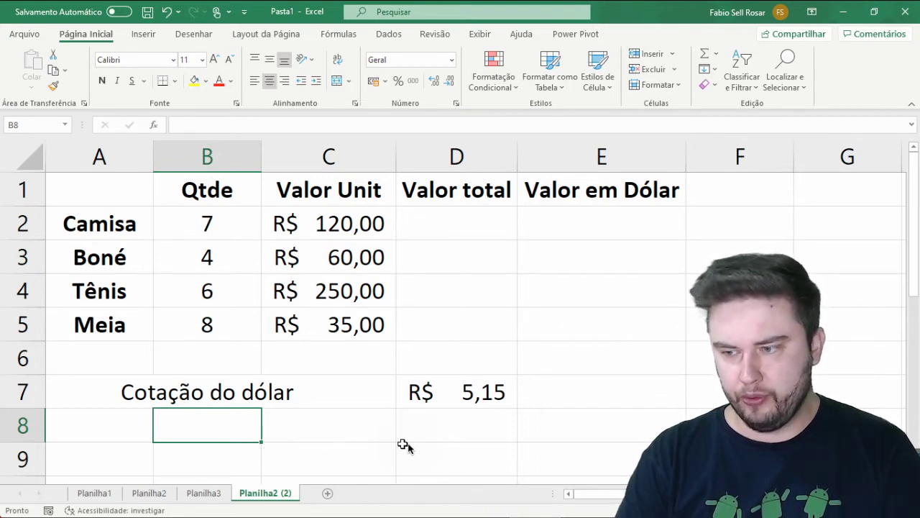
left_click_drag(414, 432, 414, 431)
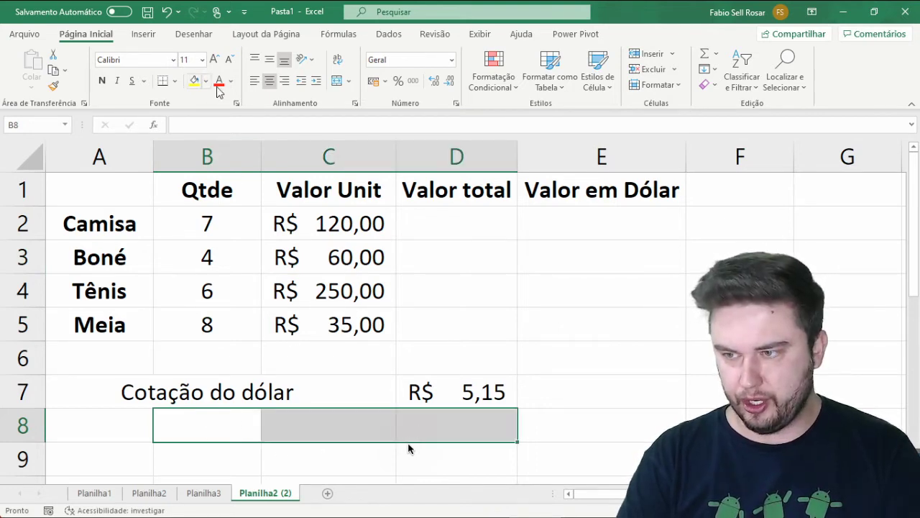
left_click(336, 81)
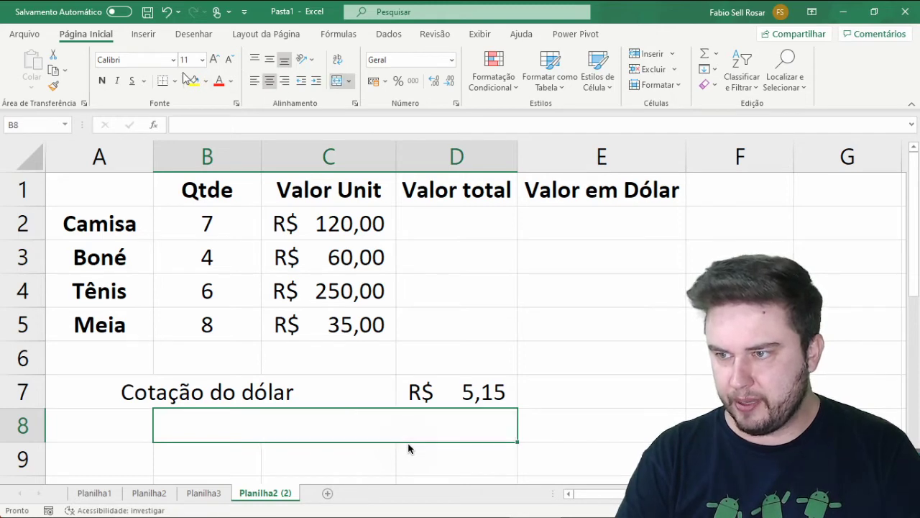
left_click(206, 81)
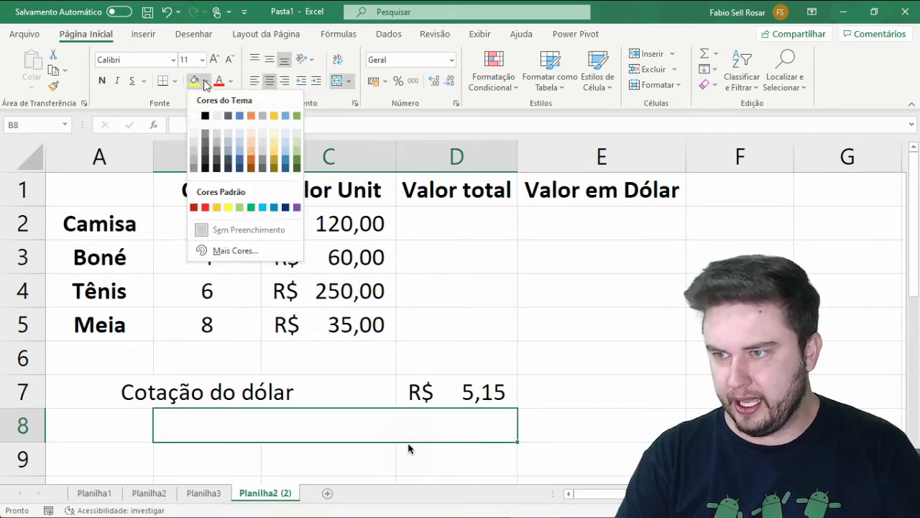
left_click(252, 135)
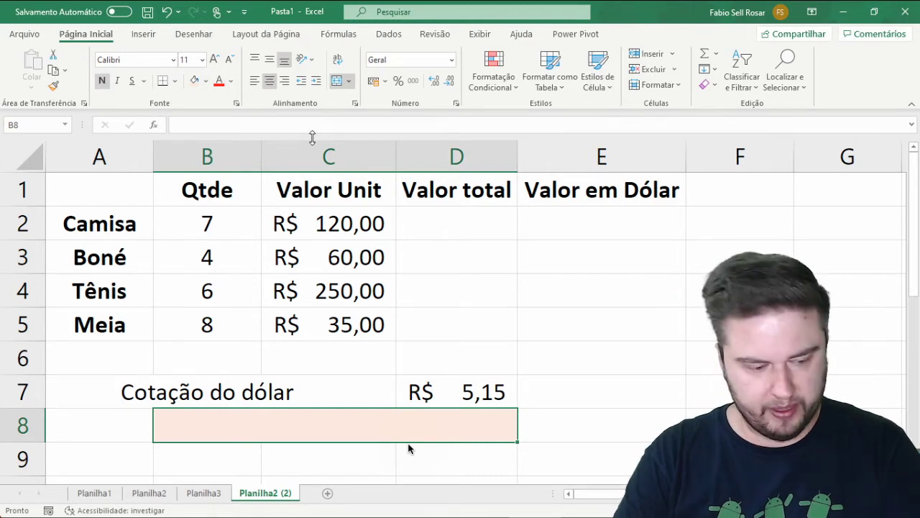
Enter the title "AB$OLUTA" in the merged cell B8.
type("RE")
key("BackSpace")
key("BackSpace")
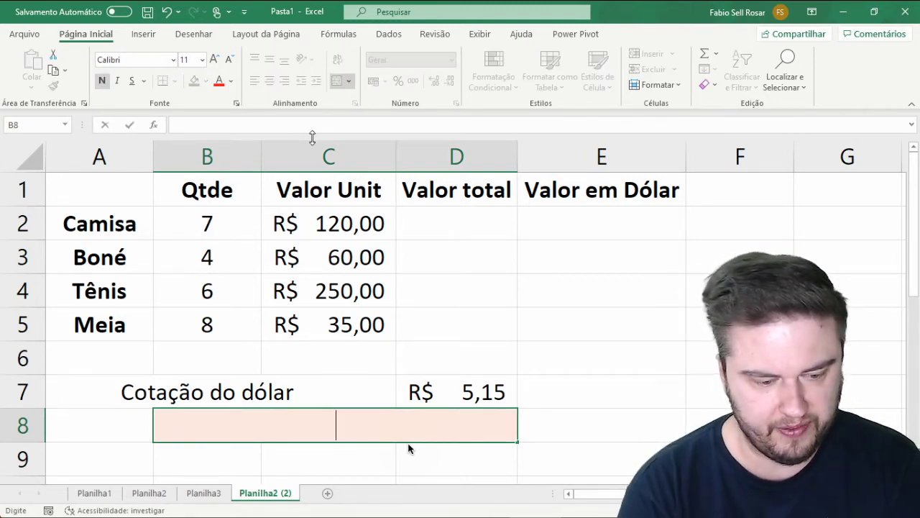
type("AB")
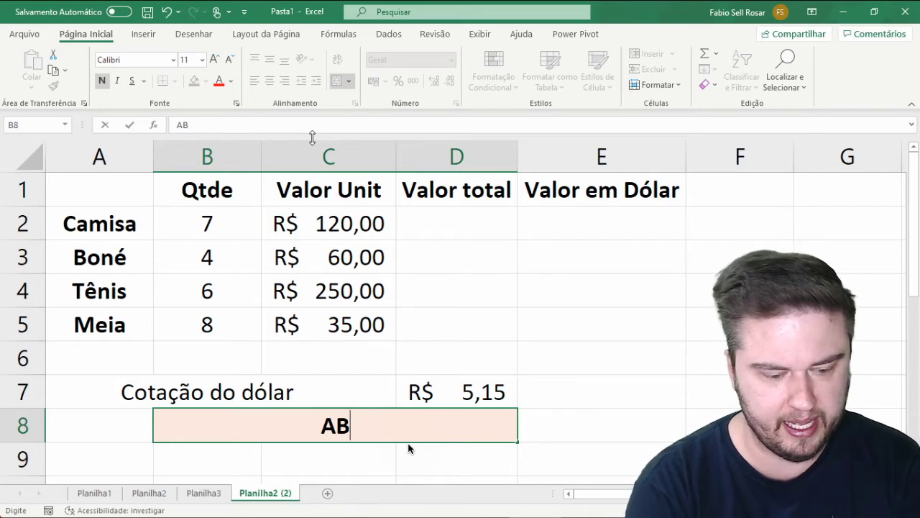
type("$OLUTA")
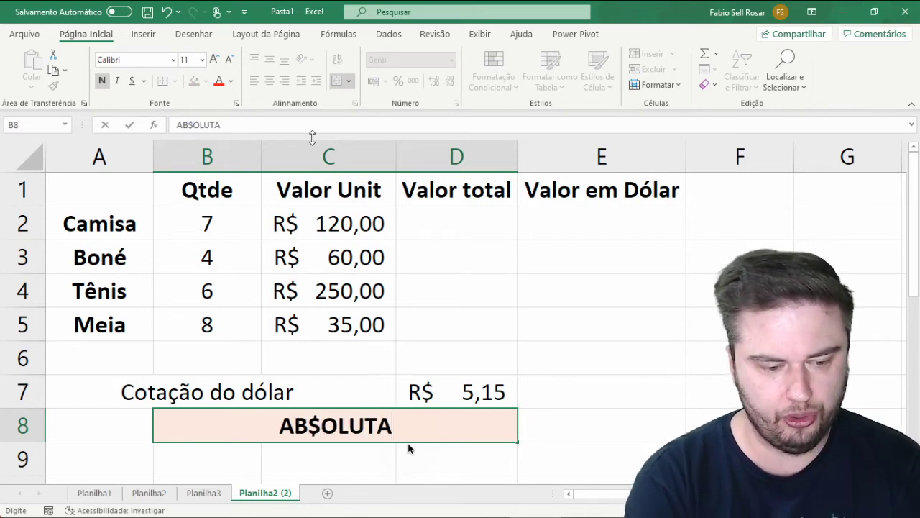
key("ctrl+Return")
key("Left")
key("Right")
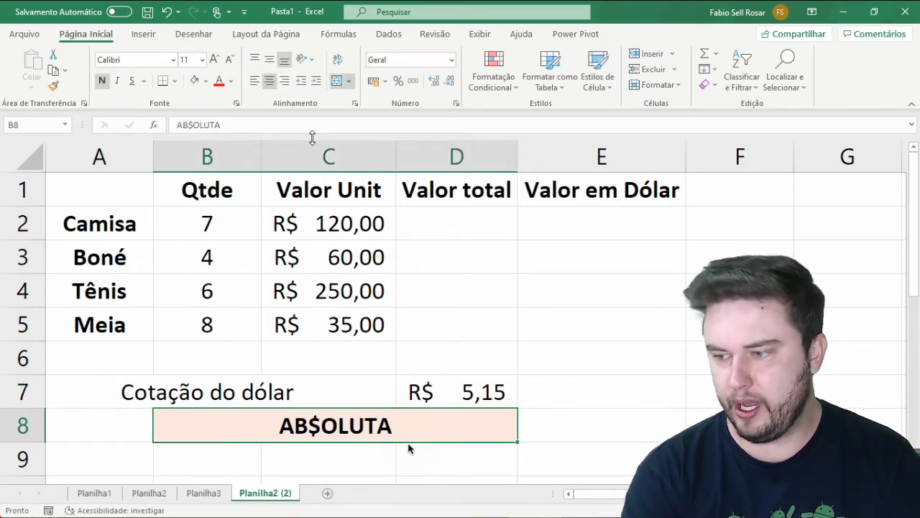
Format only the "$" character in the AB$OLUTA title as red, size 14.
key("F2")
key("Left")
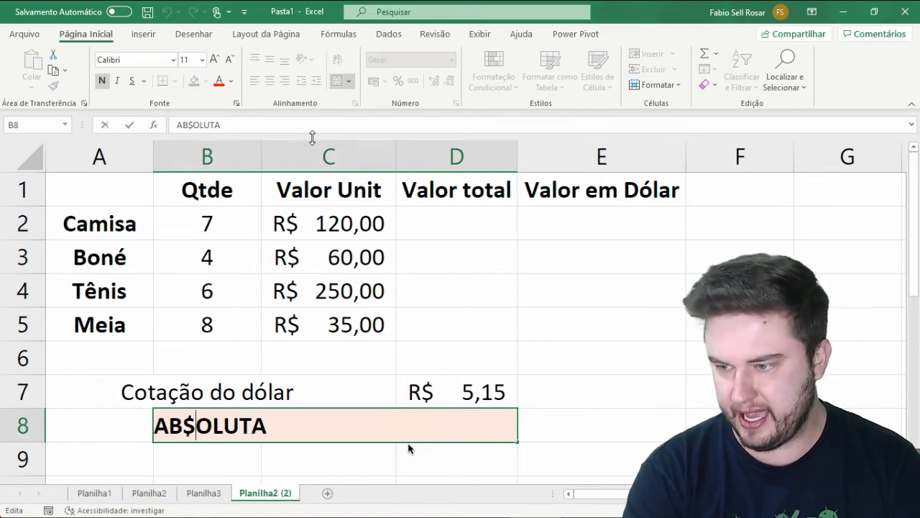
key("shift+Left")
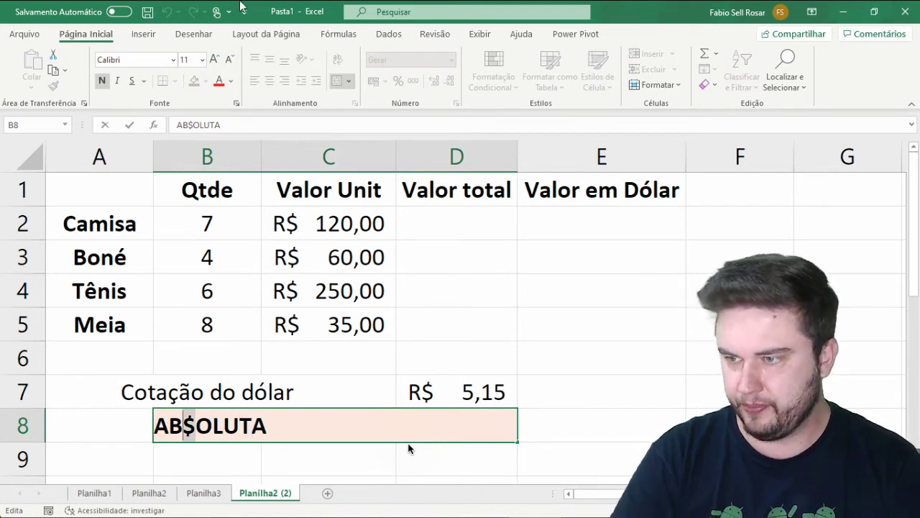
left_click(217, 80)
left_click(215, 61)
left_click(214, 60)
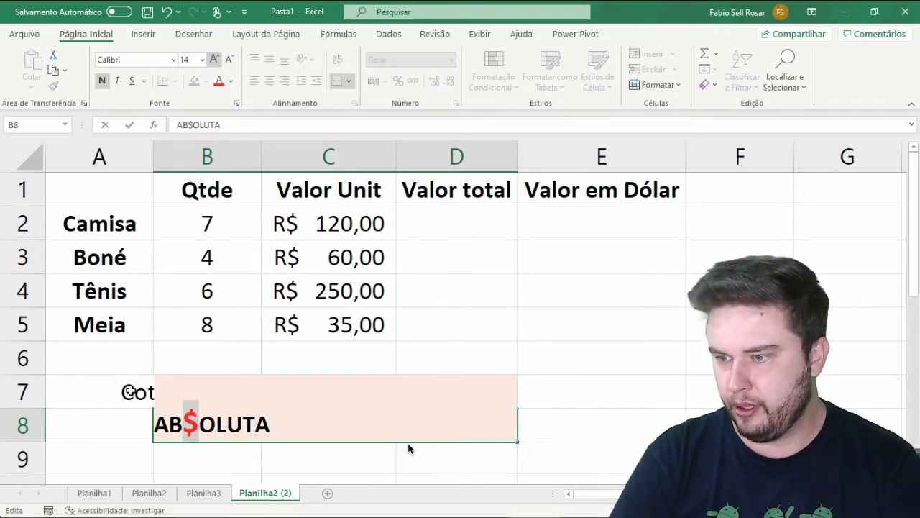
left_click(112, 437)
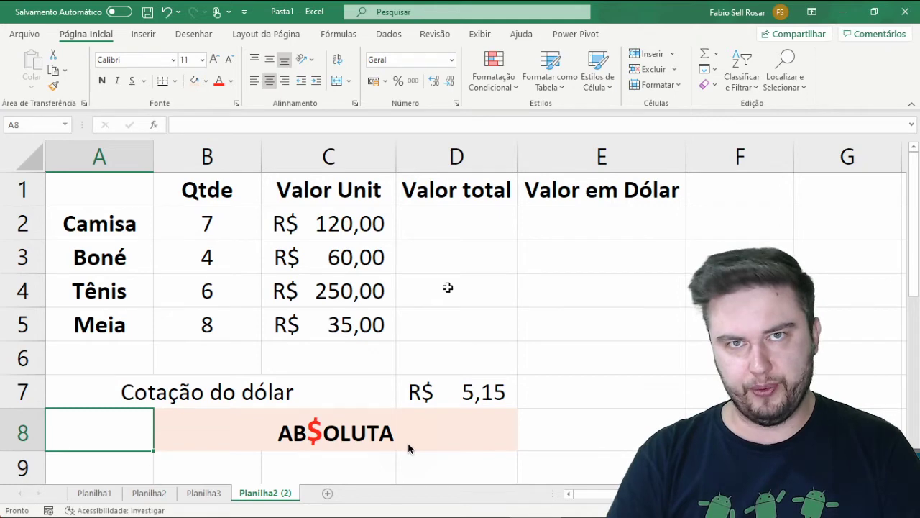
Calculate Camisa's Valor total in D2 with the formula =C2*B2.
left_click(468, 218)
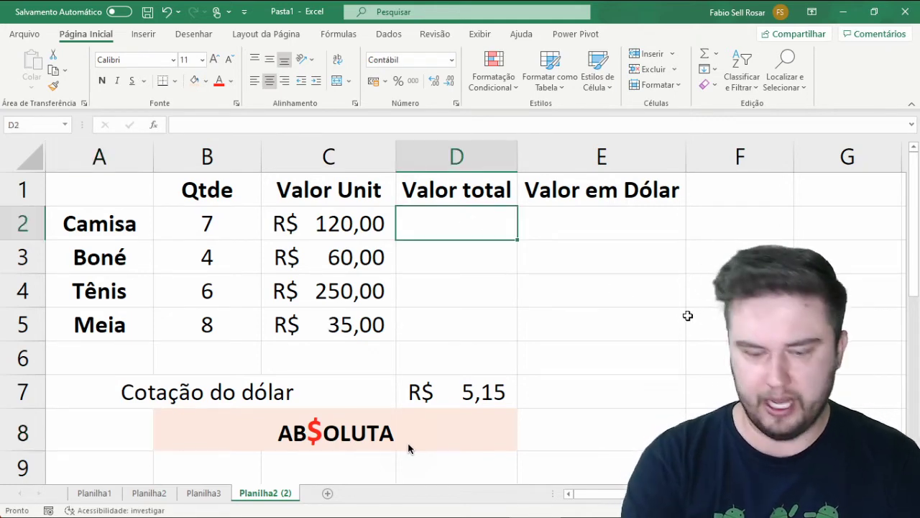
type("=")
left_click(309, 217)
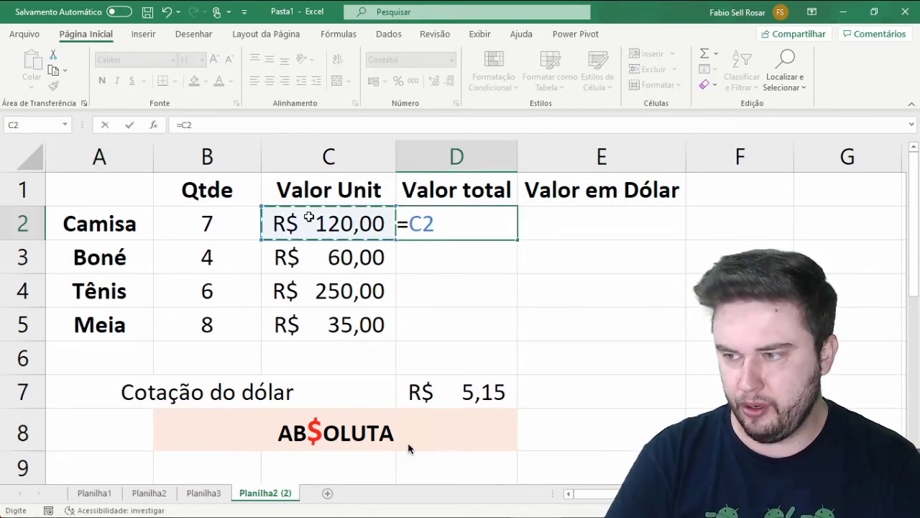
type("*")
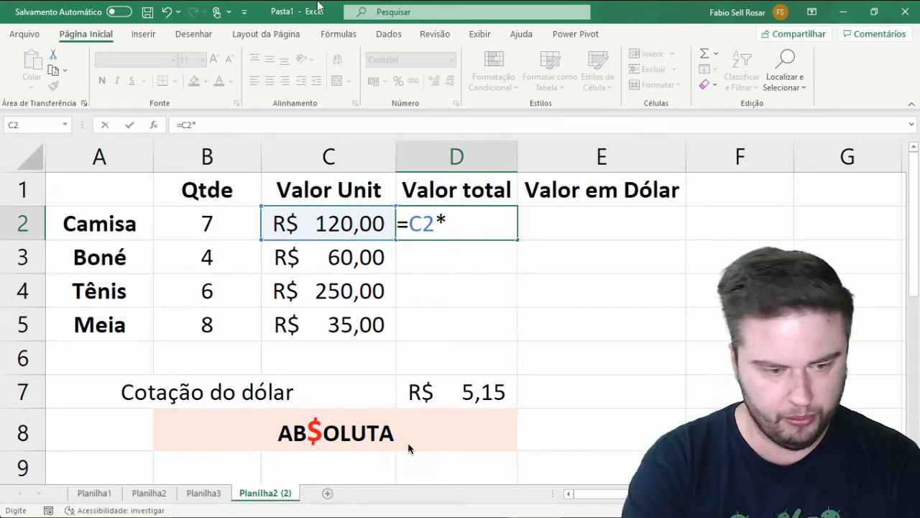
left_click(237, 208)
key("Return")
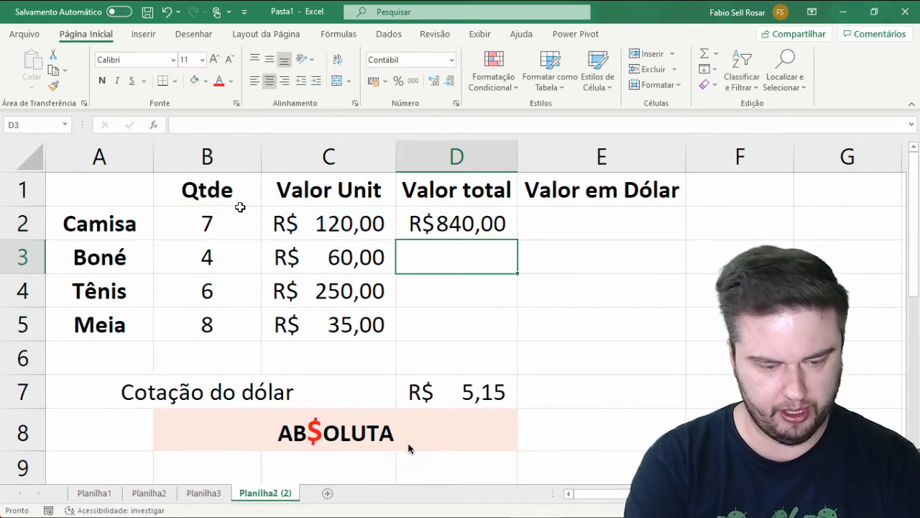
Fill the D2 formula down to D5 and autofit the width of column D.
left_click(430, 222)
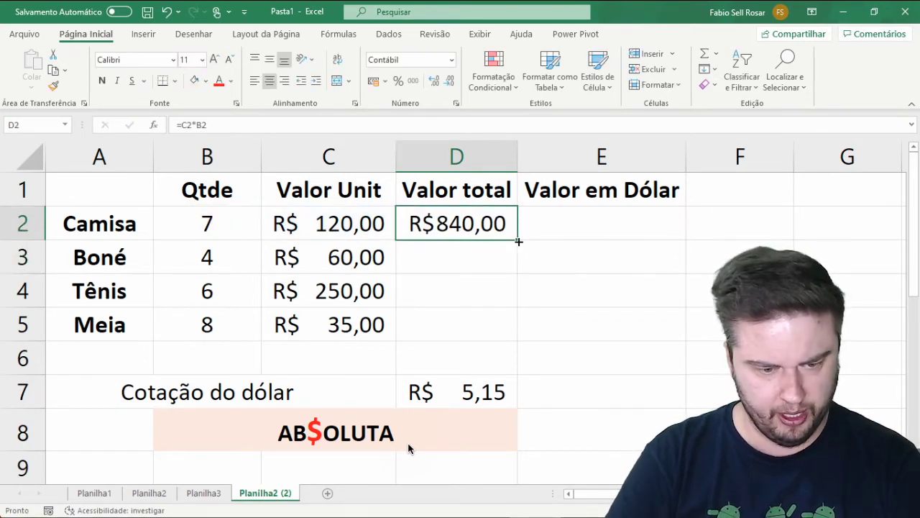
left_click_drag(516, 239, 523, 345)
left_click(474, 255)
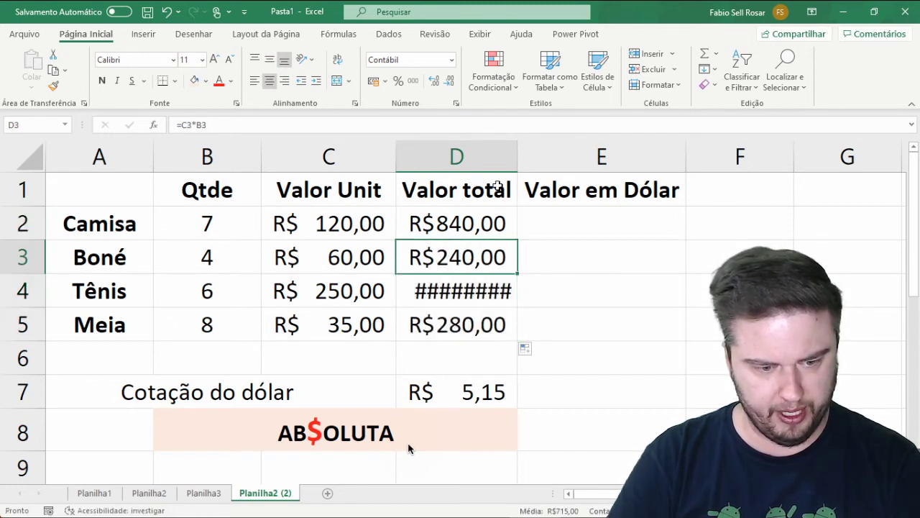
double_click(513, 156)
Check the cell references in the Valor total formulas from D2 down to D5.
left_click(508, 224)
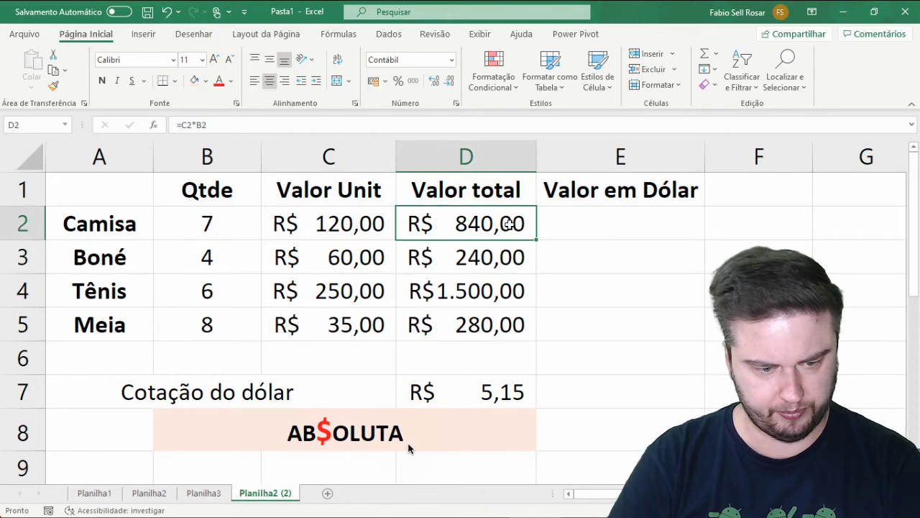
key("F2")
key("Return")
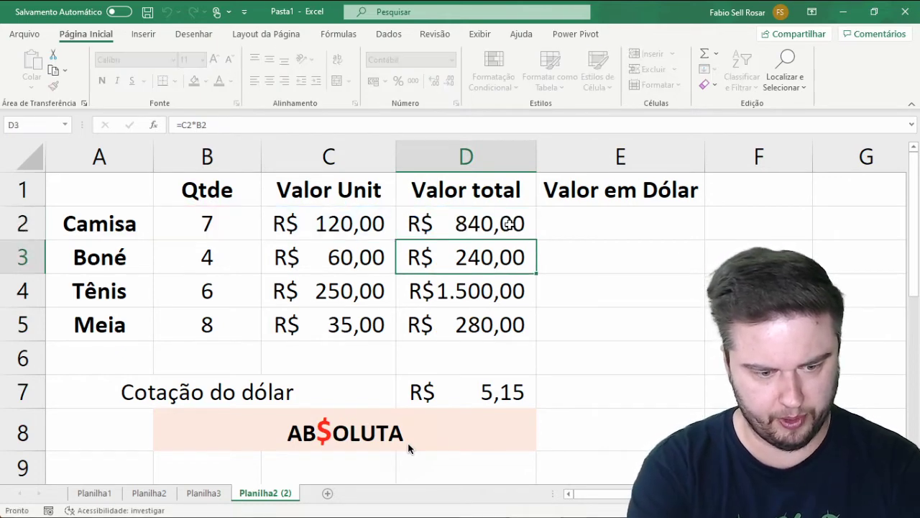
key("Return")
key("F2")
key("Return")
key("F2")
key("Return")
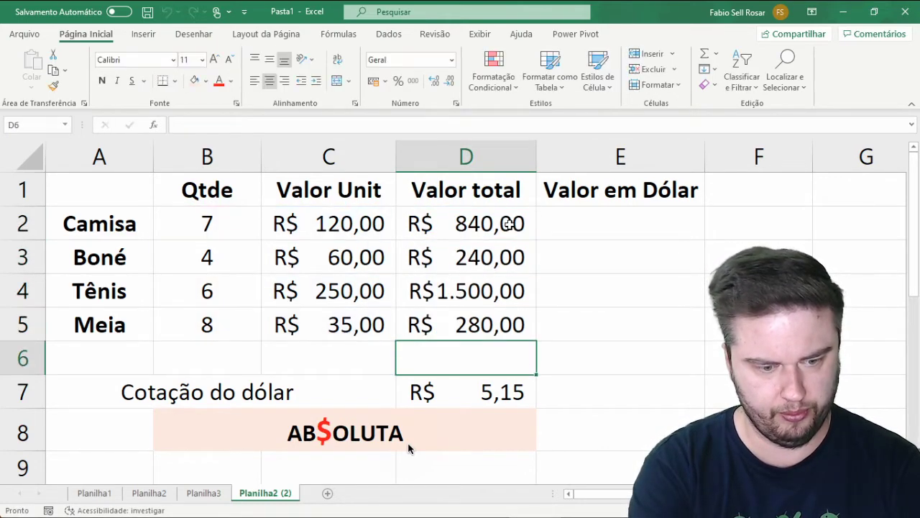
Build the formula =D2/D7 in E2 to convert Camisa's Valor total to dollars.
key("Up")
key("Up")
key("Up")
key("Up")
key("Right")
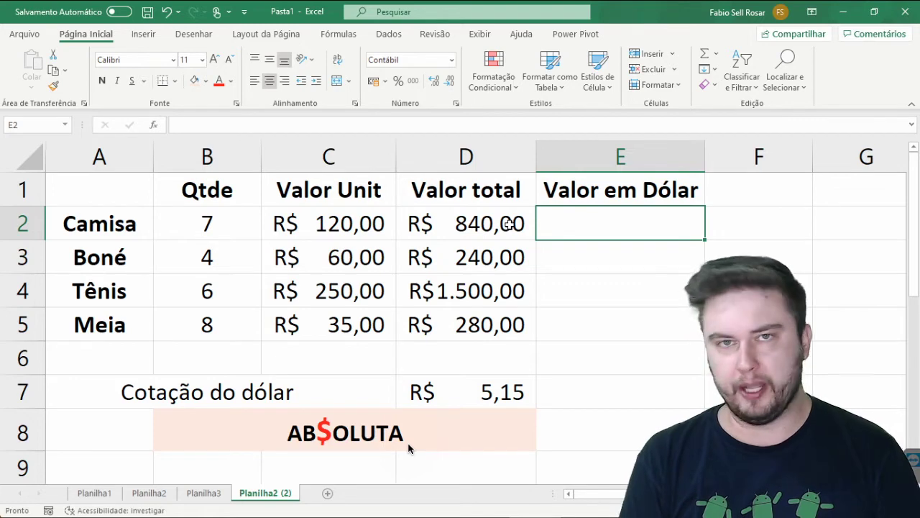
type("=")
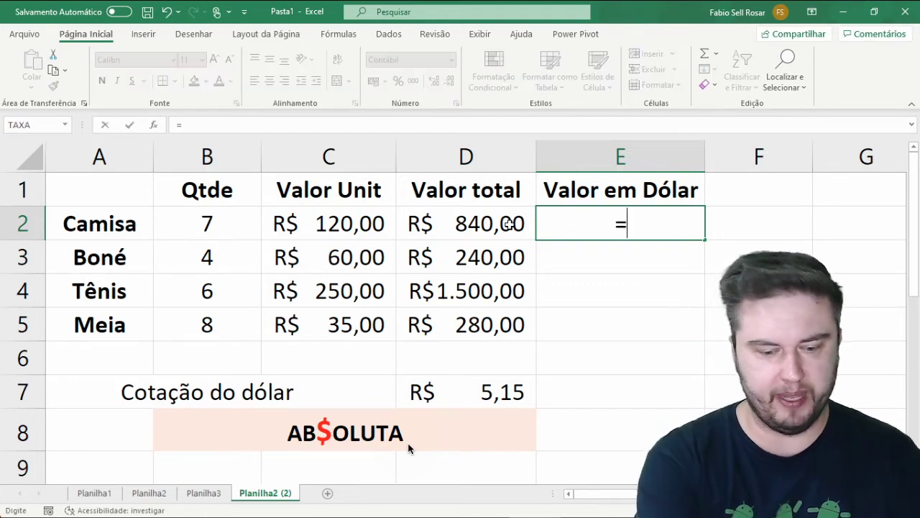
left_click(508, 224)
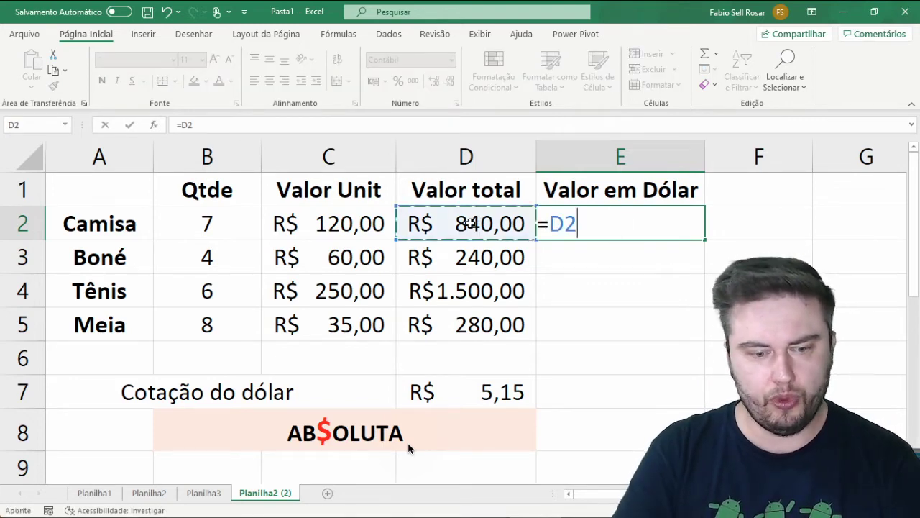
type("/")
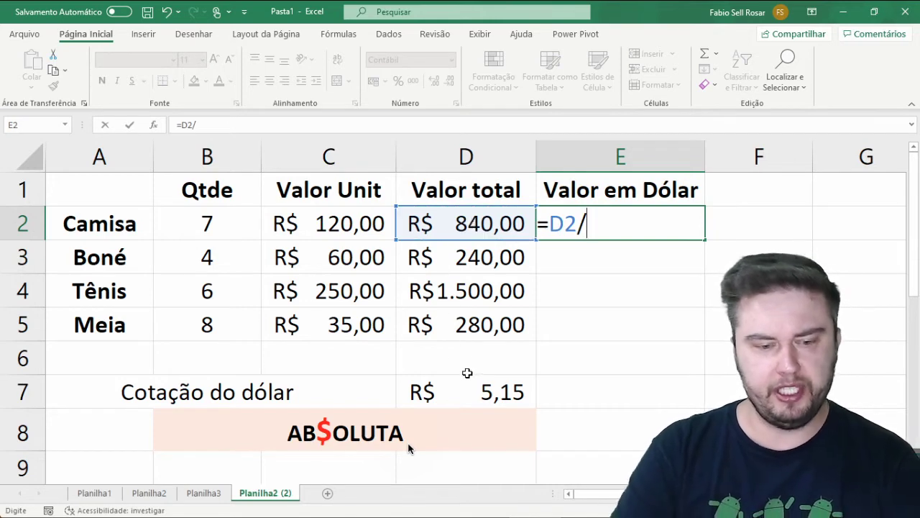
left_click(478, 388)
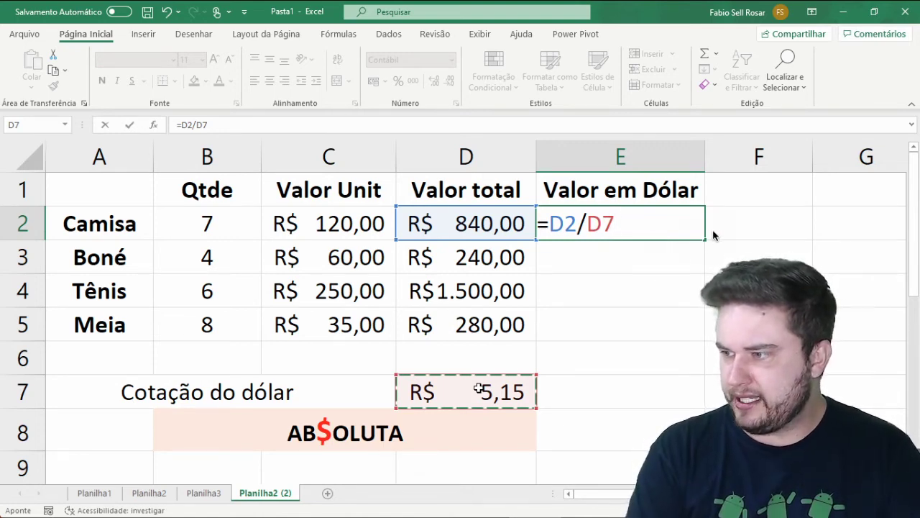
Clear the ink marks beside E2 and collapse the ribbon to show more worksheet rows.
mouse_move(707, 234)
left_mouse_down()
mouse_move(707, 260)
mouse_move(738, 257)
left_mouse_up()
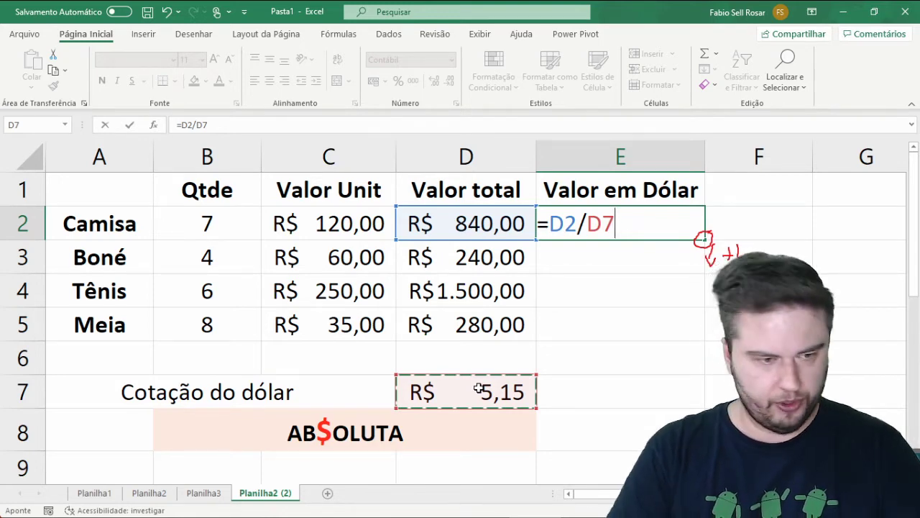
key("Escape")
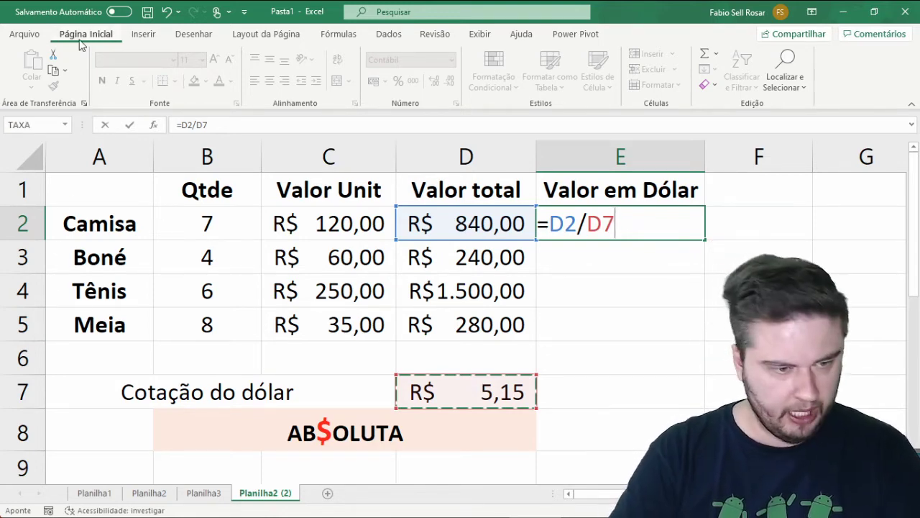
double_click(88, 34)
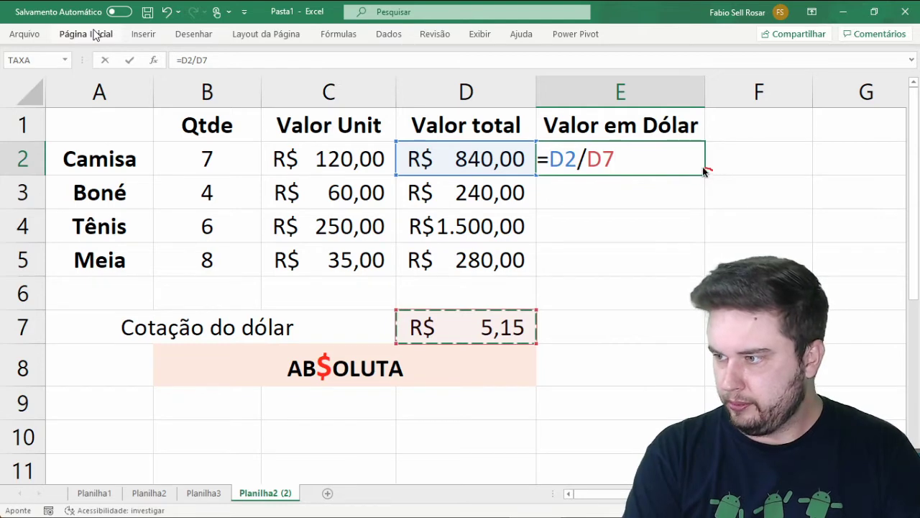
Annotate E2's fill corner with a downward arrow, then write 3, 4 and 5 below D2 and box the totals in D3 to D5.
mouse_move(704, 170)
left_mouse_down()
mouse_move(712, 195)
mouse_move(762, 192)
left_mouse_up()
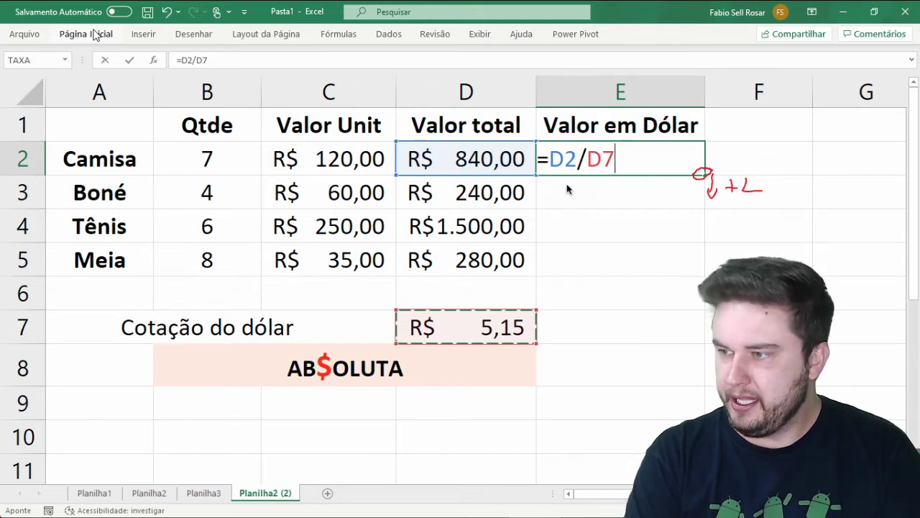
mouse_move(563, 181)
left_mouse_down()
mouse_move(563, 197)
mouse_move(455, 181)
mouse_move(491, 209)
mouse_move(529, 198)
mouse_move(528, 180)
left_mouse_up()
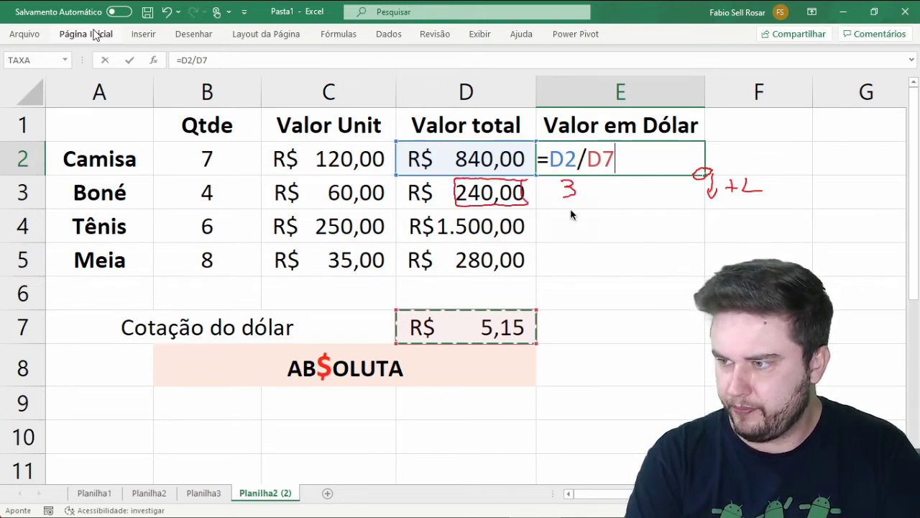
mouse_move(565, 216)
left_mouse_down()
mouse_move(575, 218)
mouse_move(571, 234)
left_mouse_up()
mouse_move(521, 209)
left_mouse_down()
mouse_move(448, 210)
mouse_move(437, 237)
mouse_move(525, 244)
mouse_move(503, 211)
left_mouse_up()
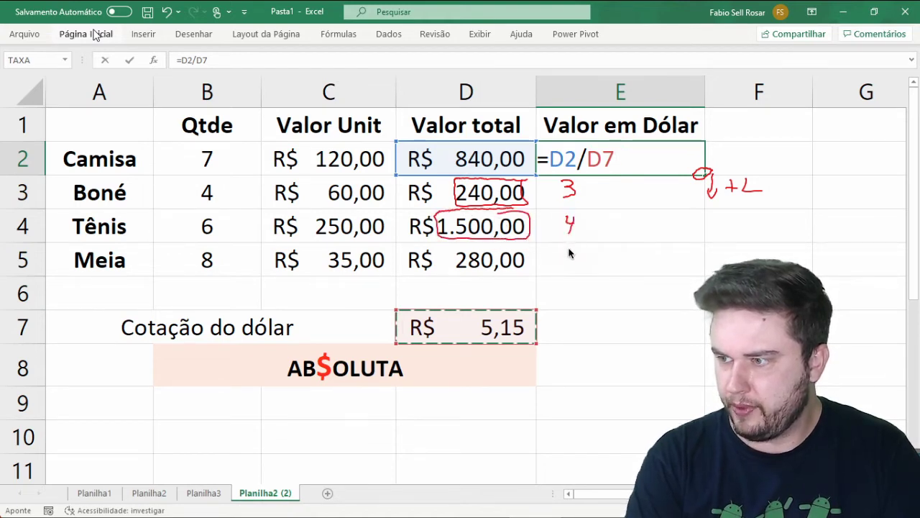
mouse_move(568, 249)
left_mouse_down()
mouse_move(576, 262)
mouse_move(568, 270)
left_mouse_up()
left_click_drag(569, 248, 579, 248)
mouse_move(507, 245)
left_mouse_down()
mouse_move(451, 262)
mouse_move(529, 281)
mouse_move(493, 248)
left_mouse_up()
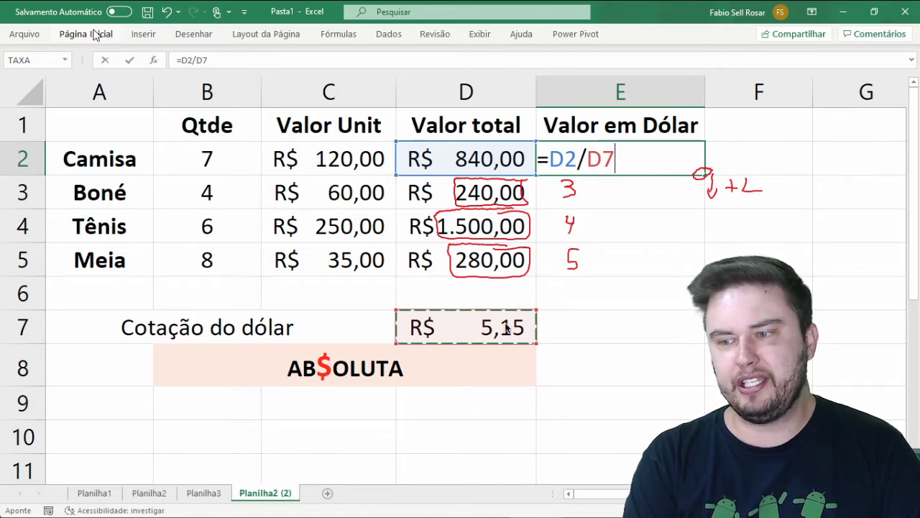
Circle the exchange rate in D7, write 8, 9 and 10 below the D7 reference, and mark cells D8 to D11.
mouse_move(506, 315)
left_mouse_down()
mouse_move(501, 350)
mouse_move(516, 313)
left_mouse_up()
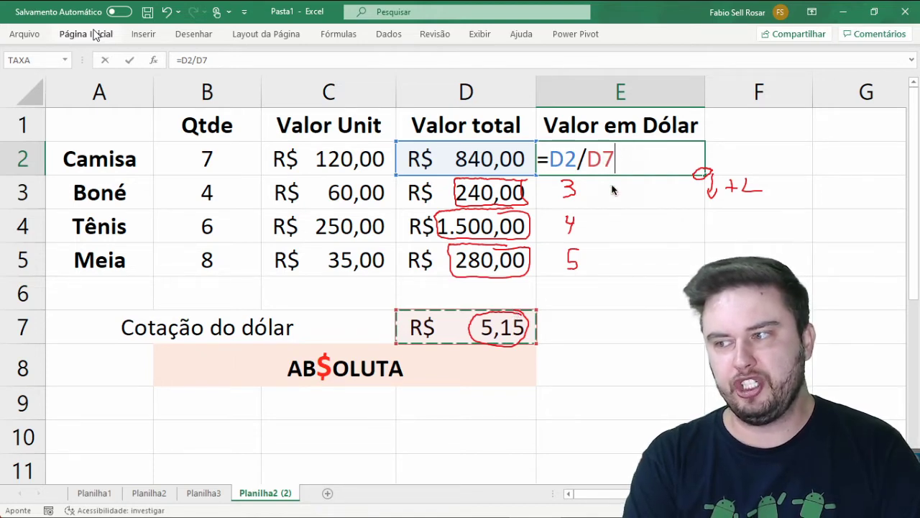
mouse_move(613, 184)
left_mouse_down()
mouse_move(609, 235)
mouse_move(623, 256)
left_mouse_up()
left_click_drag(470, 372, 490, 371)
left_click_drag(468, 400, 485, 399)
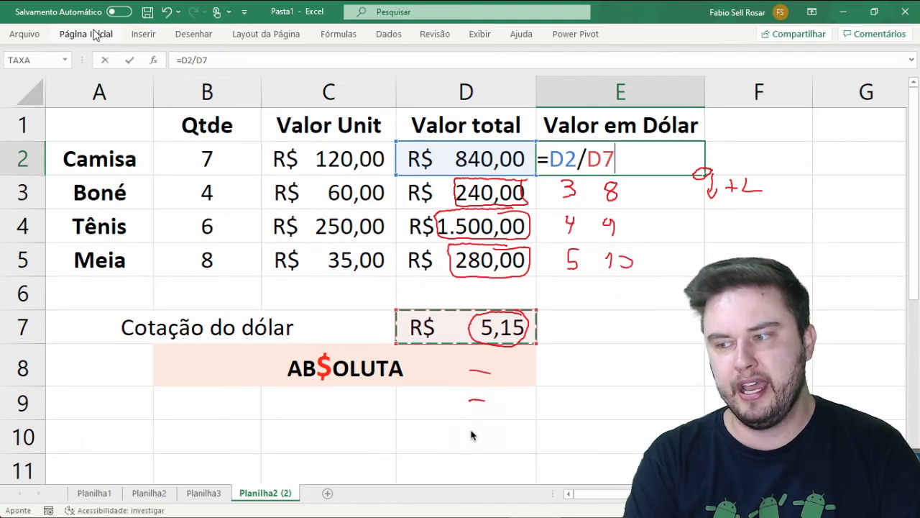
left_click_drag(471, 433, 485, 432)
left_click_drag(476, 467, 499, 465)
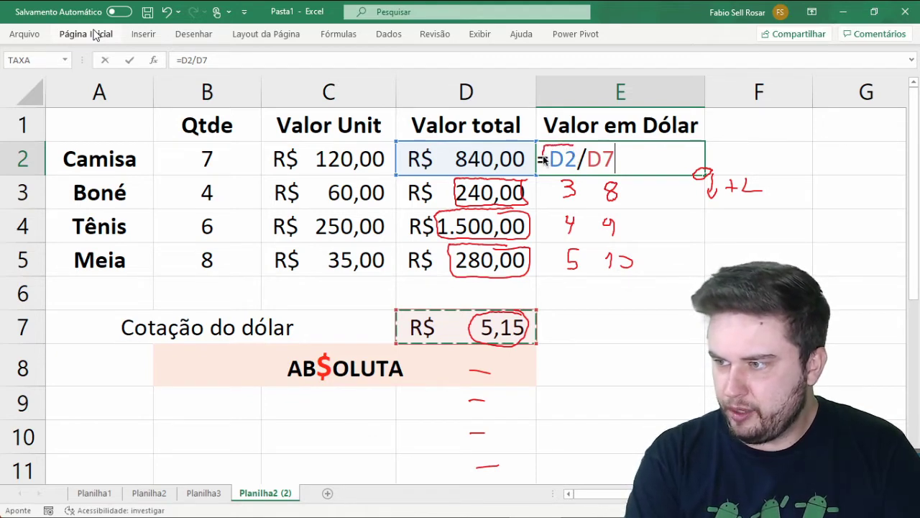
Box the D2 and D7 references in E2, draw an arrow to the title's "$", and clear all ink marks.
mouse_move(553, 145)
left_mouse_down()
mouse_move(546, 170)
mouse_move(573, 175)
mouse_move(583, 151)
mouse_move(565, 151)
left_mouse_up()
mouse_move(615, 164)
left_mouse_down()
mouse_move(598, 142)
mouse_move(588, 173)
mouse_move(624, 179)
mouse_move(627, 148)
mouse_move(610, 144)
left_mouse_up()
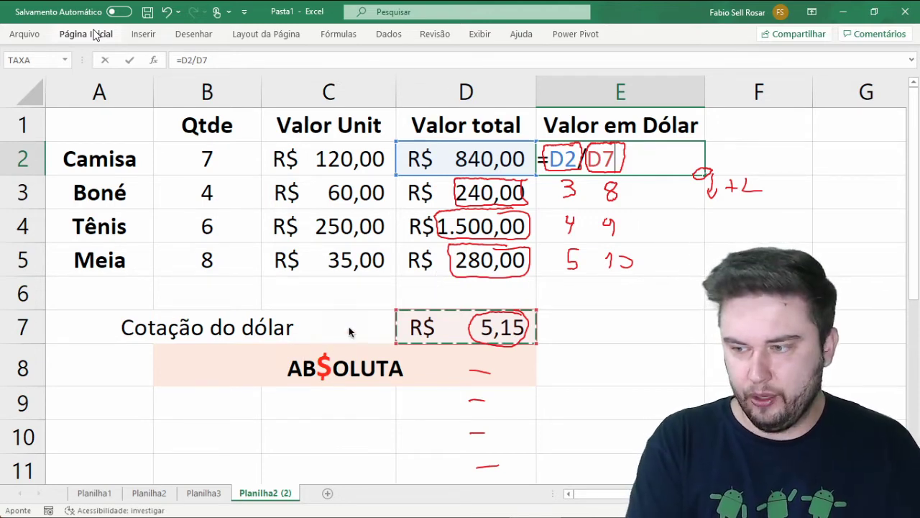
mouse_move(352, 317)
left_mouse_down()
mouse_move(326, 353)
mouse_move(344, 332)
left_mouse_up()
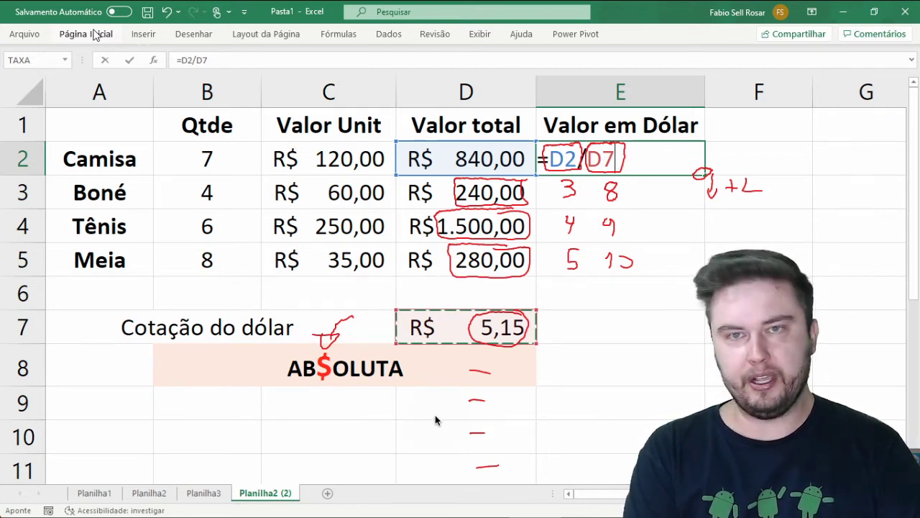
key("Escape")
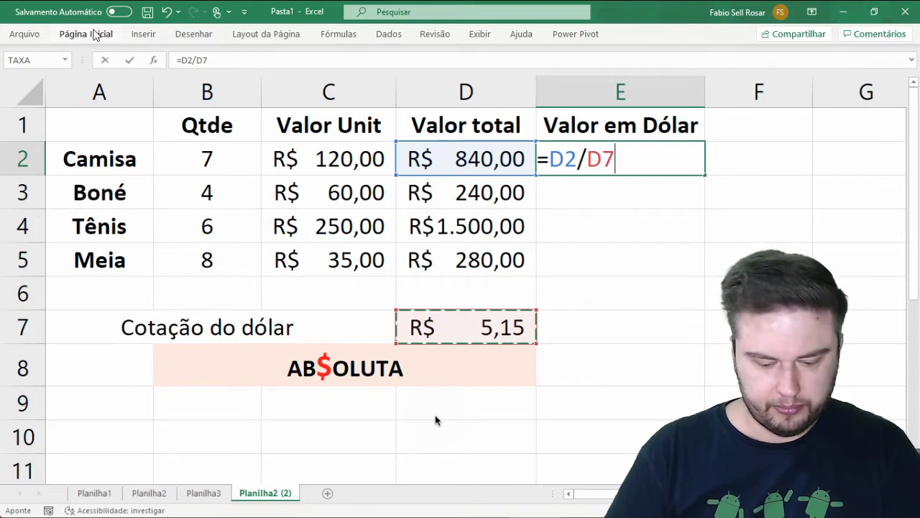
Retype the D7 reference in E2 and enter the formula =D2/D7.
key("BackSpace")
key("BackSpace")
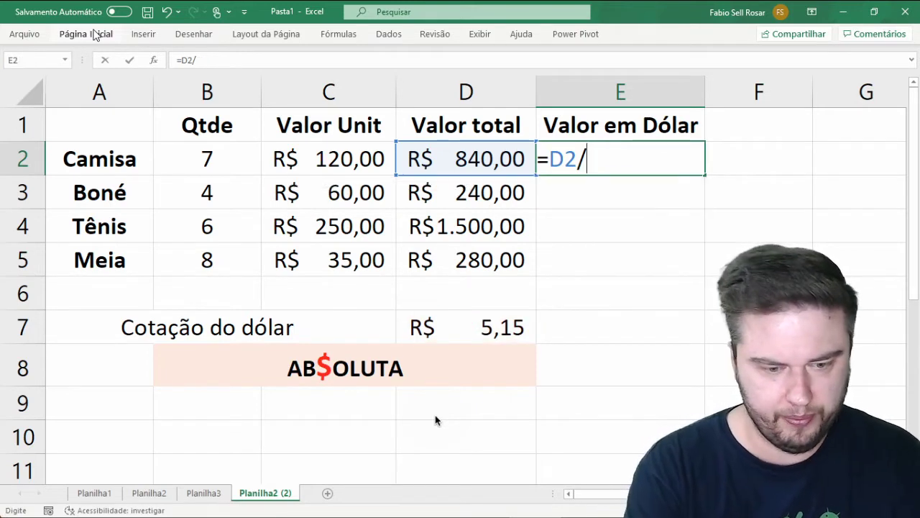
type("D&")
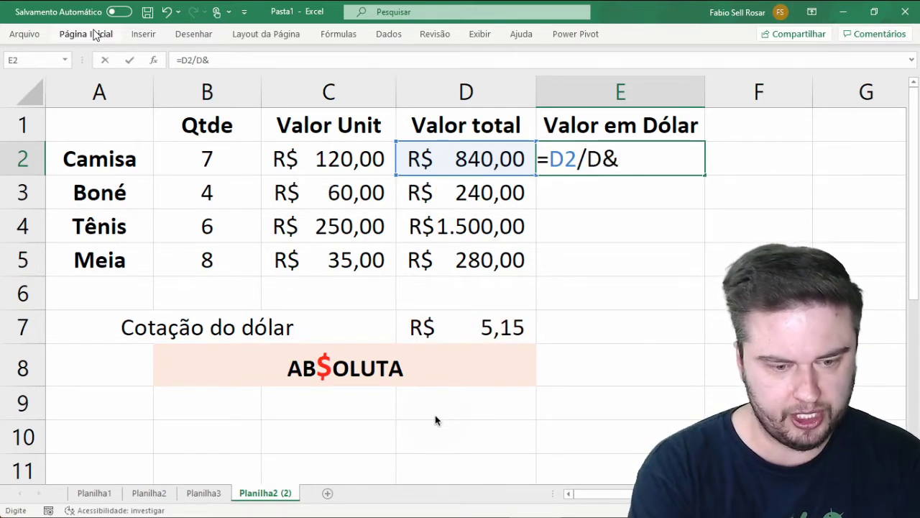
key("BackSpace")
type("7")
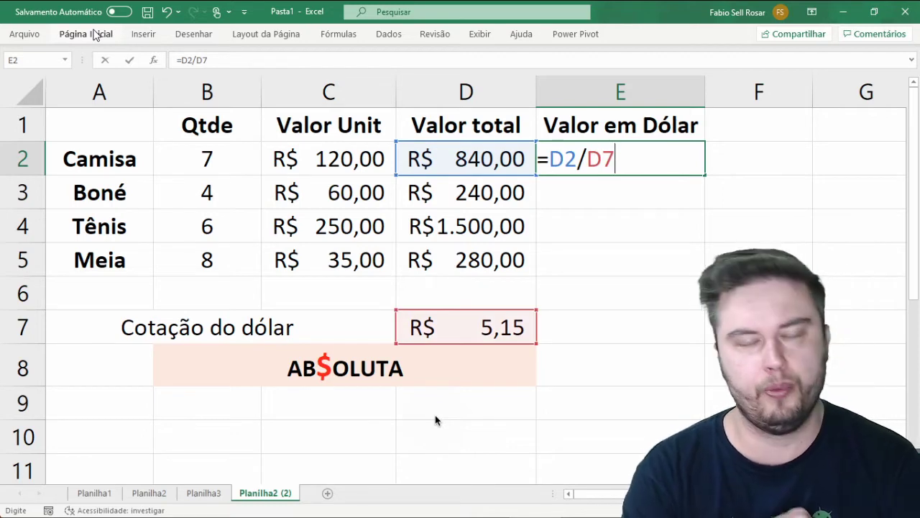
key("shift+Tab")
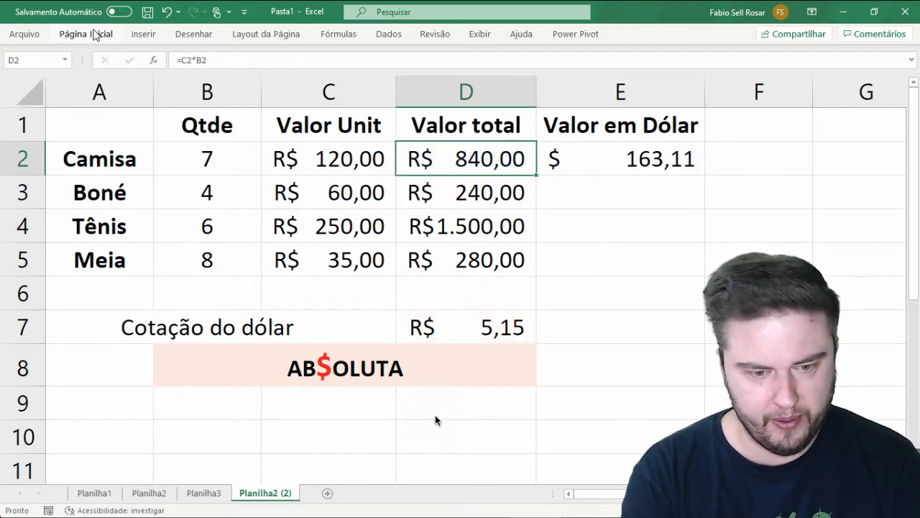
Lock the exchange-rate row in E2 with the formula =D2/D$7 and fill it down to E5.
key("Tab")
key("F2")
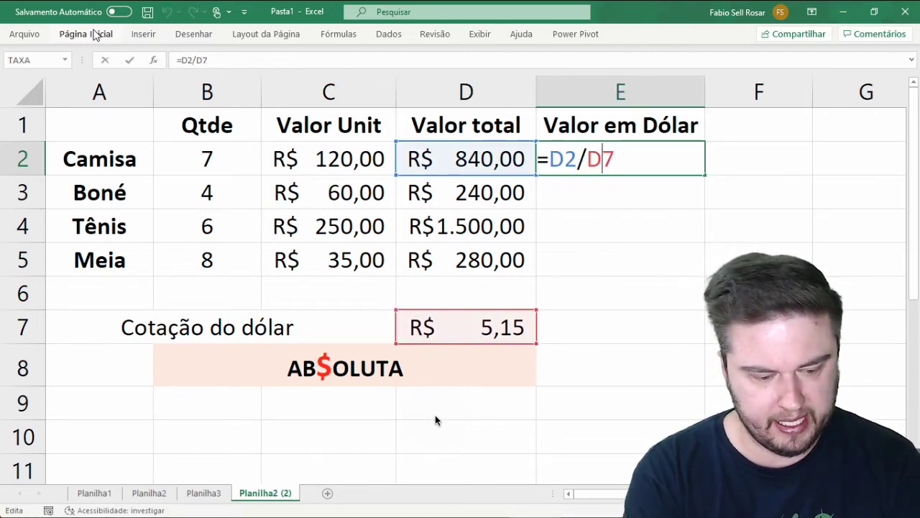
type("$")
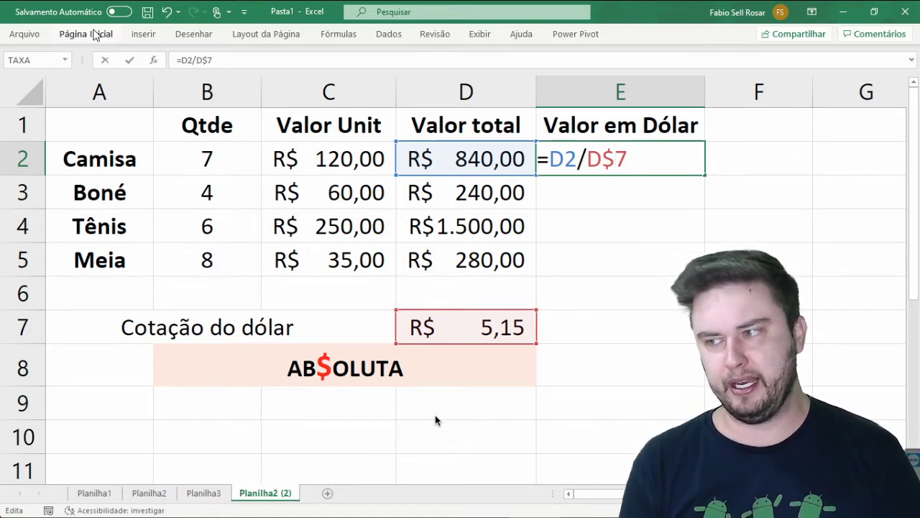
key("Return")
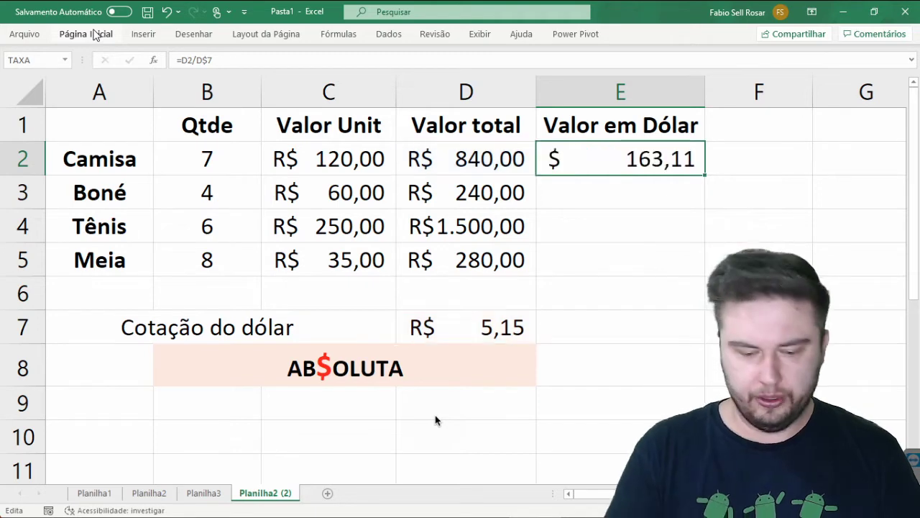
left_click(702, 156)
left_click_drag(706, 187, 704, 278)
Check the cell references in the Valor em Dólar formulas from E2 down to E5.
left_click(659, 158)
key("F2")
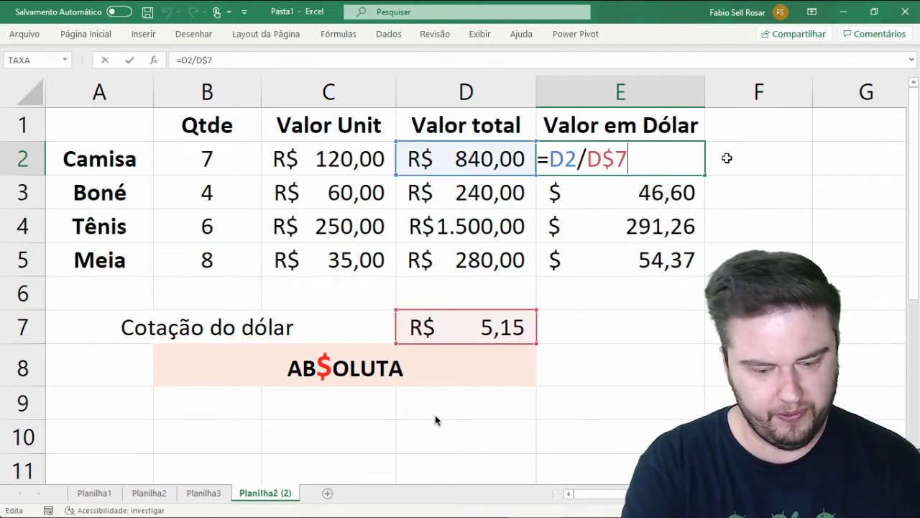
key("Return")
key("F2")
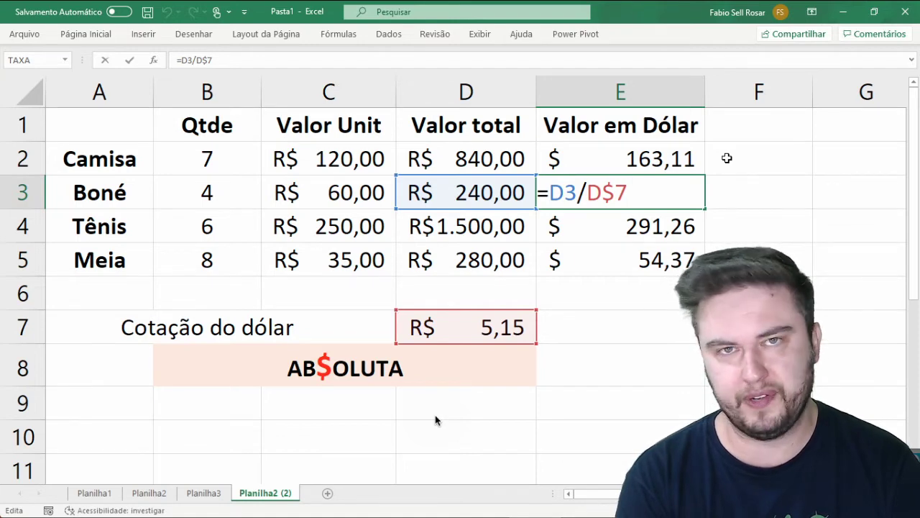
key("Return")
key("F2")
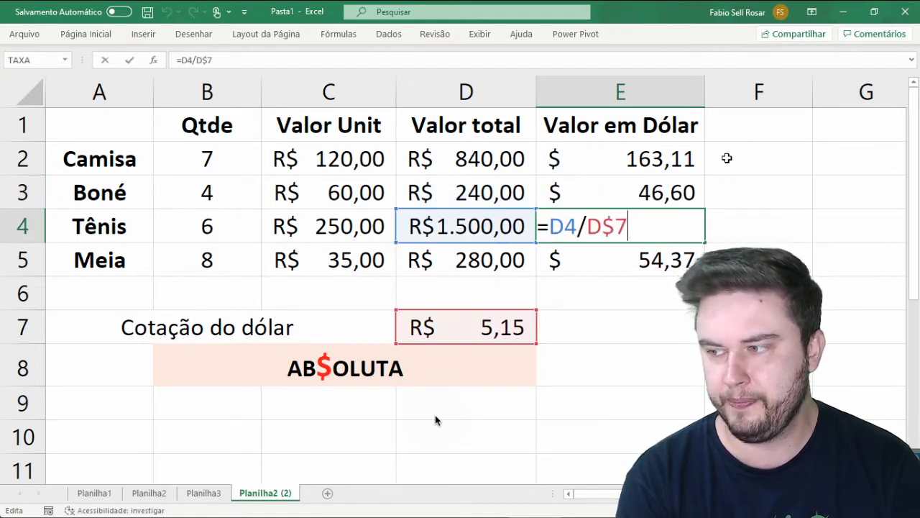
key("Return")
key("F2")
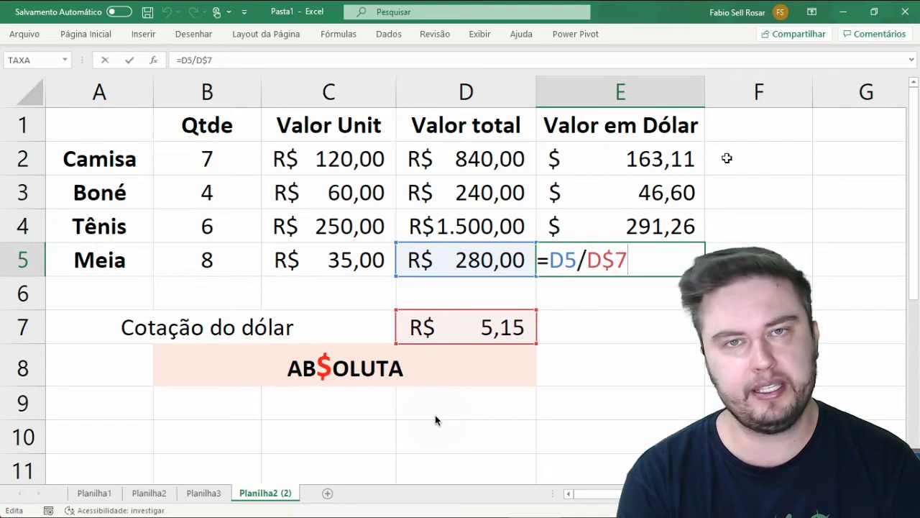
key("Return")
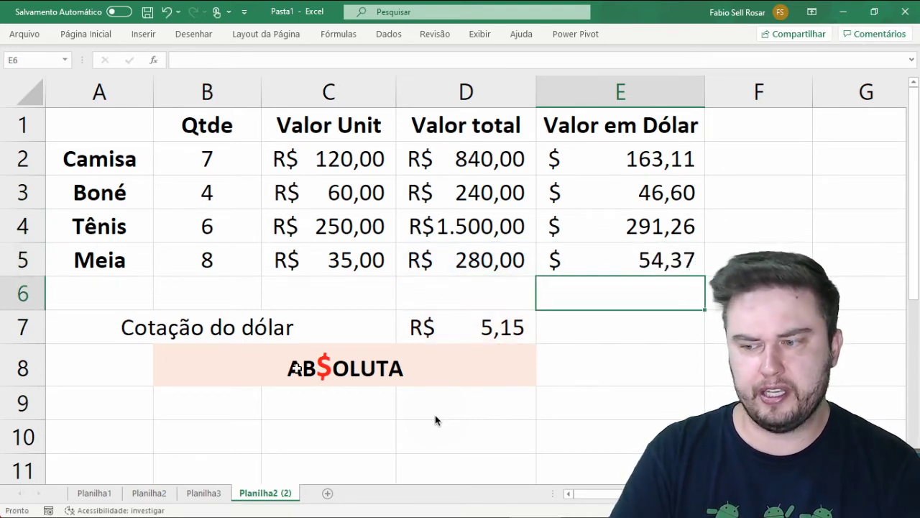
On the Planilha3 sheet, fill Camisa's Valor total formula in B4 across to E4.
left_click(212, 494)
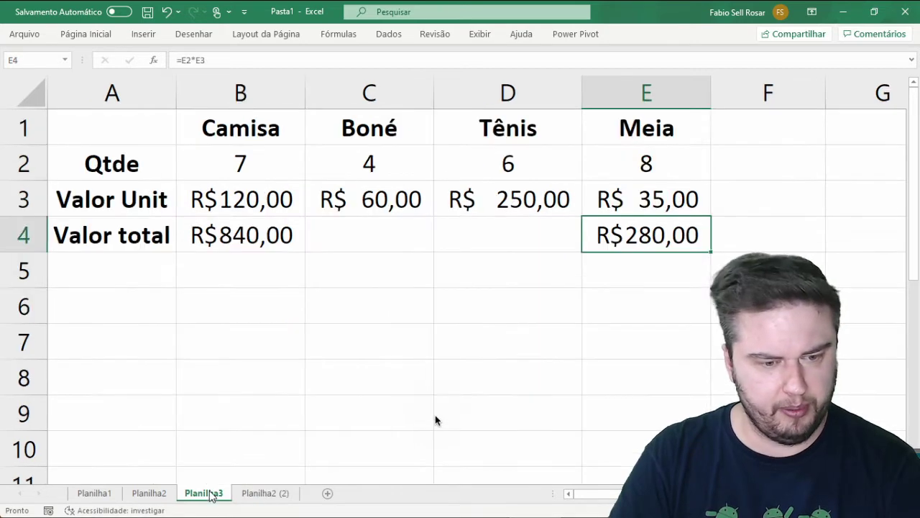
left_click(274, 248)
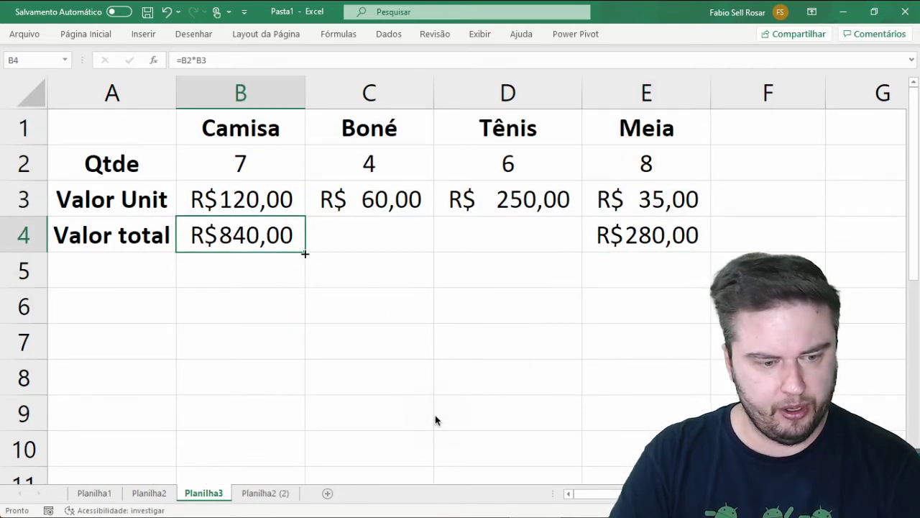
left_click_drag(305, 253, 676, 239)
scroll(679, 230, "down", 2)
scroll(669, 227, "up", 1)
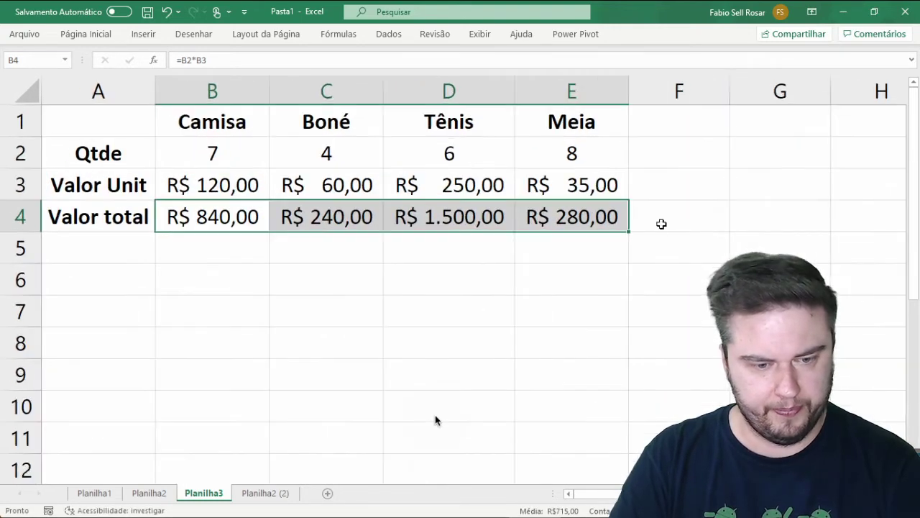
Enter the label Cotação do dólar in B6 and the exchange rate 5,15 in D6.
left_click(236, 273)
type("Cotç")
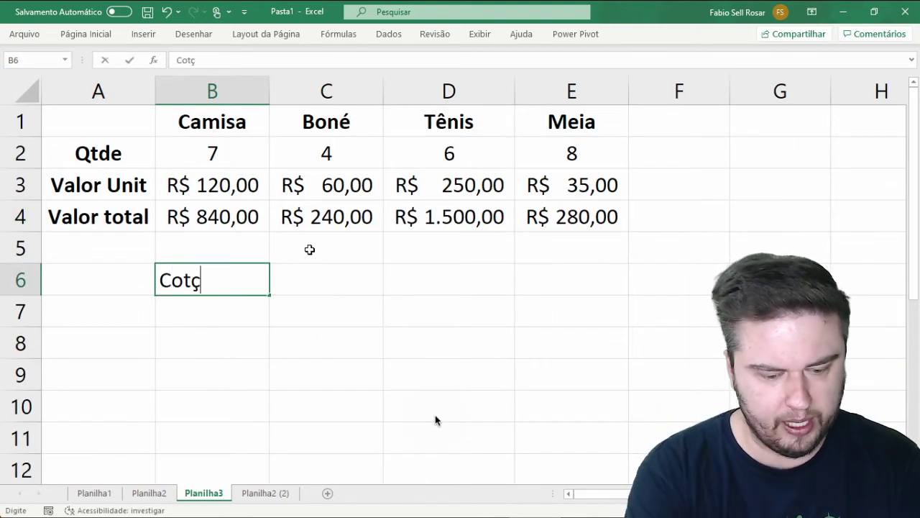
key("BackSpace")
type("ação do d")
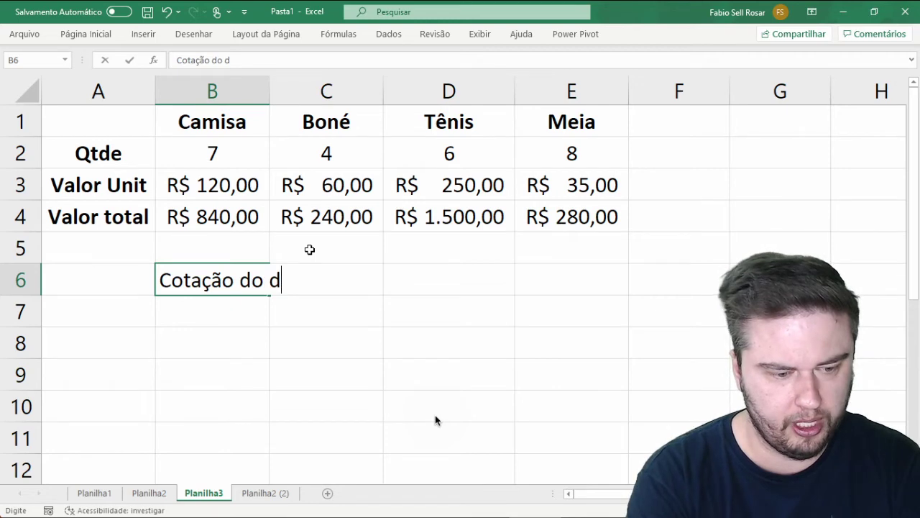
type("ólar")
key("Tab")
key("Tab")
type("5,1")
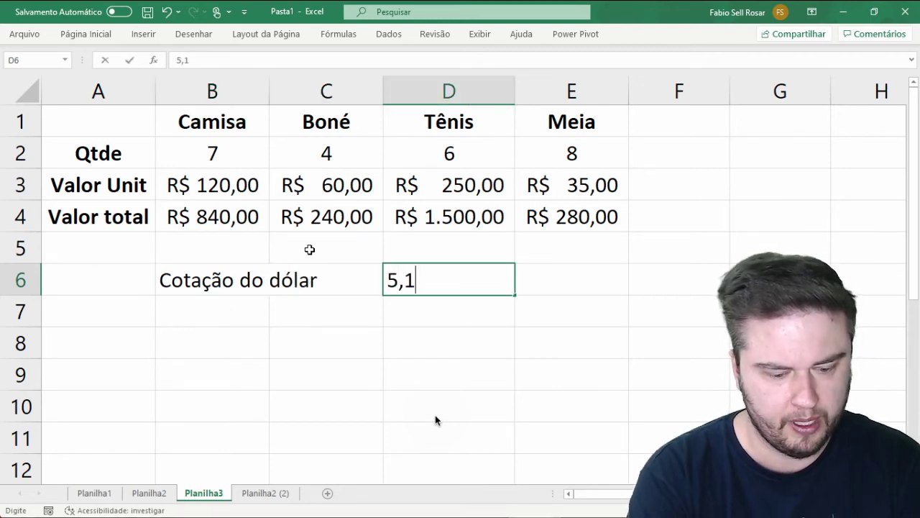
type("5")
key("Return")
Format the exchange rate in D6 as accounting currency in R$.
left_click(431, 273)
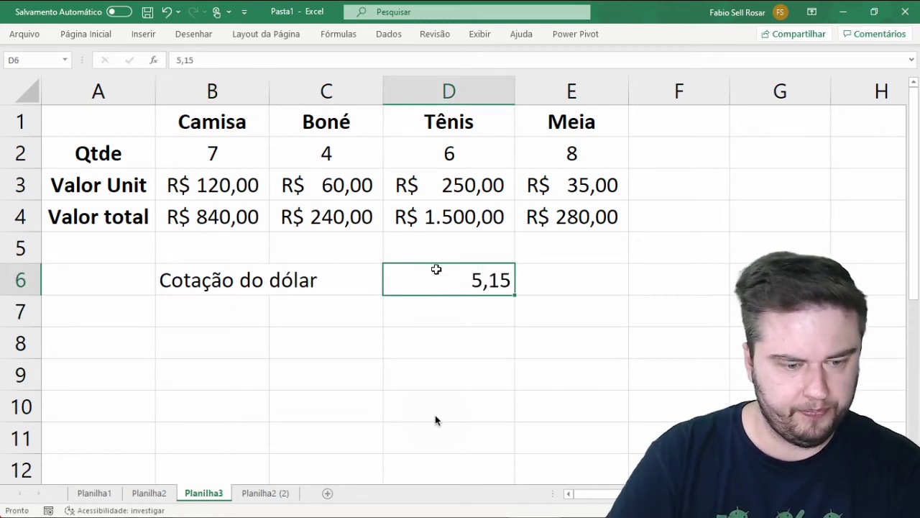
left_click(65, 39)
left_click(373, 81)
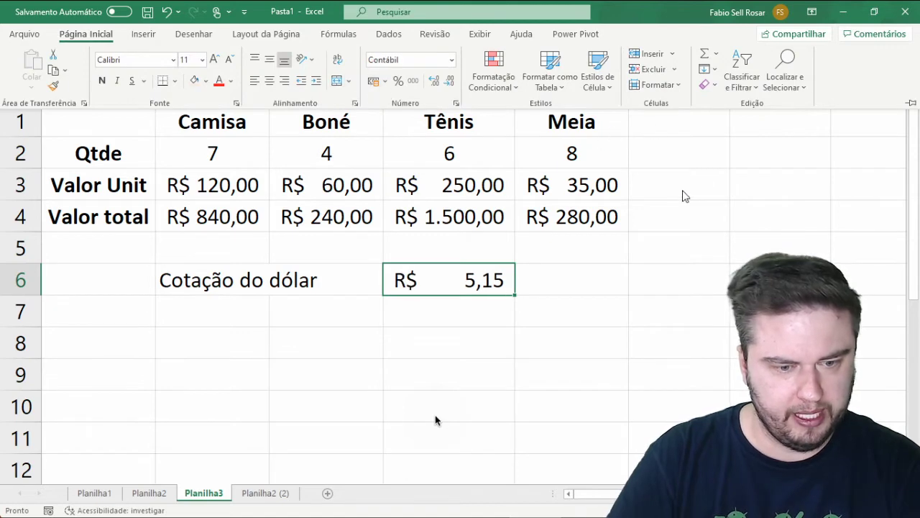
Enter the row label Total em Dólar in A5 and widen column A to fit its contents.
left_click(105, 247)
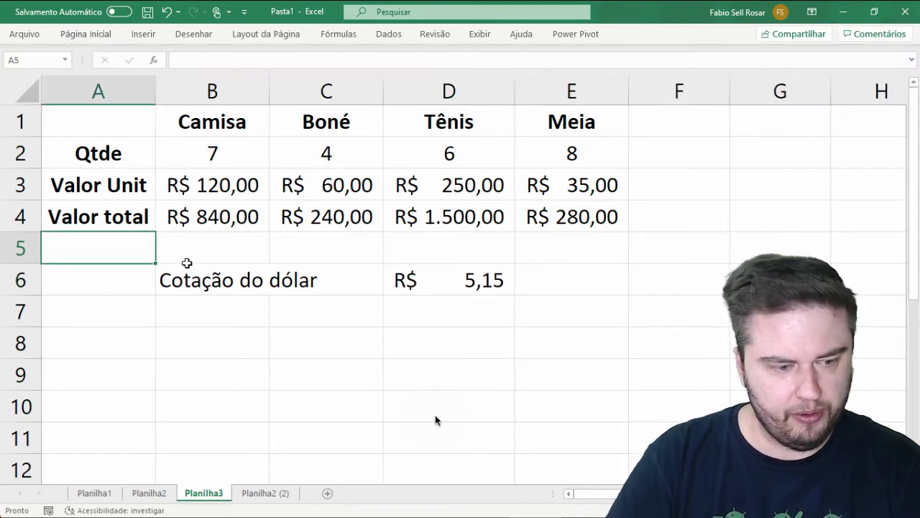
type("Total em Dólar")
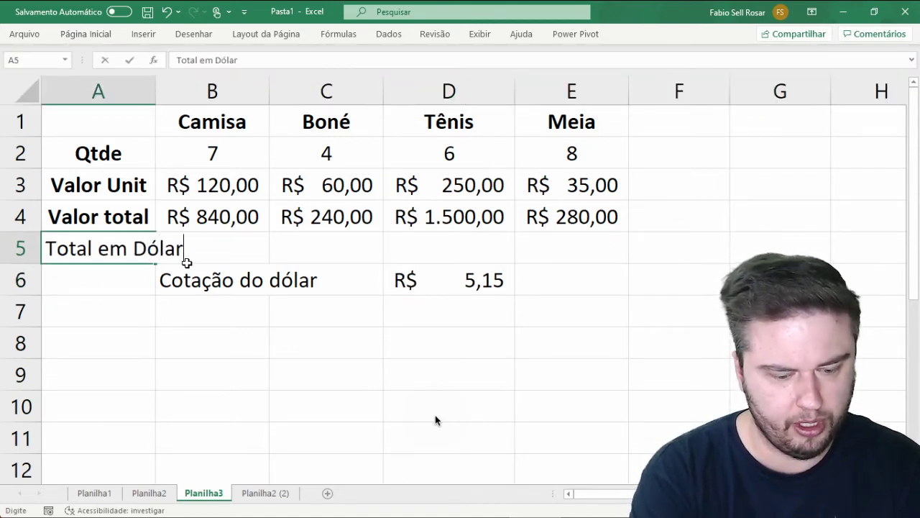
key("Return")
double_click(155, 91)
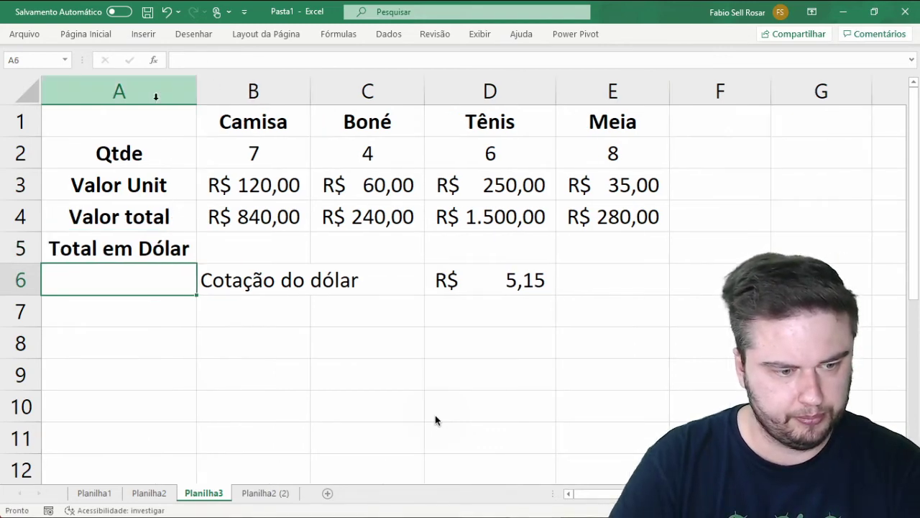
left_click(123, 236)
Apply the dollar ($) accounting format to the empty Total em Dólar cells B5:E5.
left_click(226, 240)
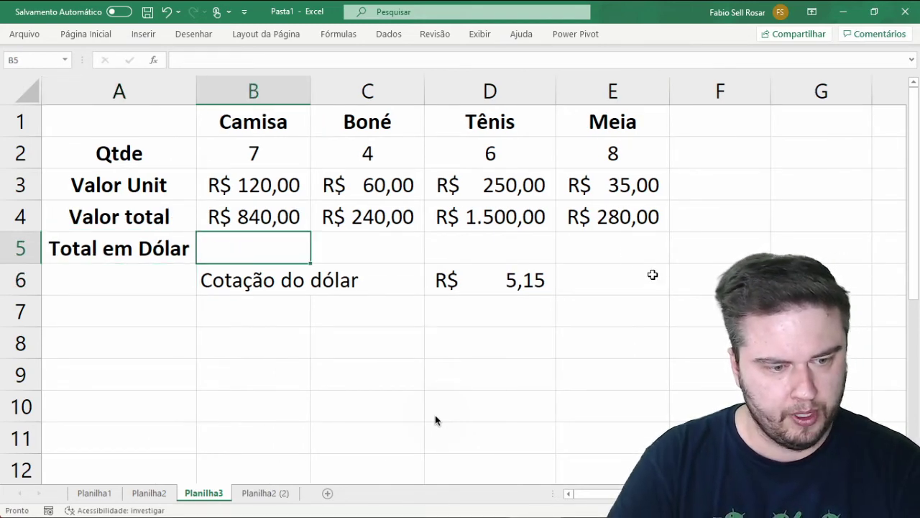
left_click(623, 248, "shift")
left_click(85, 33)
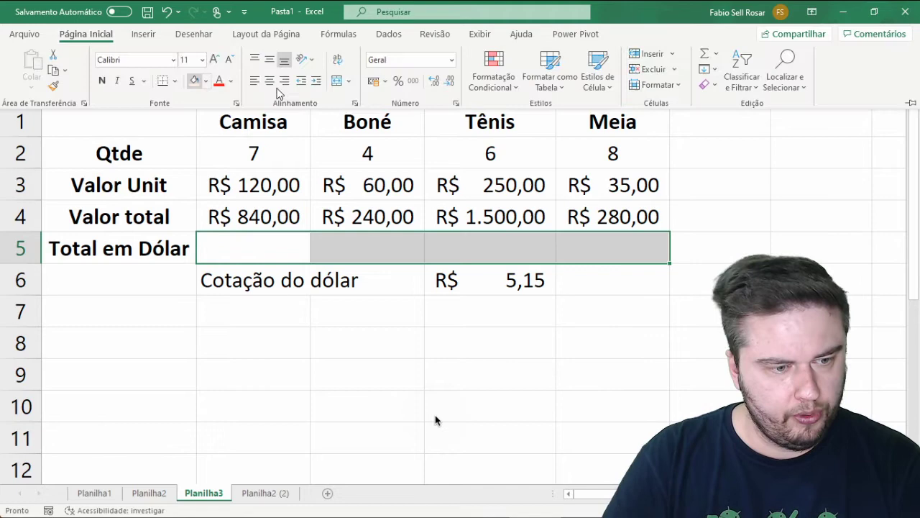
left_click(381, 83)
left_click(407, 119)
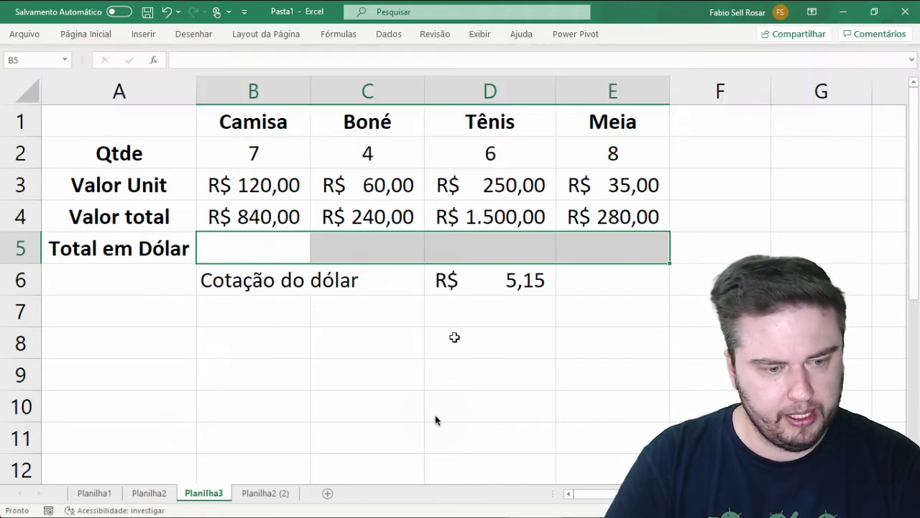
left_click(329, 330)
Enter =B4/$D6 in B5, locking the exchange-rate column, and fill the formula across to E5.
left_click(269, 245)
type("=")
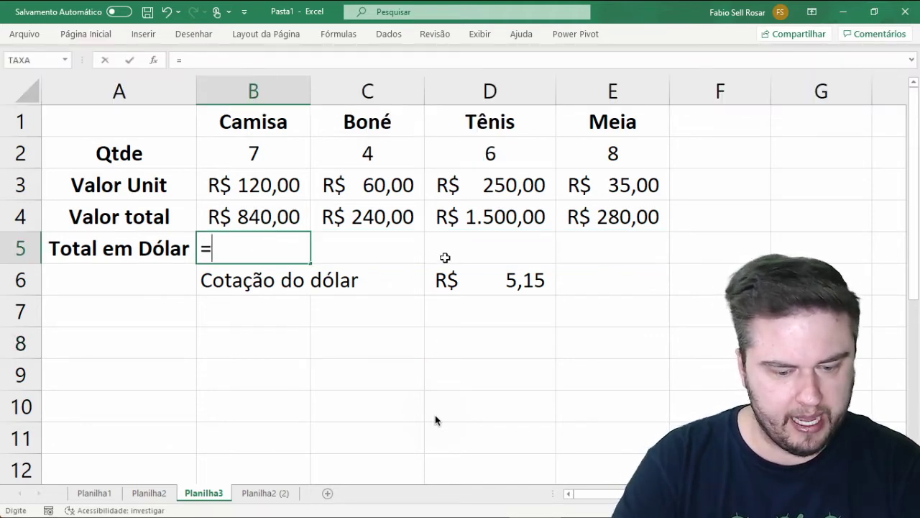
left_click(286, 223)
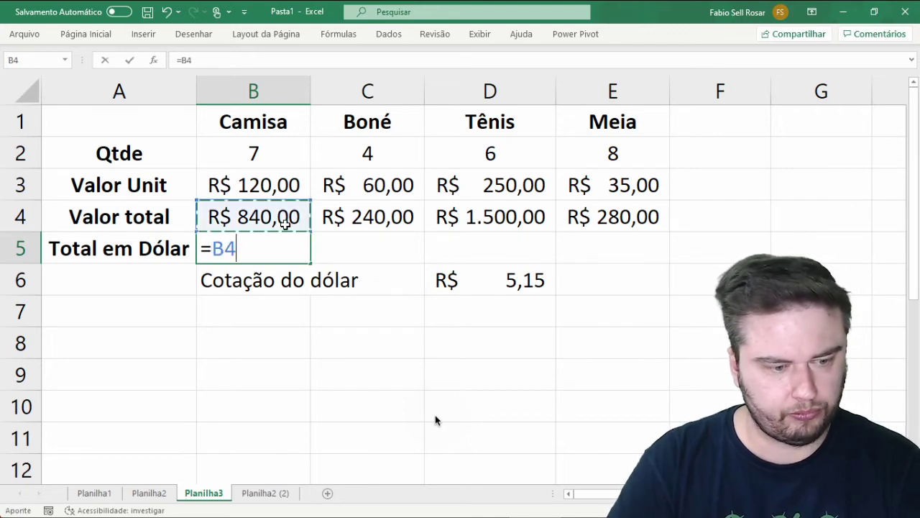
type("/")
left_click(519, 283)
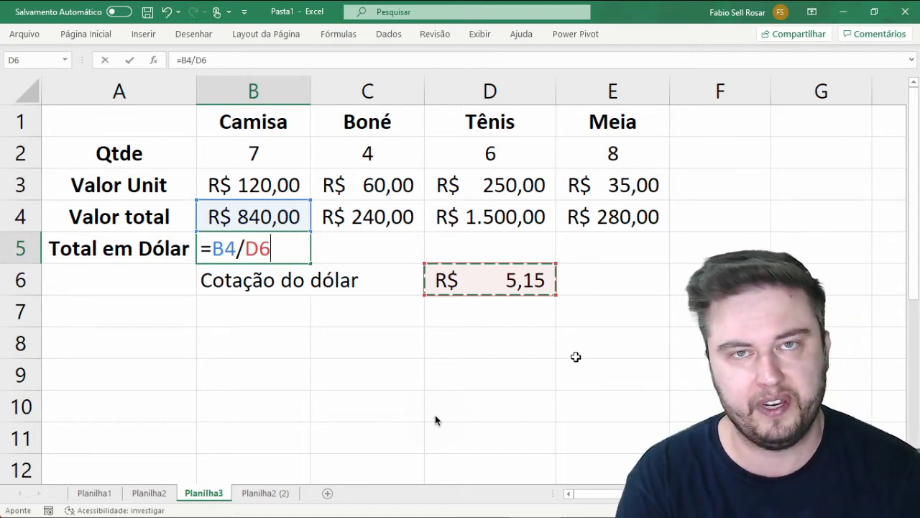
key("F4")
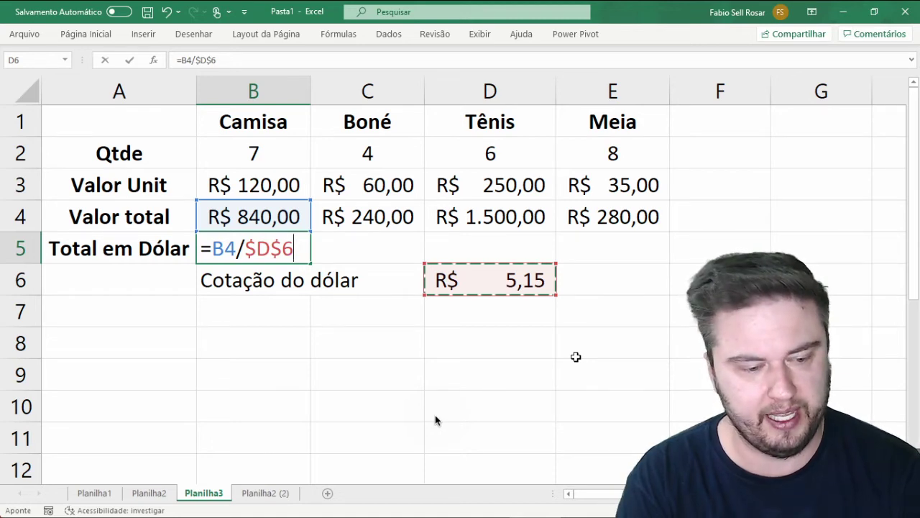
key("F4")
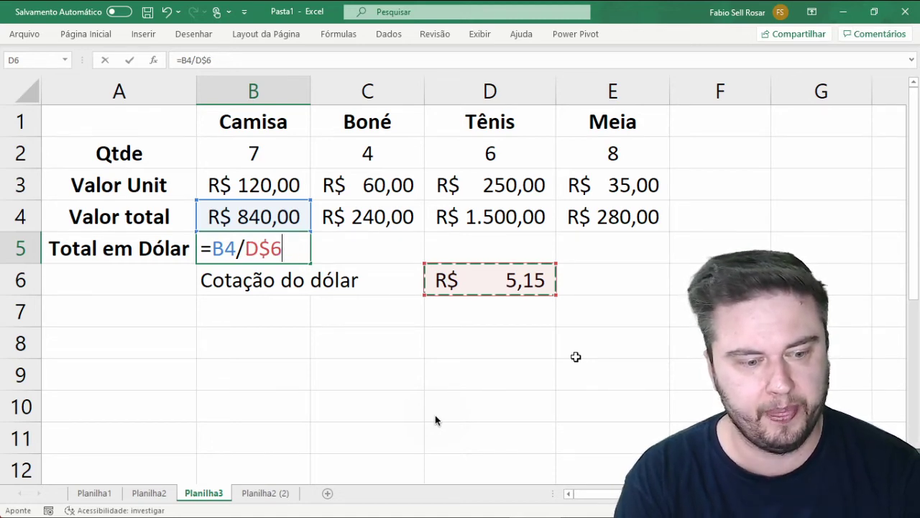
key("F4")
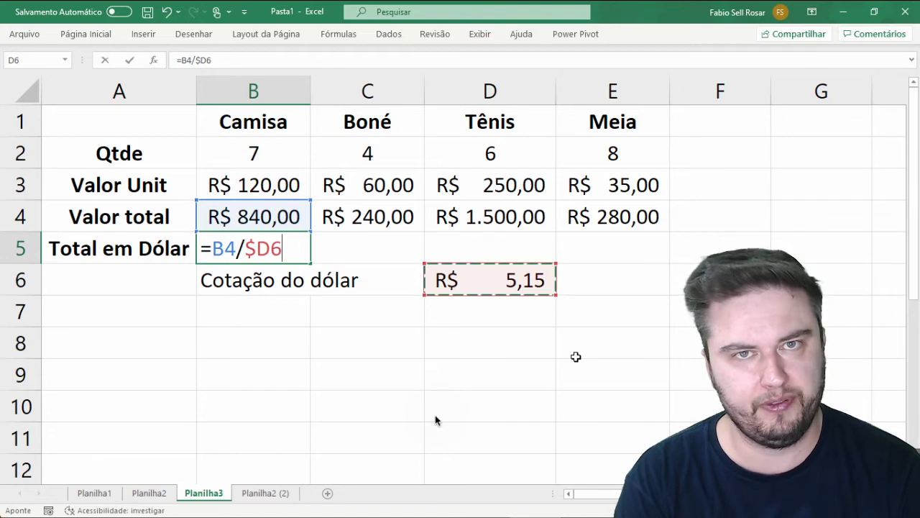
key("Return")
key("Up")
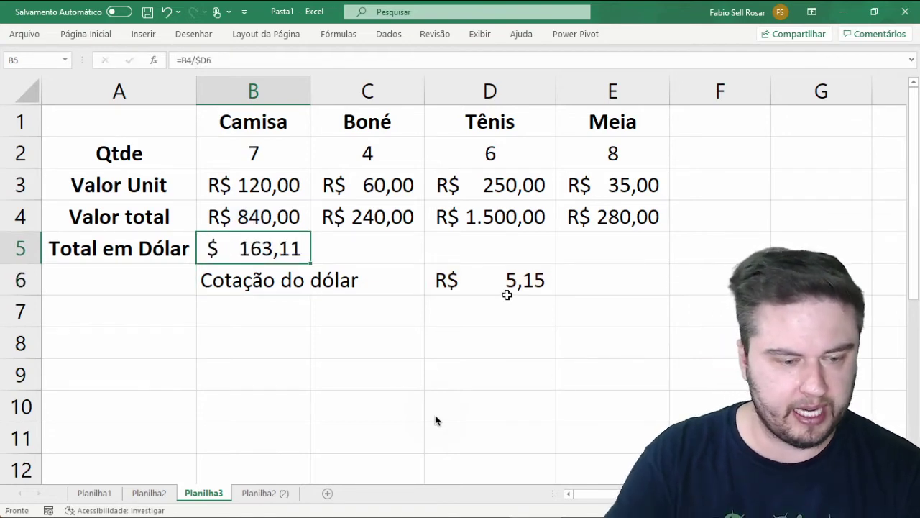
left_click_drag(309, 266, 616, 249)
Check the cell references in the Total em Dólar formulas from B5 across to E5.
left_click(295, 258)
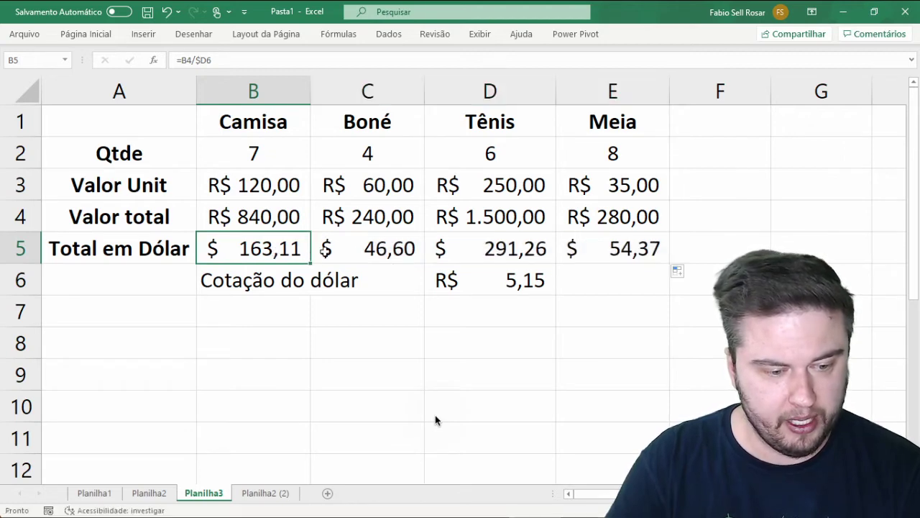
key("F2")
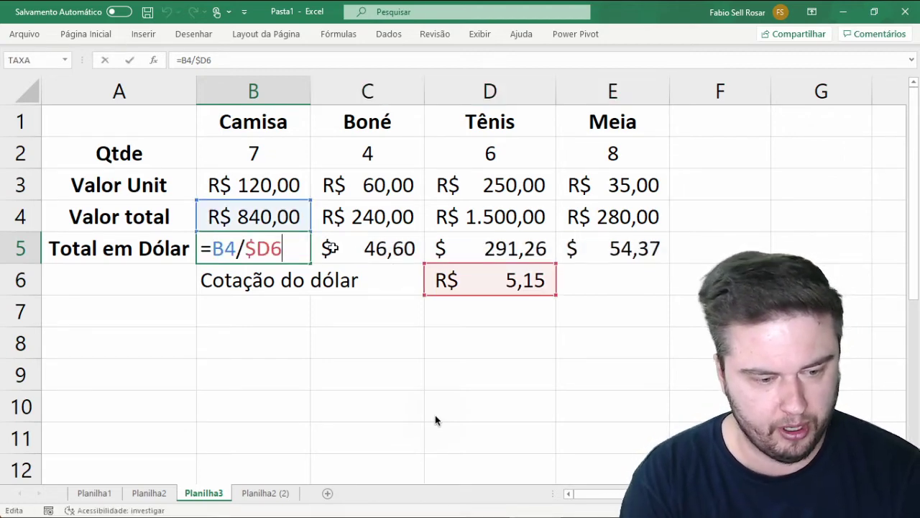
key("Tab")
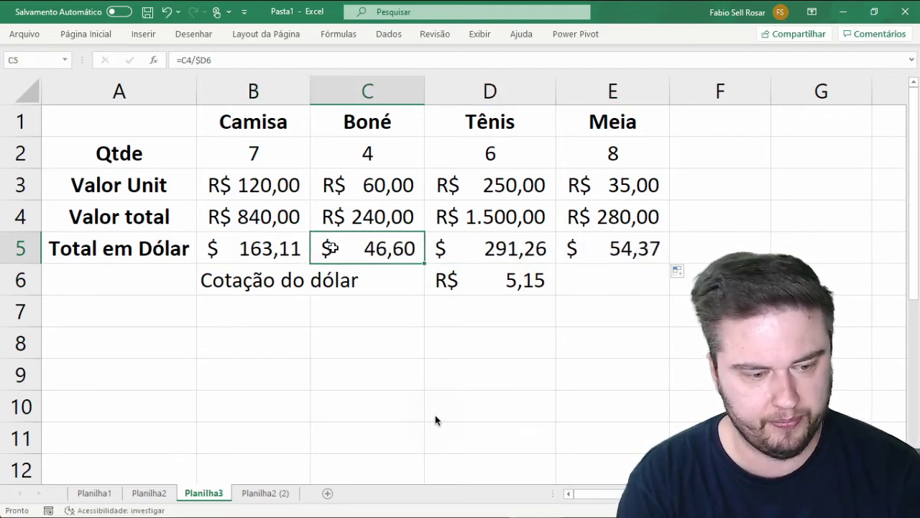
key("F2")
key("Tab")
key("F2")
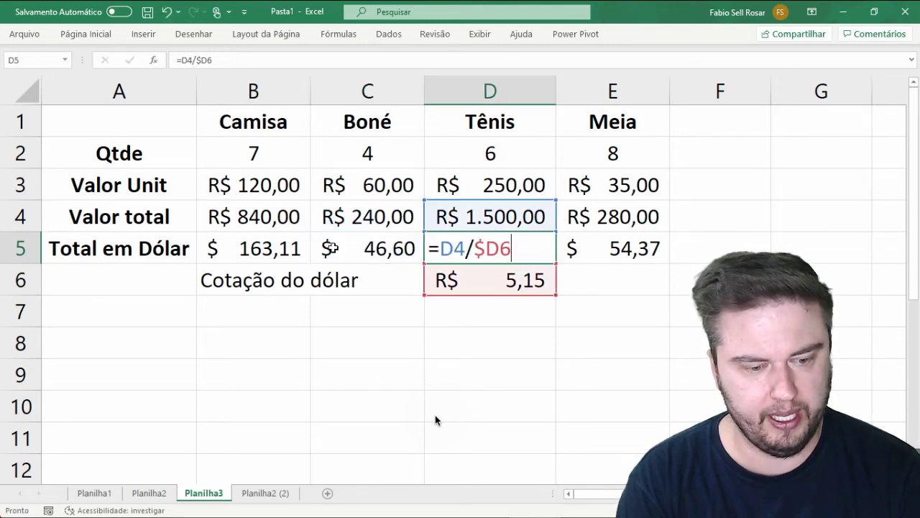
key("Escape")
key("Right")
key("F2")
key("Escape")
key("Left")
key("Left")
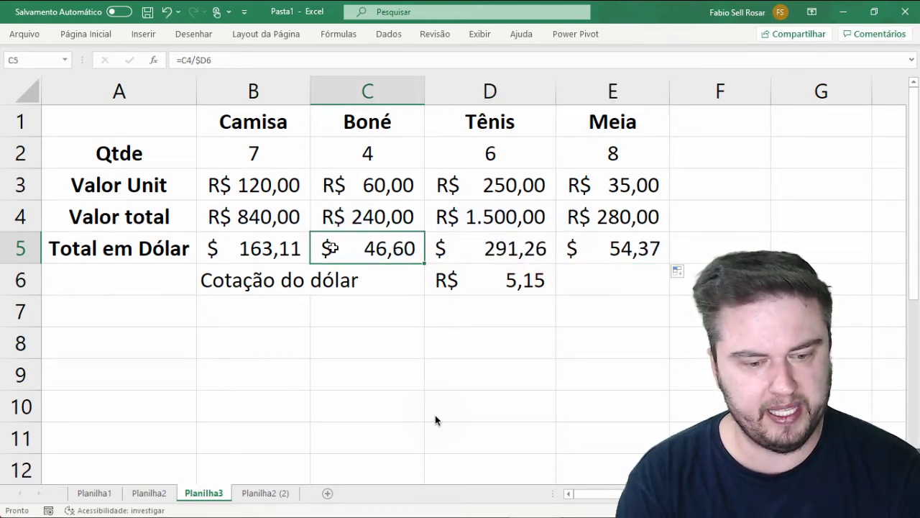
key("Left")
key("F2")
key("Escape")
key("Right")
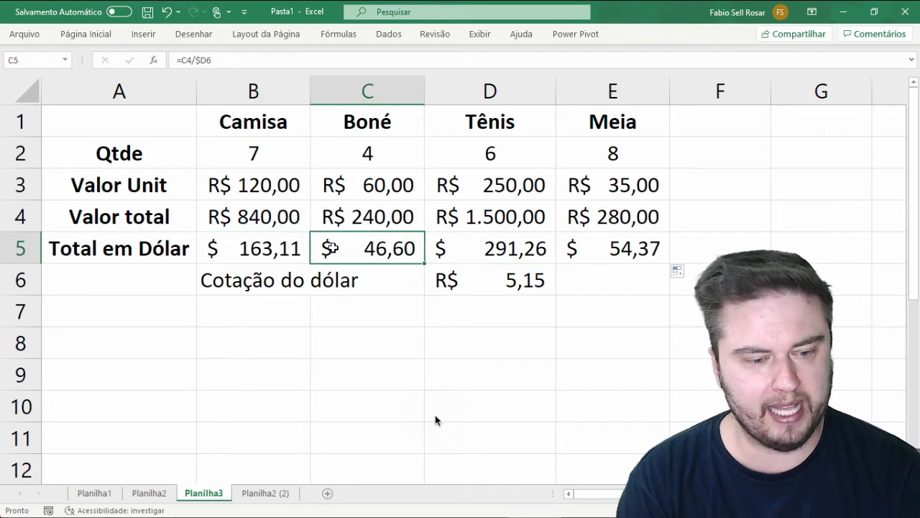
key("F2")
key("Escape")
key("Right")
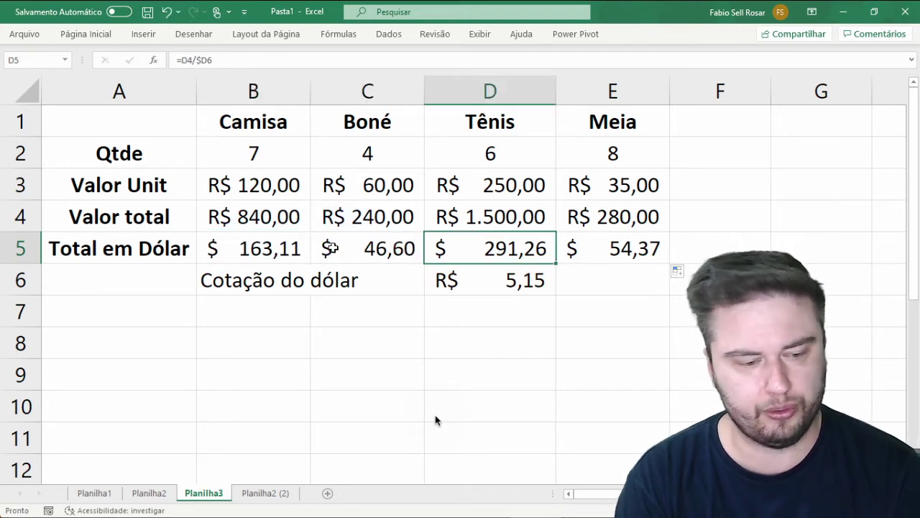
key("F2")
key("Escape")
key("Right")
key("F2")
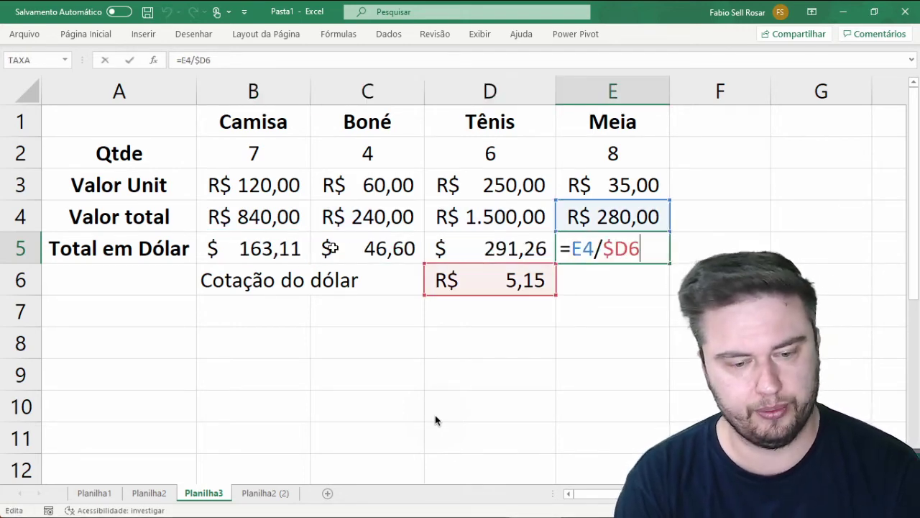
key("Escape")
key("Left")
key("Left")
key("Left")
key("F2")
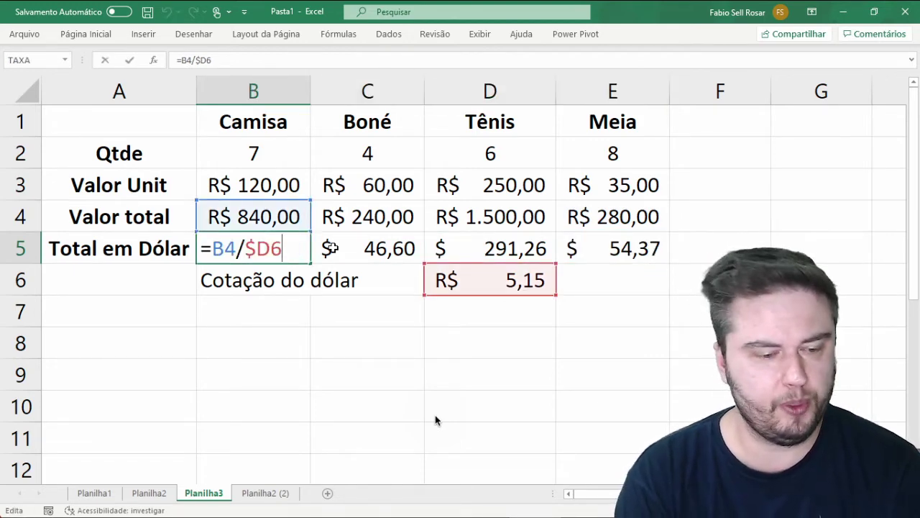
key("Escape")
key("Right")
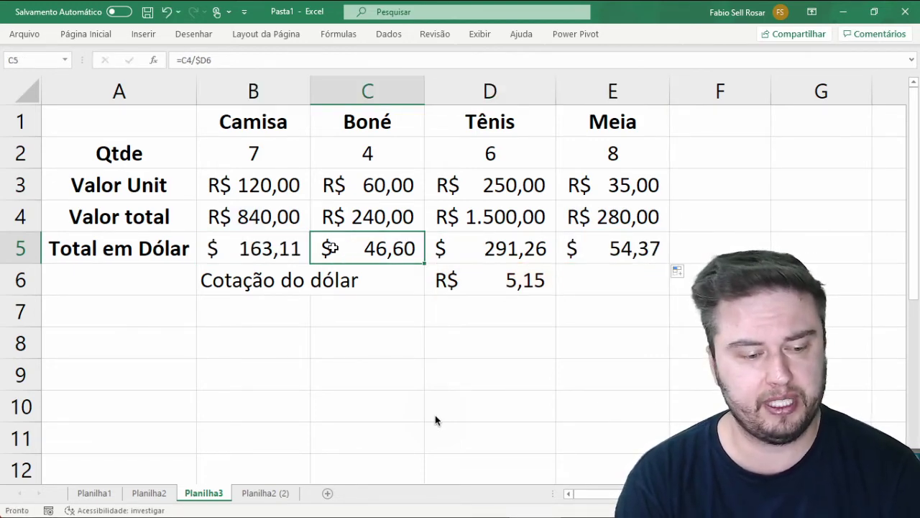
key("F2")
key("Escape")
key("Right")
key("F2")
key("Escape")
key("Right")
key("F2")
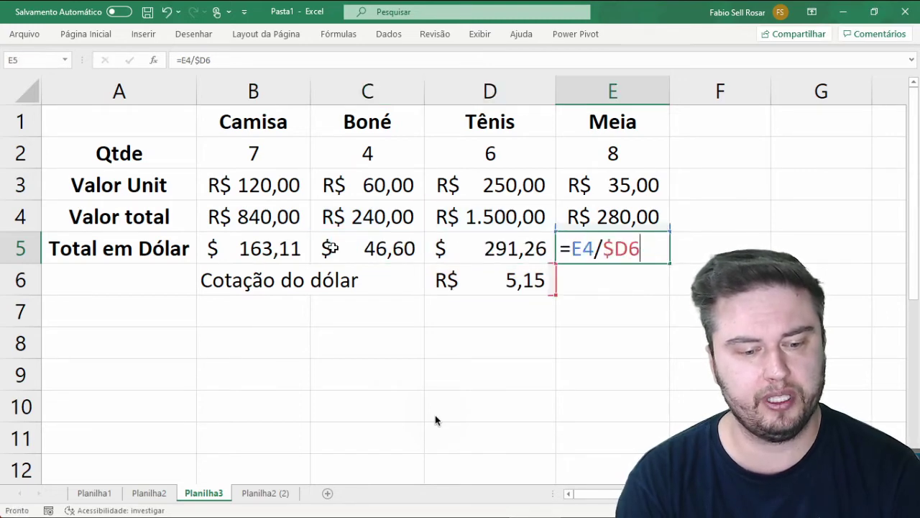
key("Escape")
key("F2")
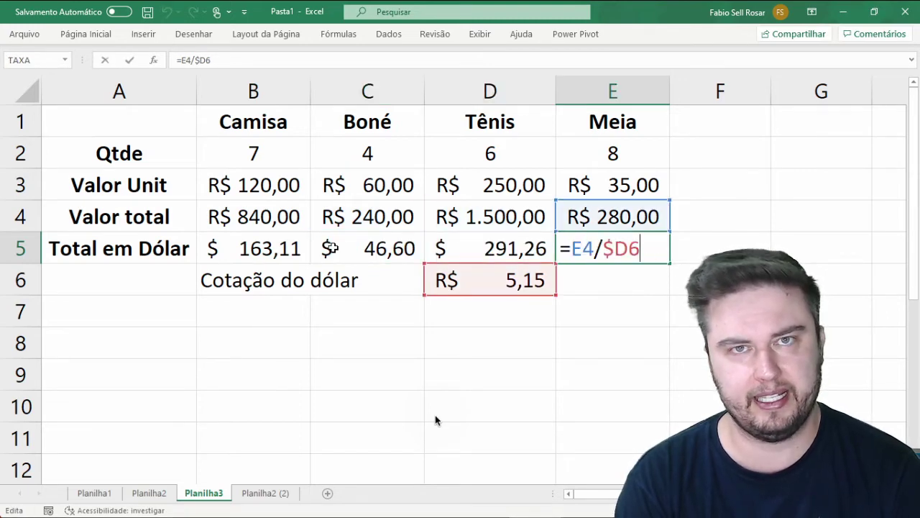
key("Escape")
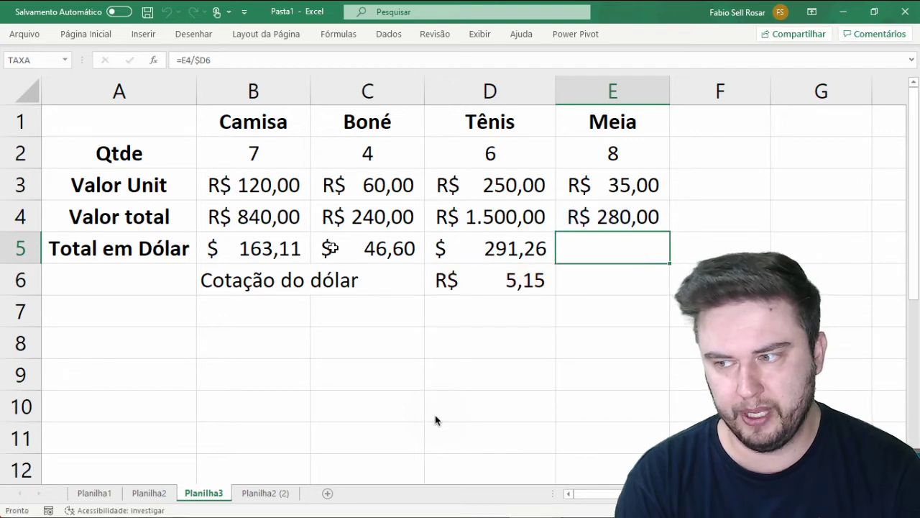
key("ctrl+v")
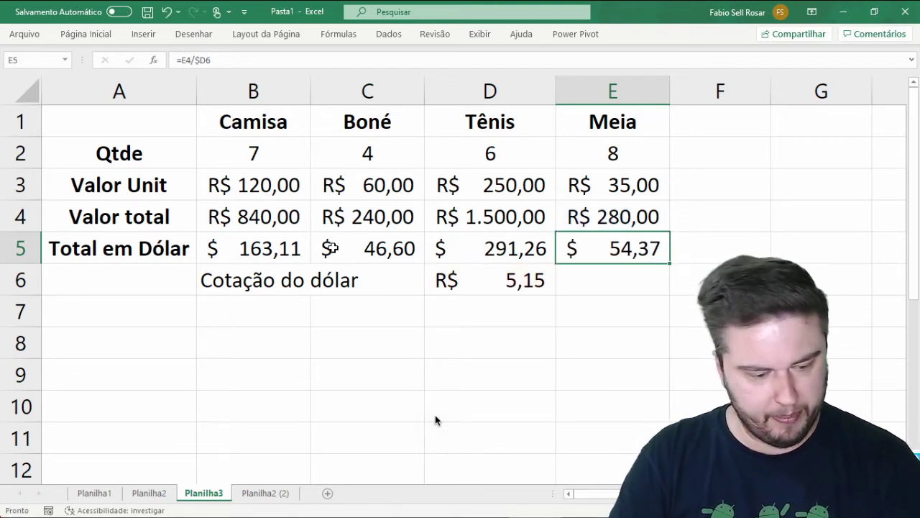
Switch to the PowerPoint presentation showing the 2019 FGV question about copying cell G1 to H2.
key("alt+Tab")
key("alt+Tab")
key("alt+Tab")
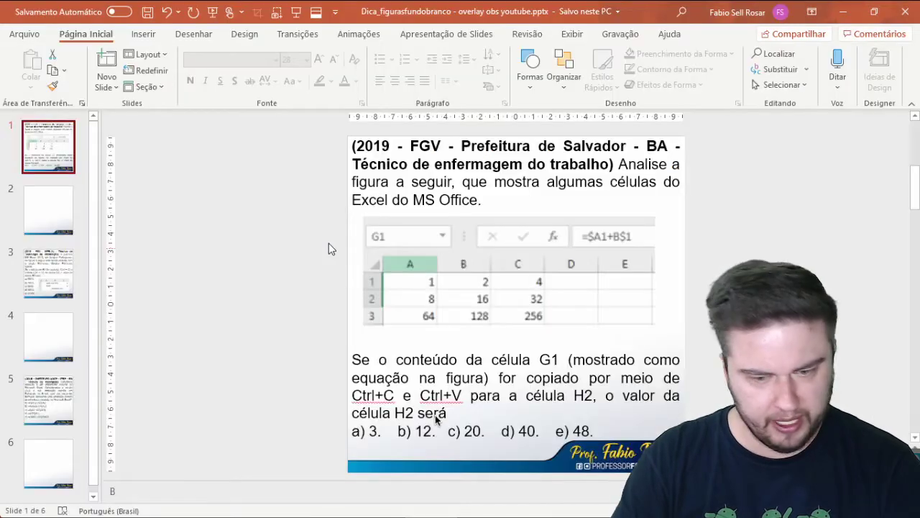